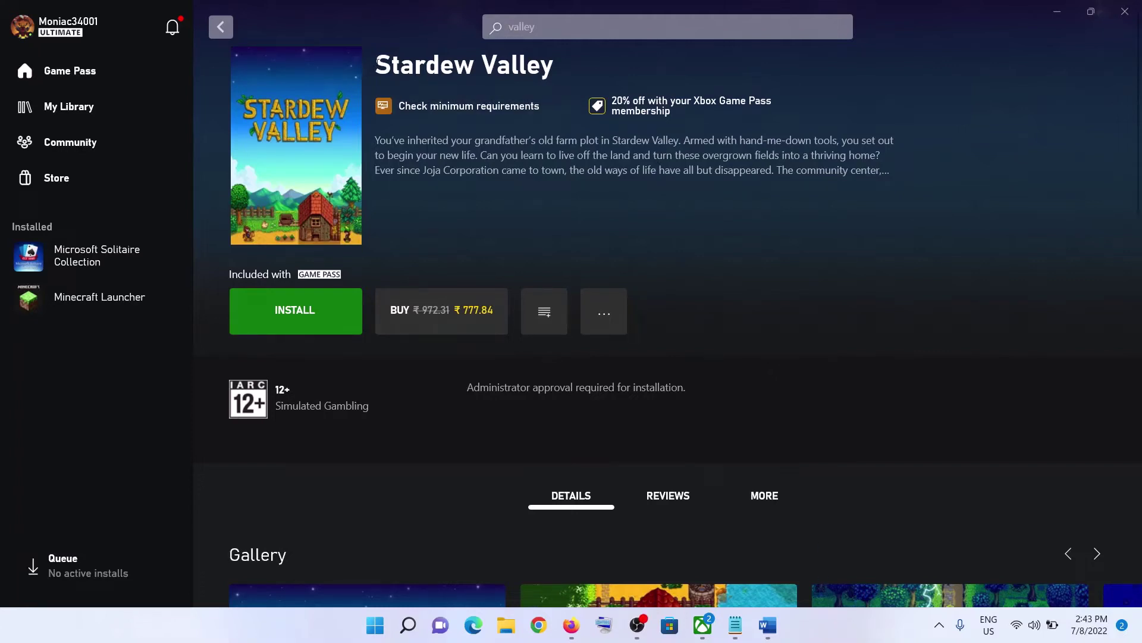
# Sign out of Microsoft Store, then sign back in with the first listed account and its PIN
pyautogui.moveTo(376, 64); pyautogui.dragTo(553, 68)
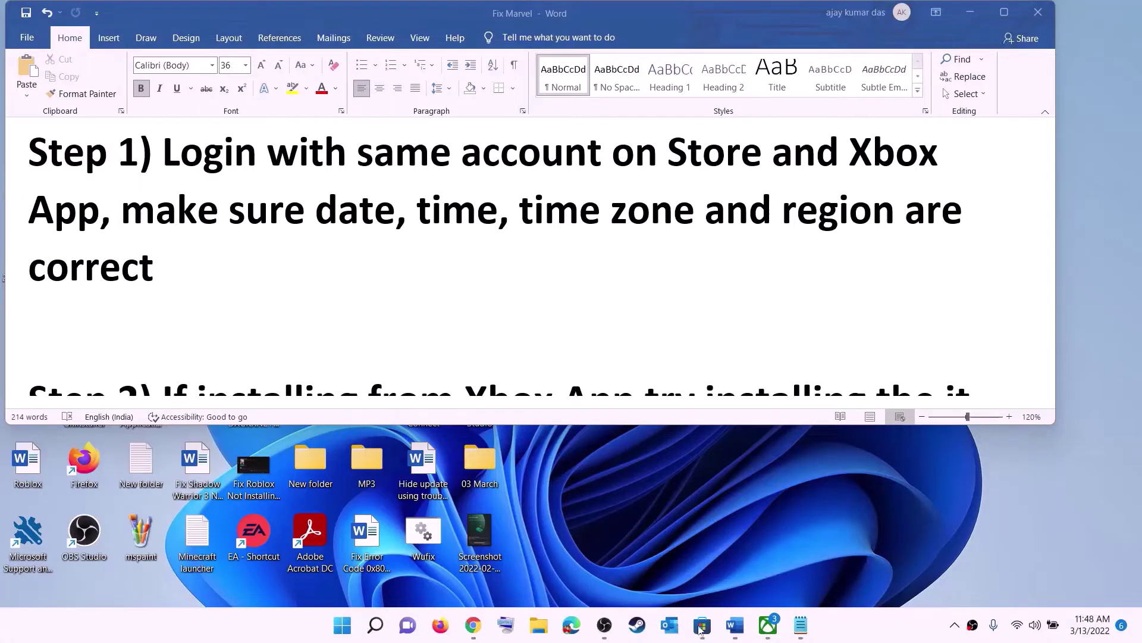
pyautogui.click(702, 625)
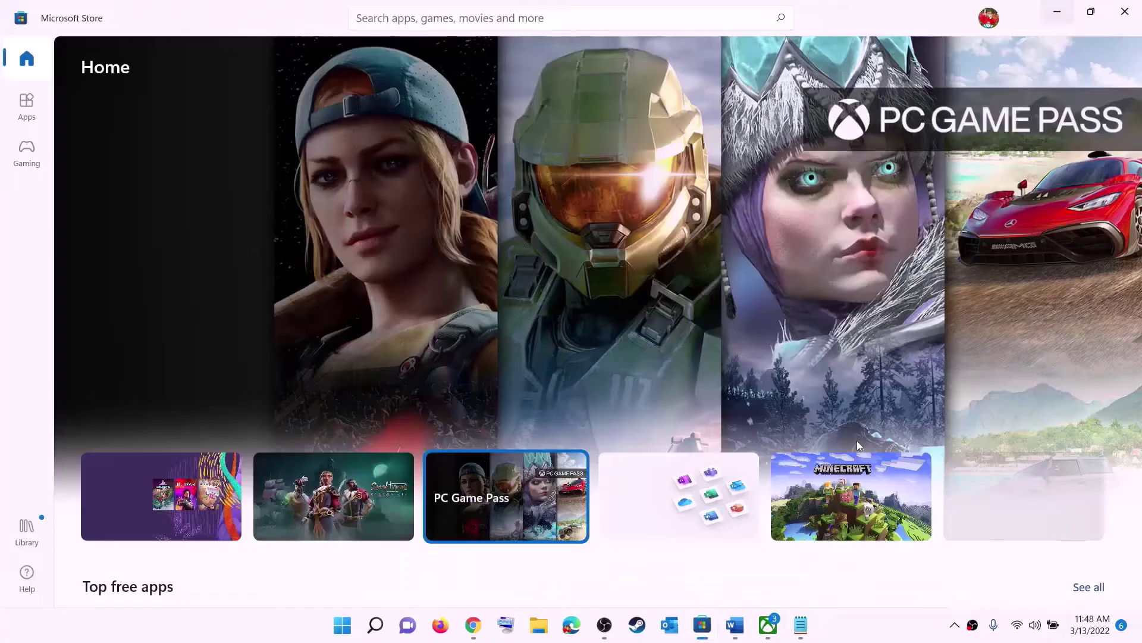
pyautogui.click(989, 19)
pyautogui.click(830, 85)
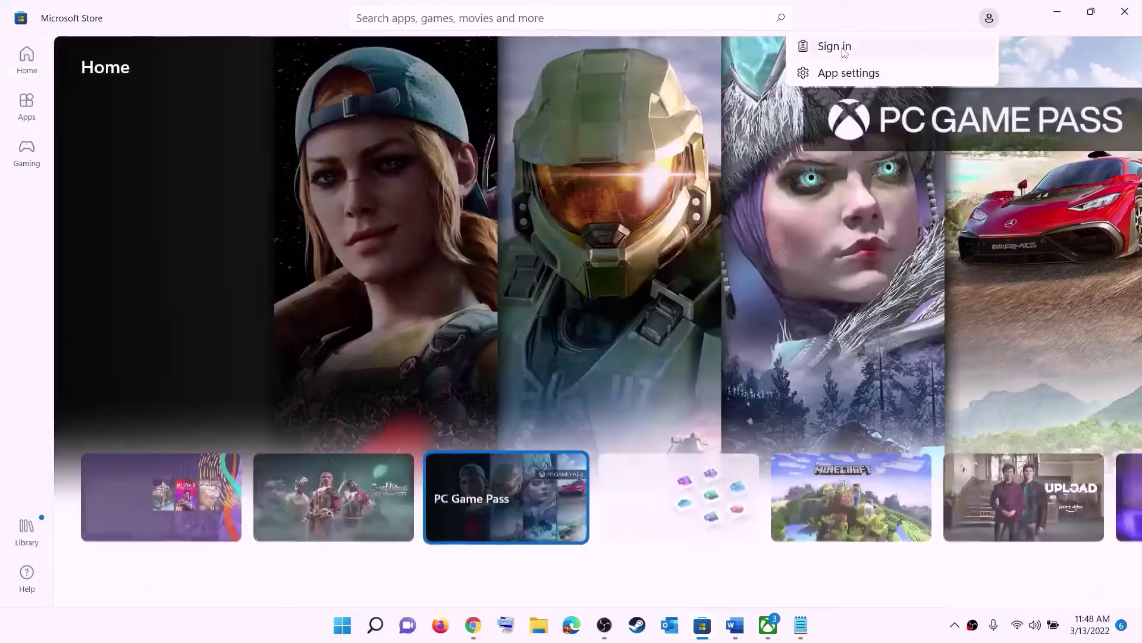
pyautogui.click(847, 47)
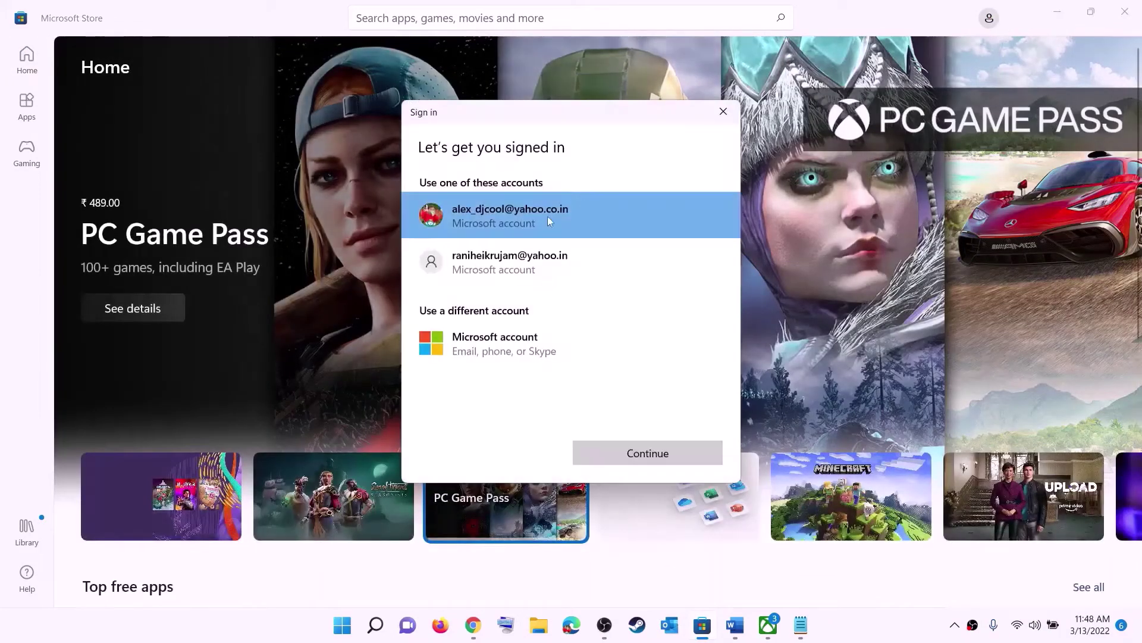
pyautogui.click(621, 460)
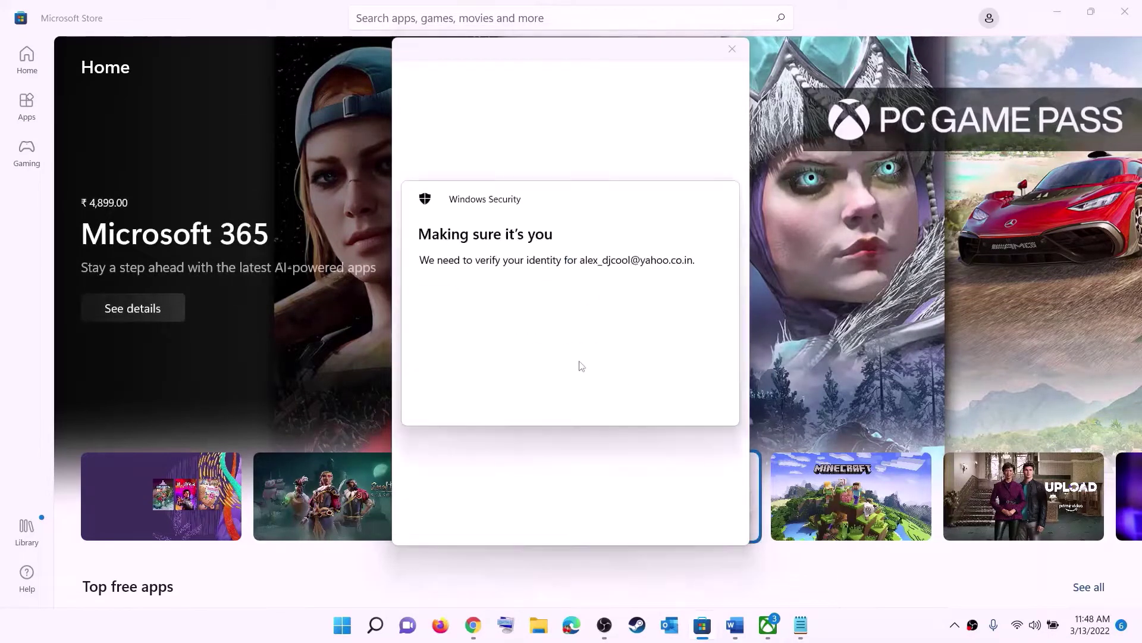
pyautogui.write('1111')
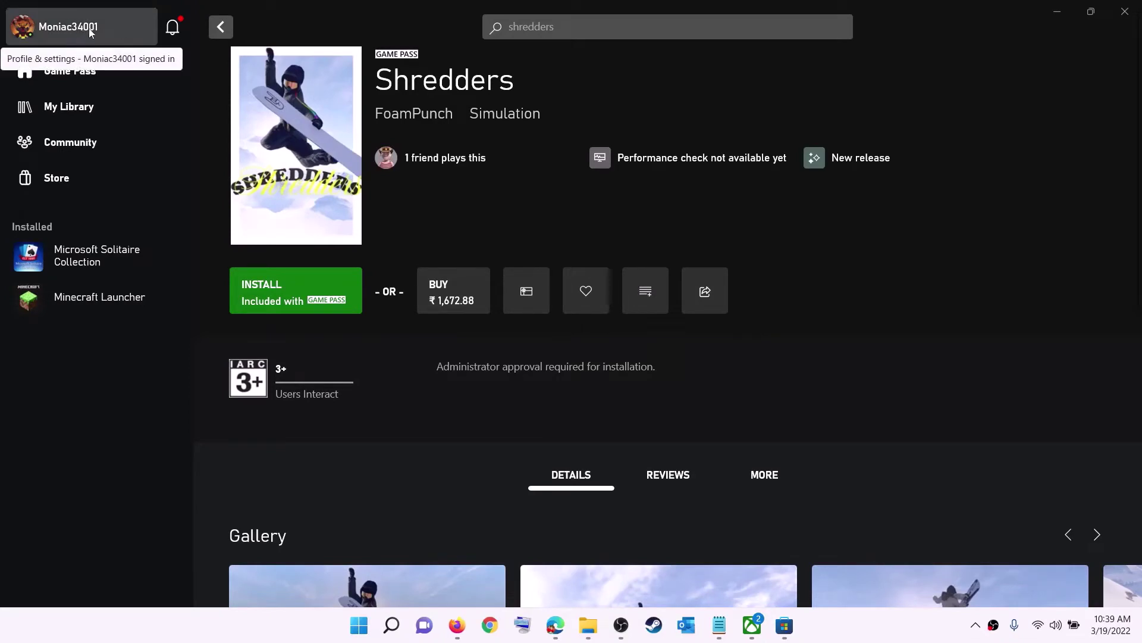
# Sign out of the Xbox app profile, then sign back in
pyautogui.click(69, 31)
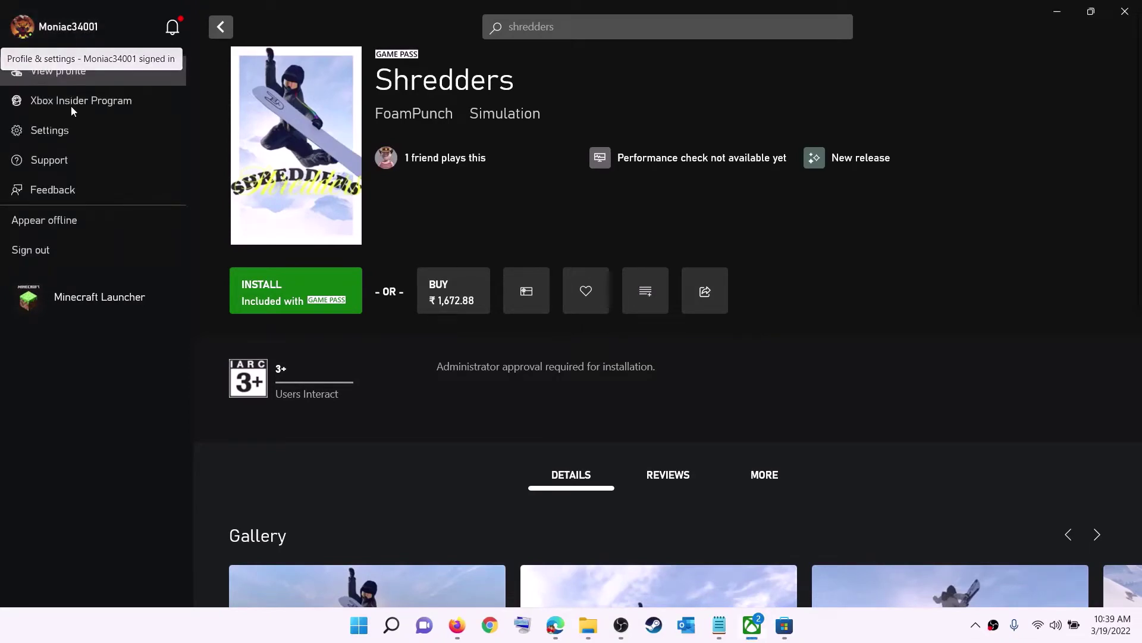
pyautogui.click(63, 253)
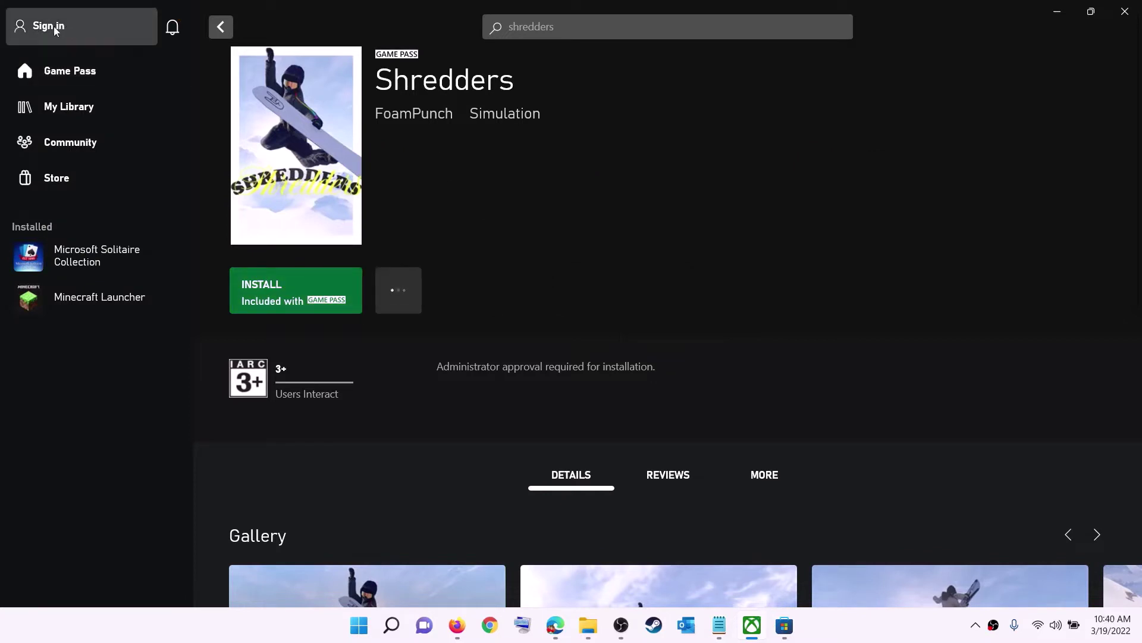
pyautogui.click(52, 27)
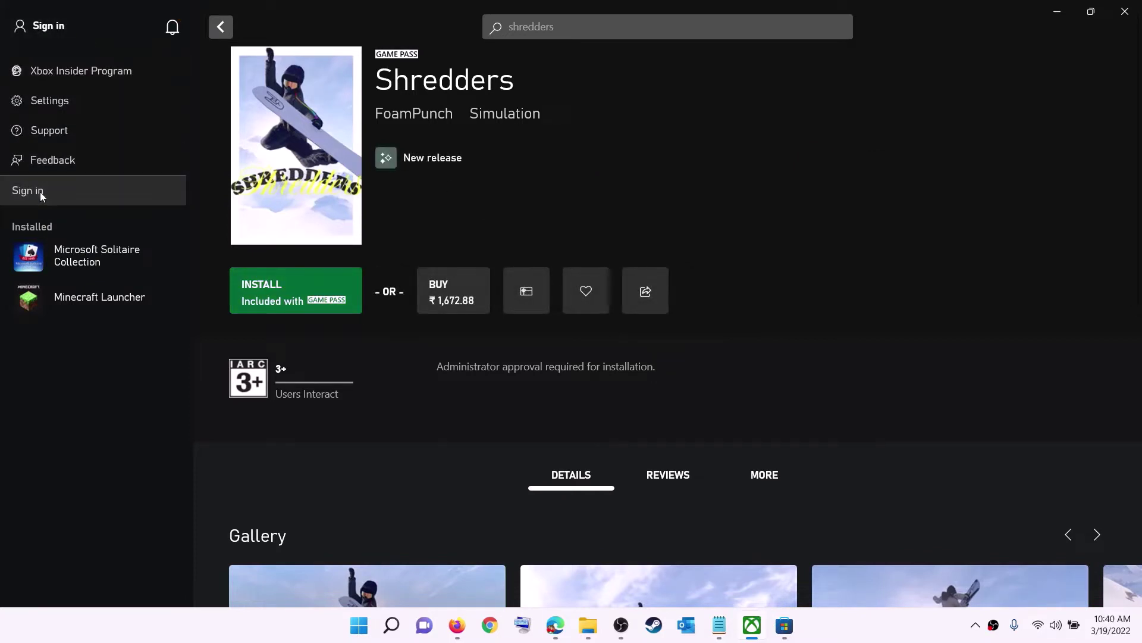
pyautogui.click(41, 190)
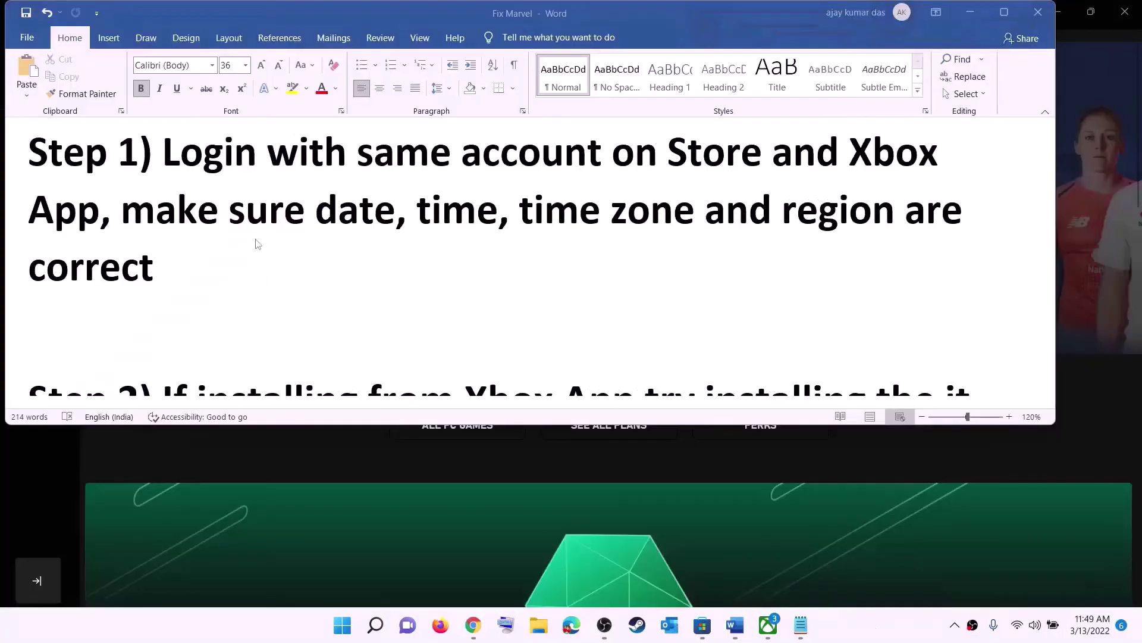
# Review the notes' date, time and region reminder, then open the clock's Date & time settings
pyautogui.click(258, 244)
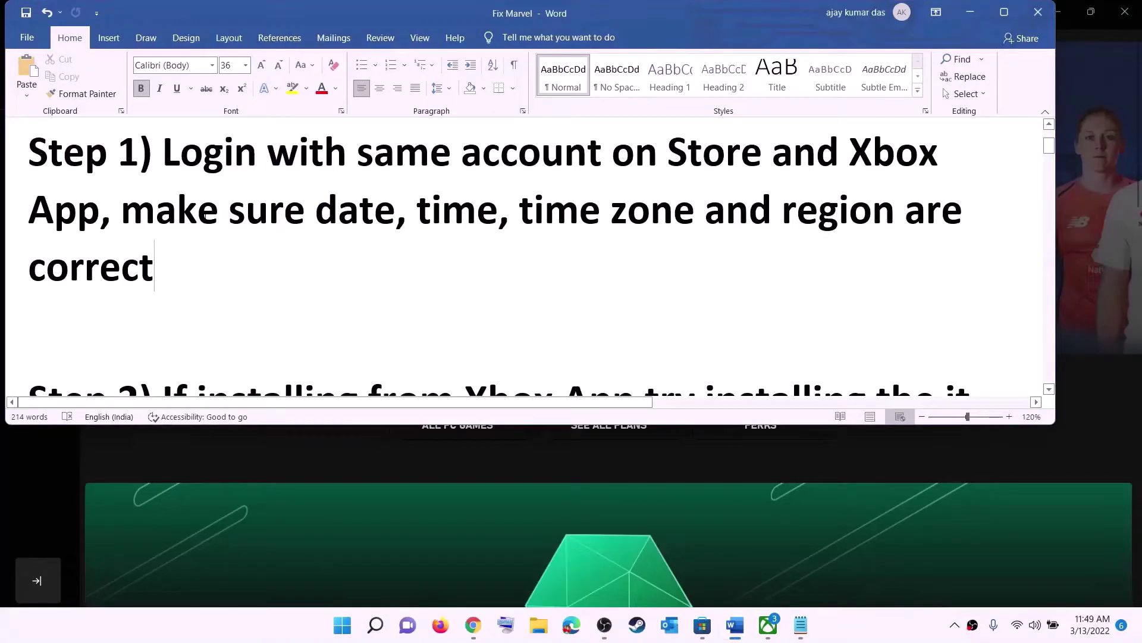
pyautogui.moveTo(121, 210); pyautogui.dragTo(869, 244)
pyautogui.click(970, 12)
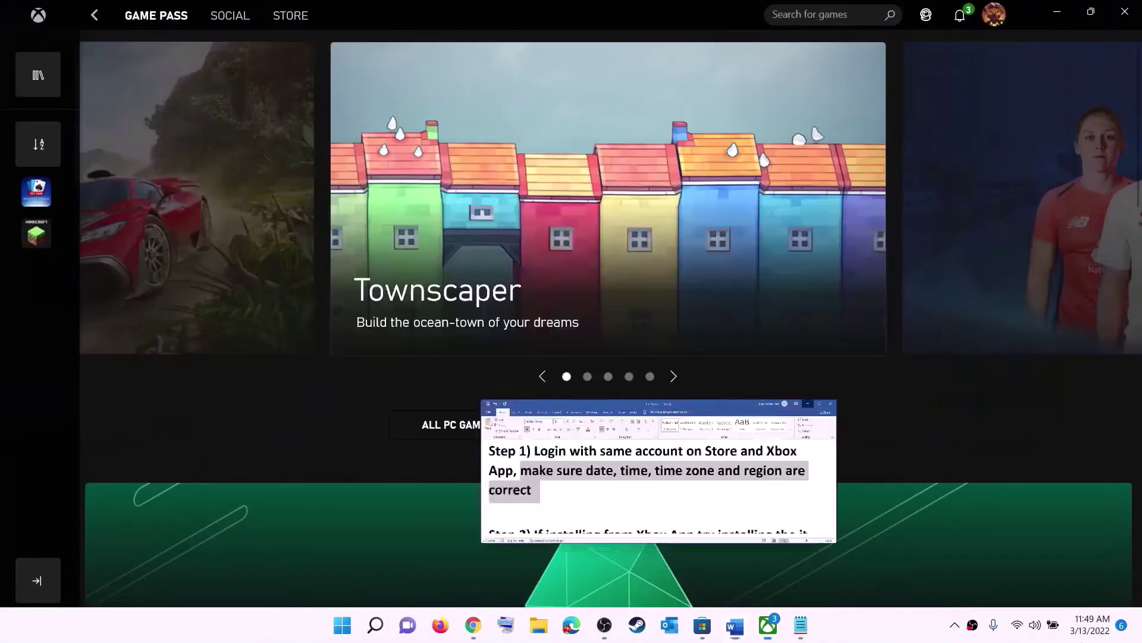
pyautogui.rightClick(1087, 635)
pyautogui.click(1086, 563)
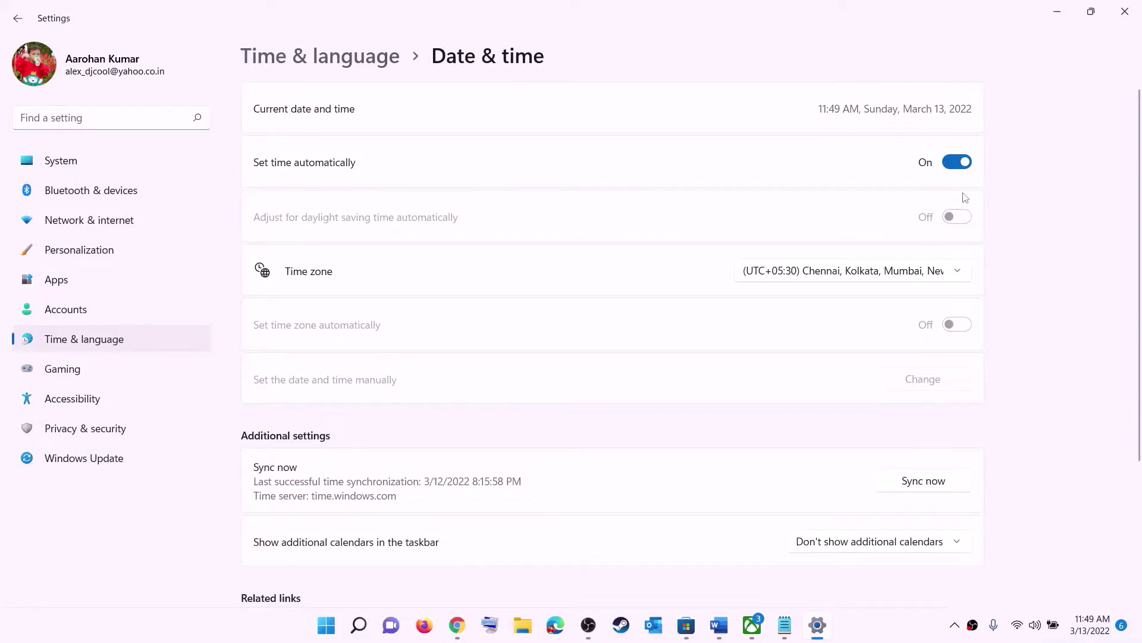
# Keep the UTC+05:30 Chennai, Kolkata, Mumbai, New Delhi time zone and sync the clock
pyautogui.click(836, 275)
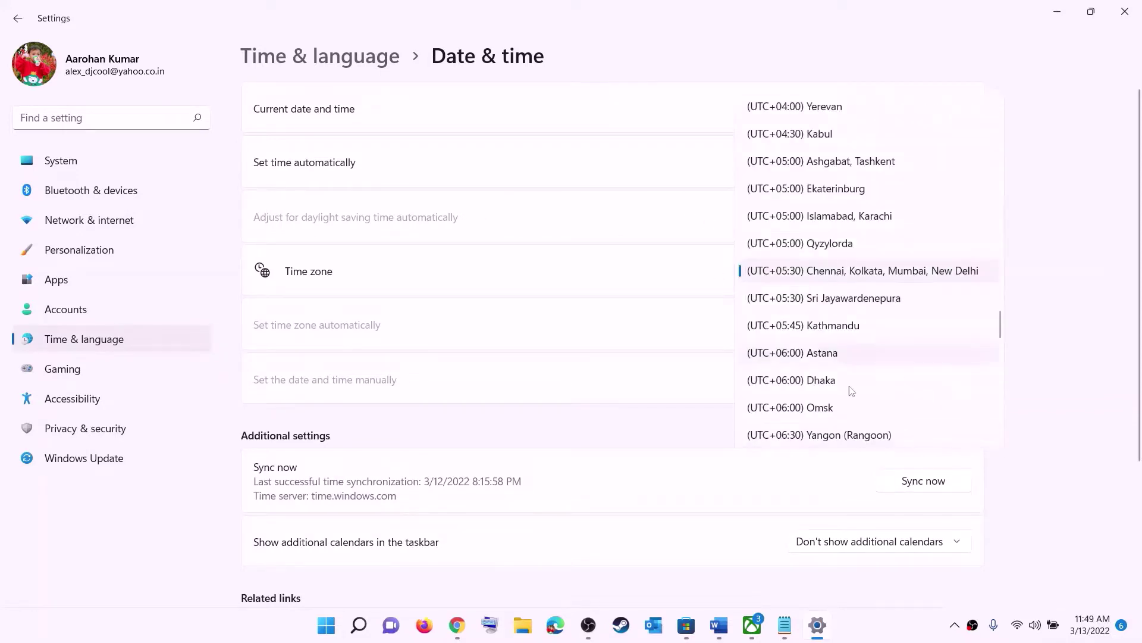
pyautogui.click(871, 278)
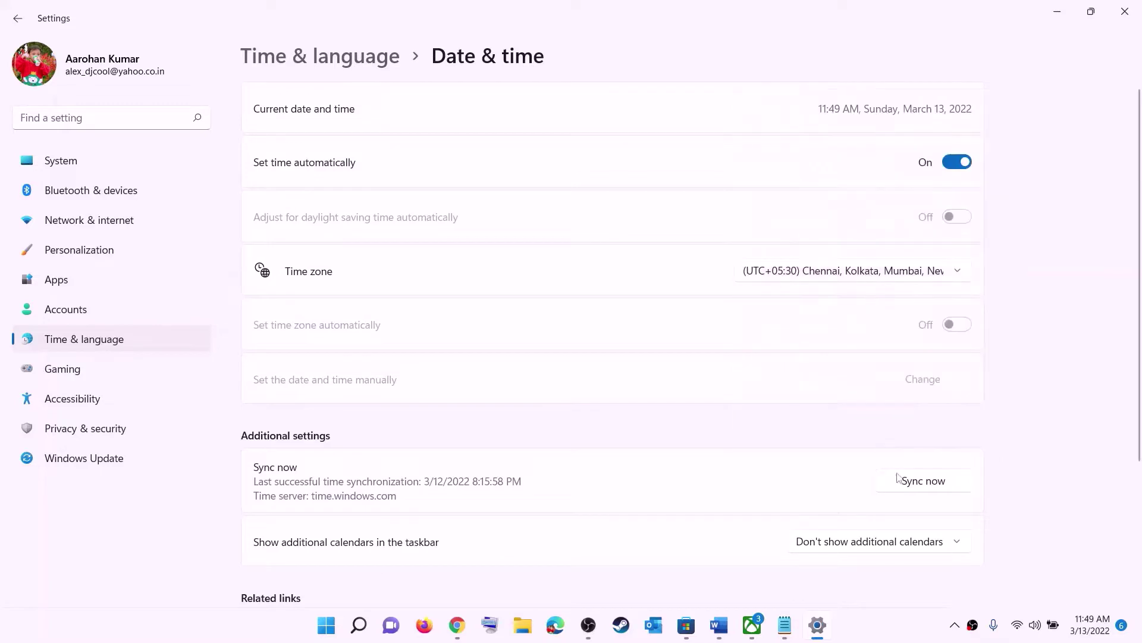
pyautogui.click(932, 484)
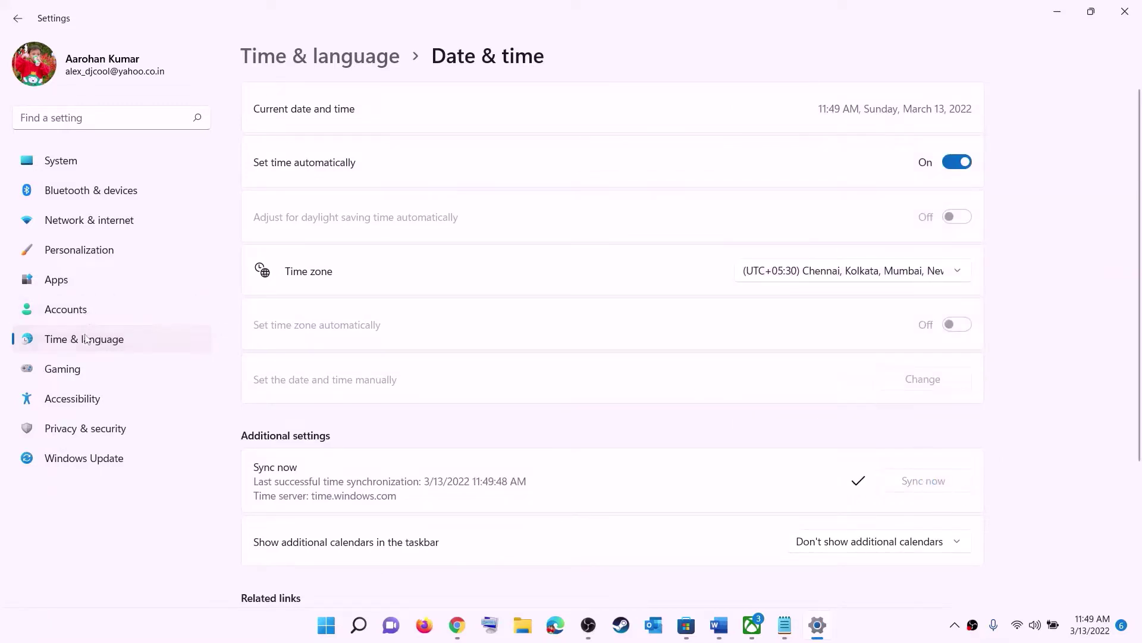
# Confirm India as the country or region in Language & region, then close Settings
pyautogui.click(89, 339)
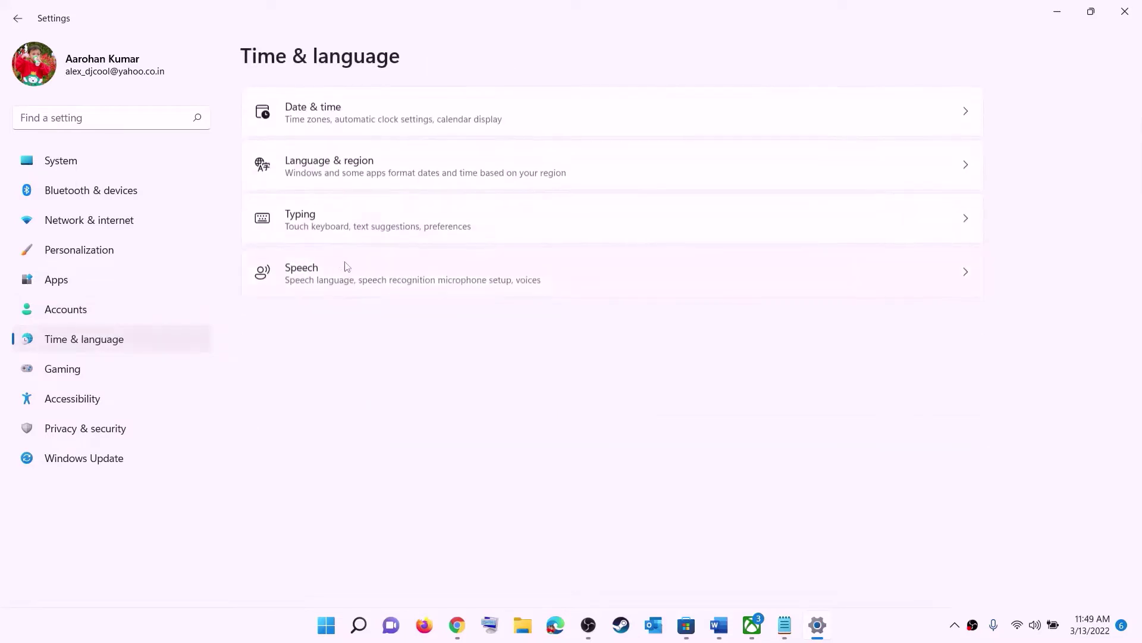
pyautogui.click(325, 180)
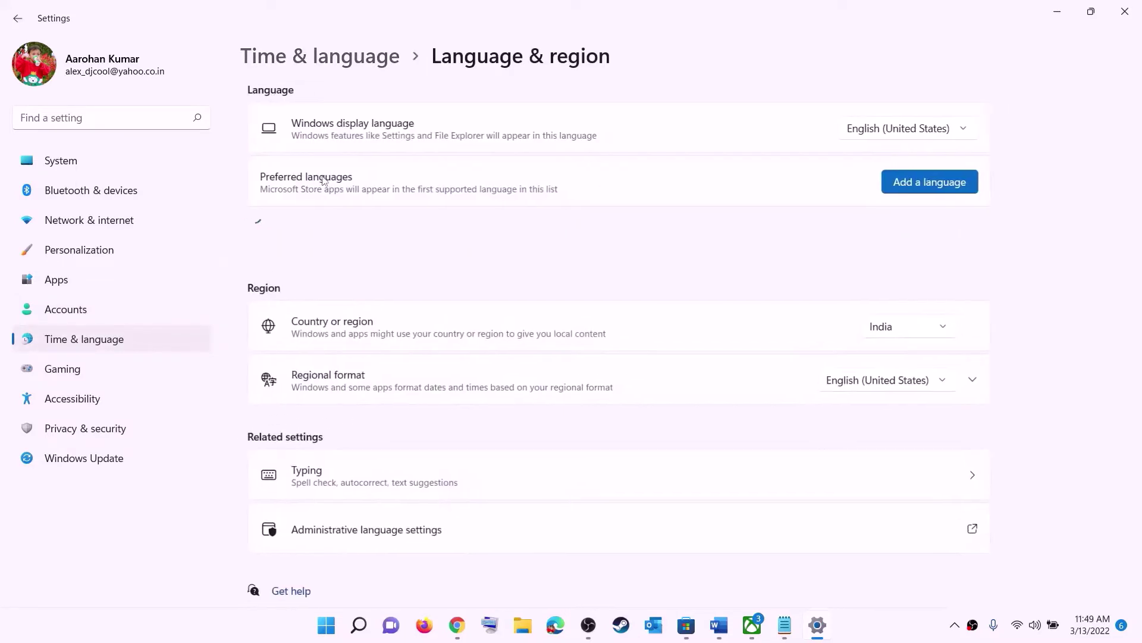
pyautogui.click(924, 337)
pyautogui.click(1100, 224)
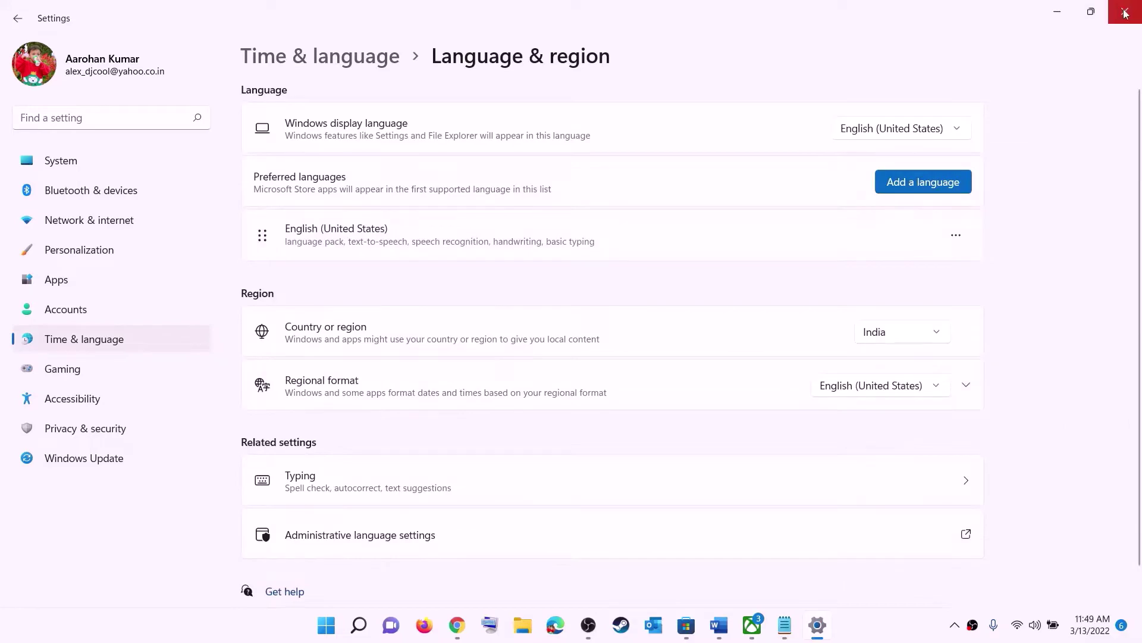
pyautogui.click(1123, 12)
# Highlight Step 2's advice to install from the Store library instead of the Xbox App
pyautogui.click(733, 625)
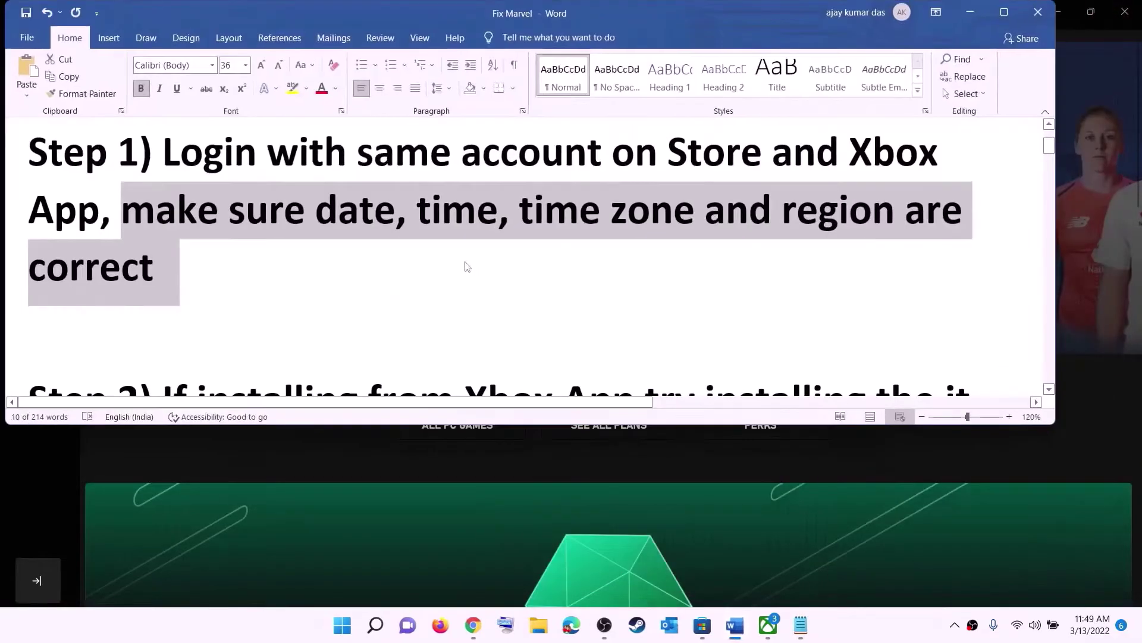
pyautogui.scroll(-5, 239, 265)
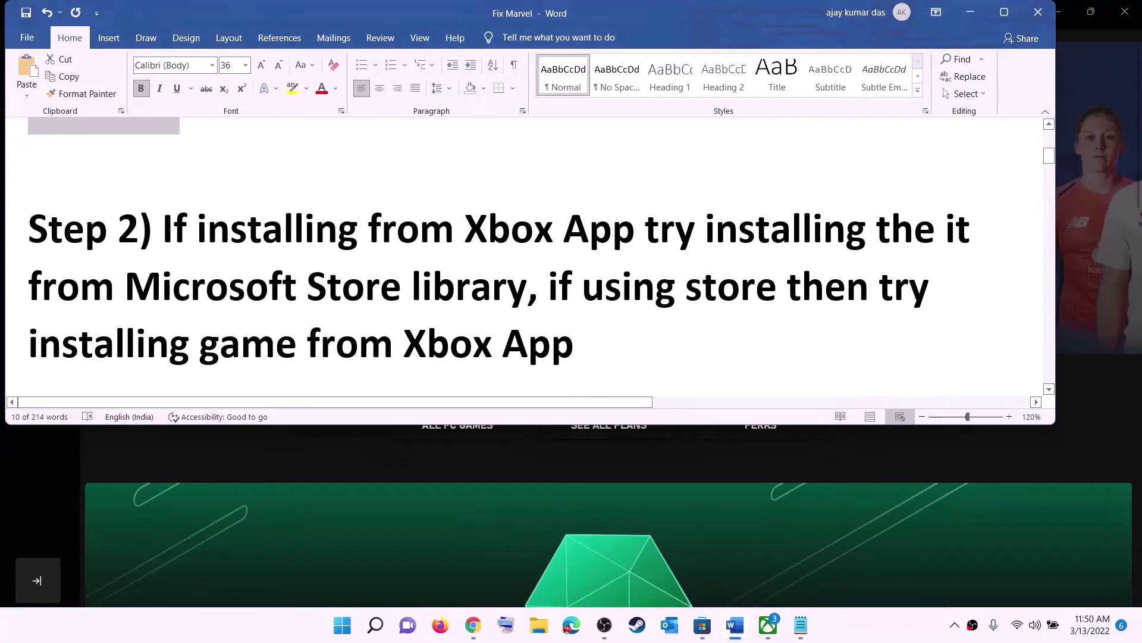
pyautogui.moveTo(469, 226); pyautogui.dragTo(644, 230)
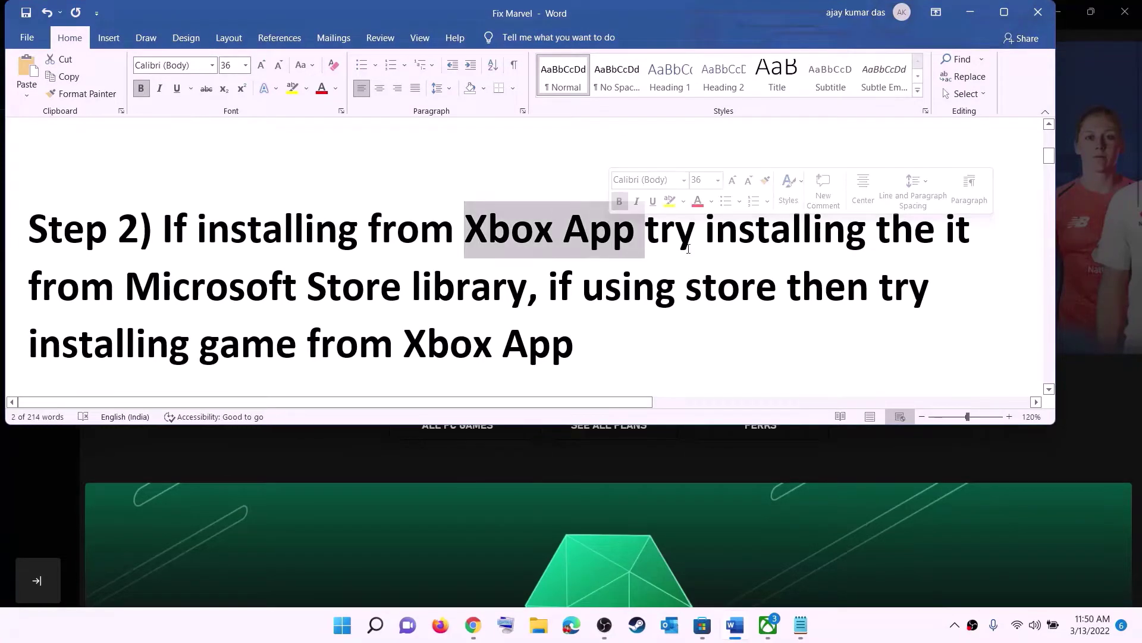
pyautogui.click(696, 231)
pyautogui.moveTo(777, 231); pyautogui.dragTo(527, 287)
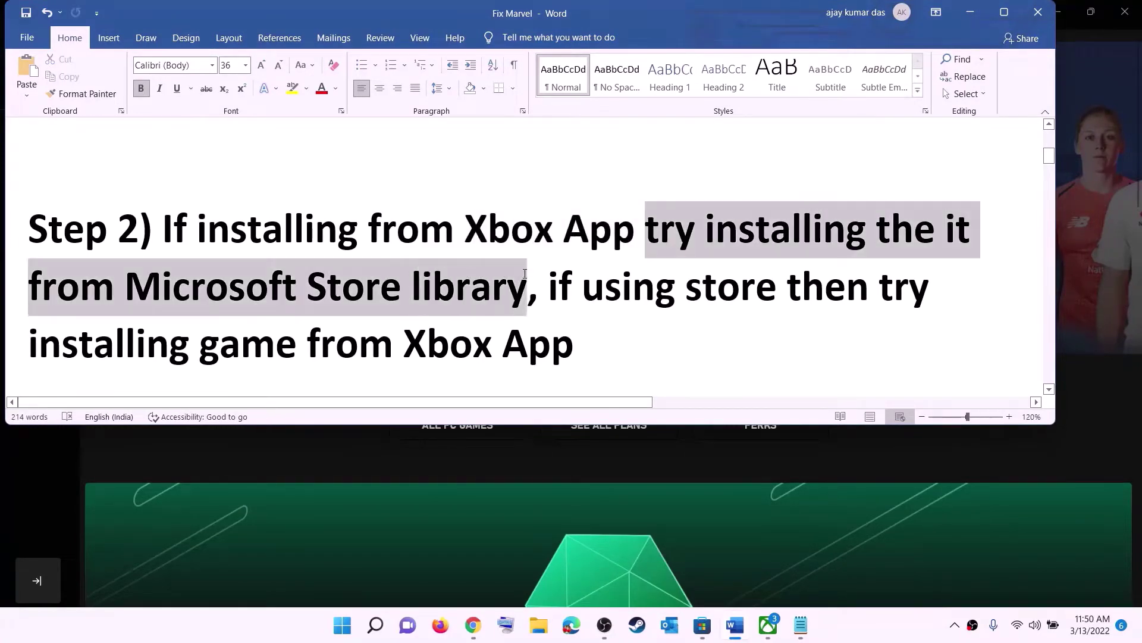
# Browse the Store Library's 33 pending updates, then return to the notes
pyautogui.click(702, 625)
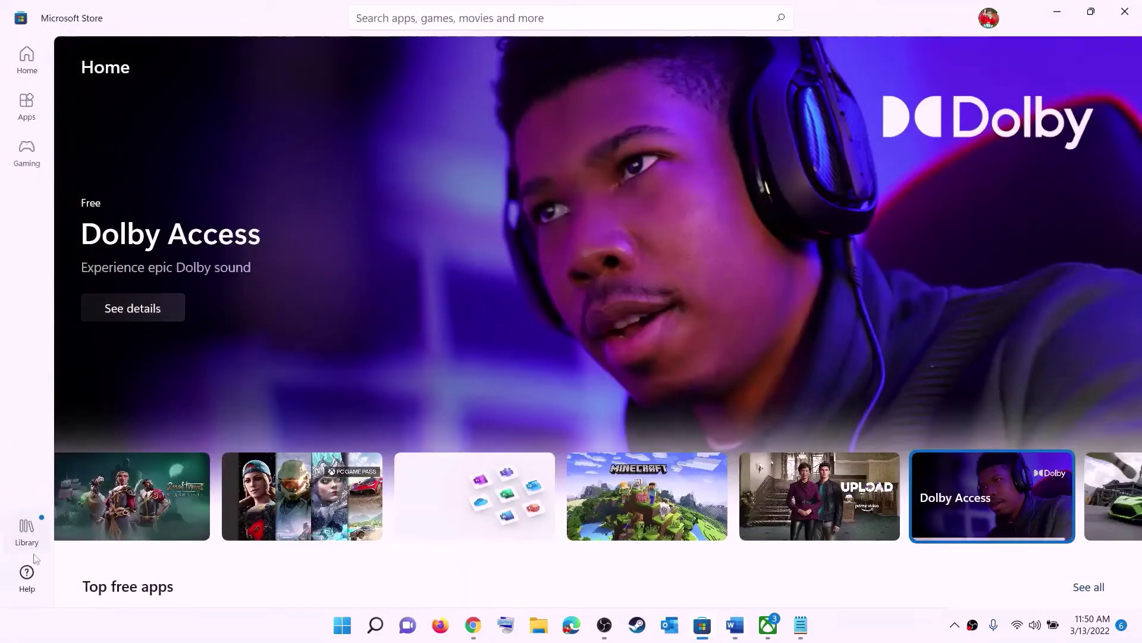
pyautogui.click(27, 531)
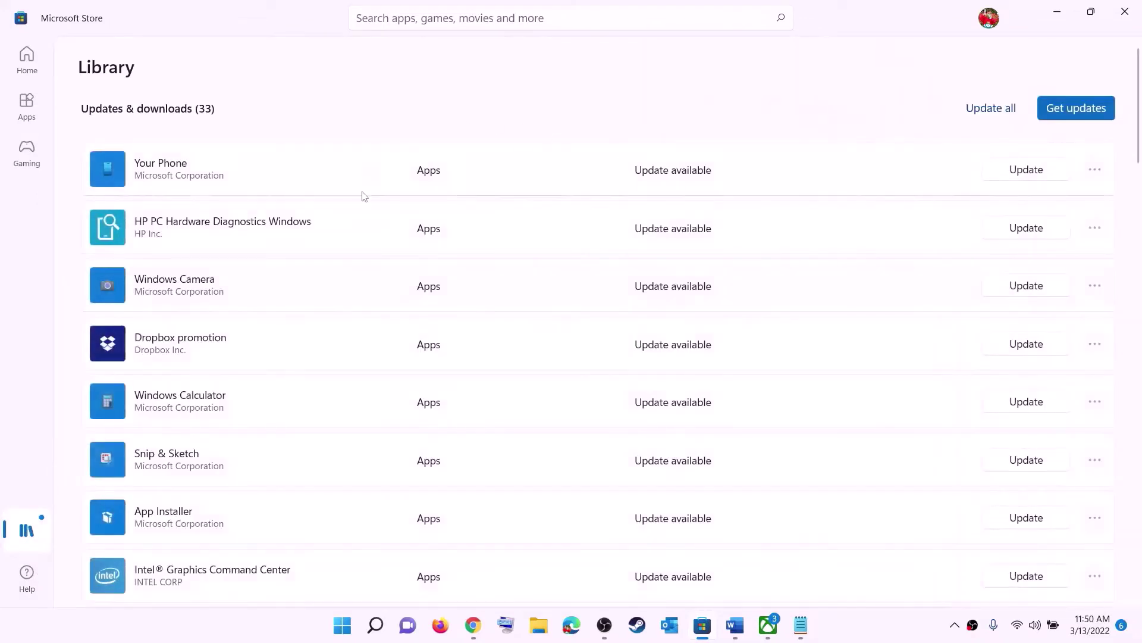
pyautogui.scroll(-2, 782, 374)
pyautogui.scroll(-6, 781, 374)
pyautogui.scroll(8, 683, 469)
pyautogui.scroll(-15, 693, 398)
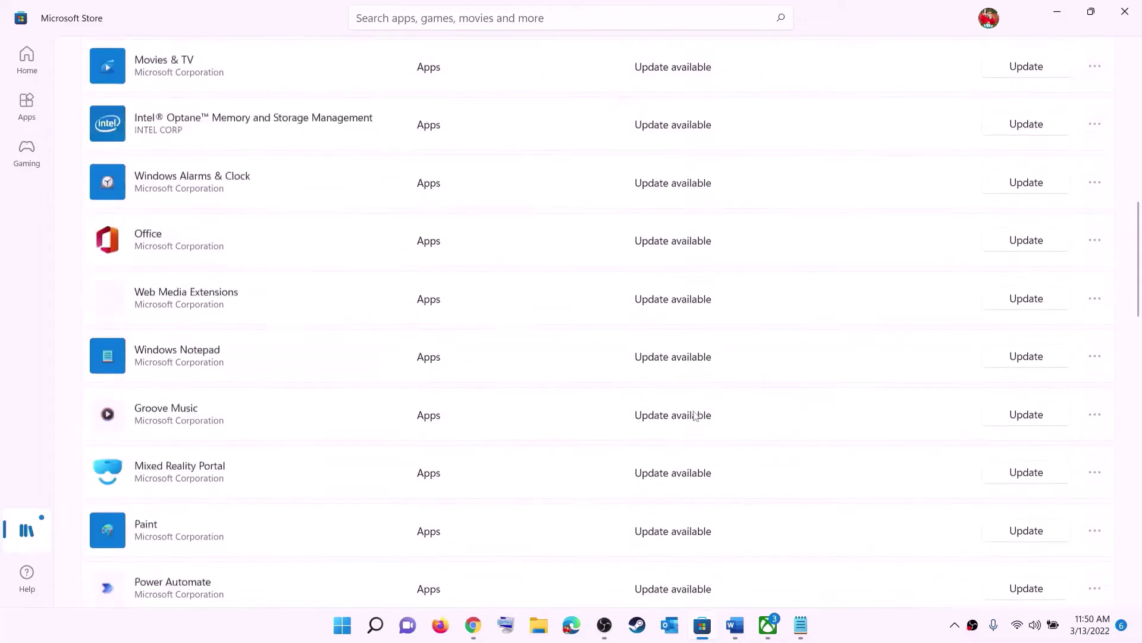
pyautogui.scroll(15, 714, 301)
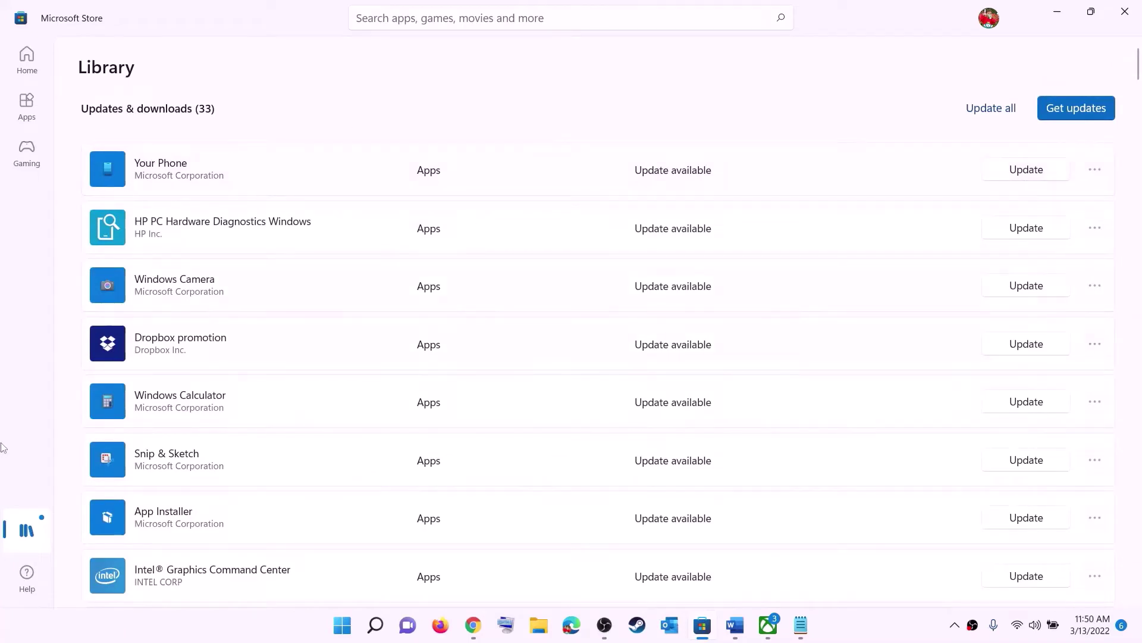
pyautogui.hotkey('alt', 'Tab')
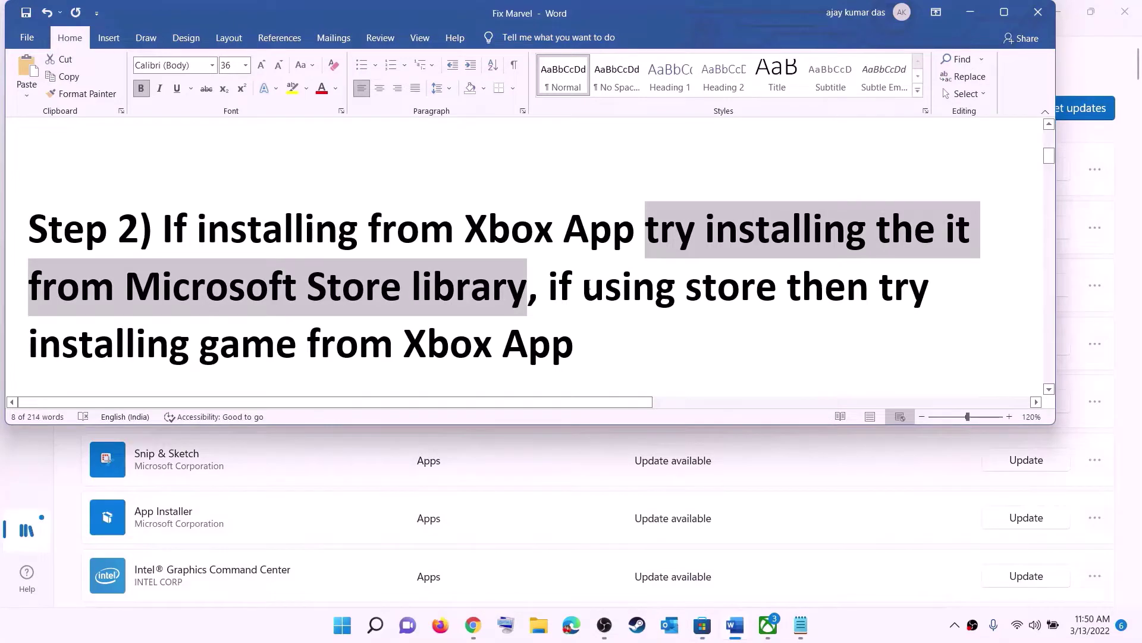
# Highlight the Step 2 text on using the Store versus the Xbox App, and check the Xbox app search
pyautogui.click(583, 287)
pyautogui.moveTo(583, 288); pyautogui.dragTo(787, 289)
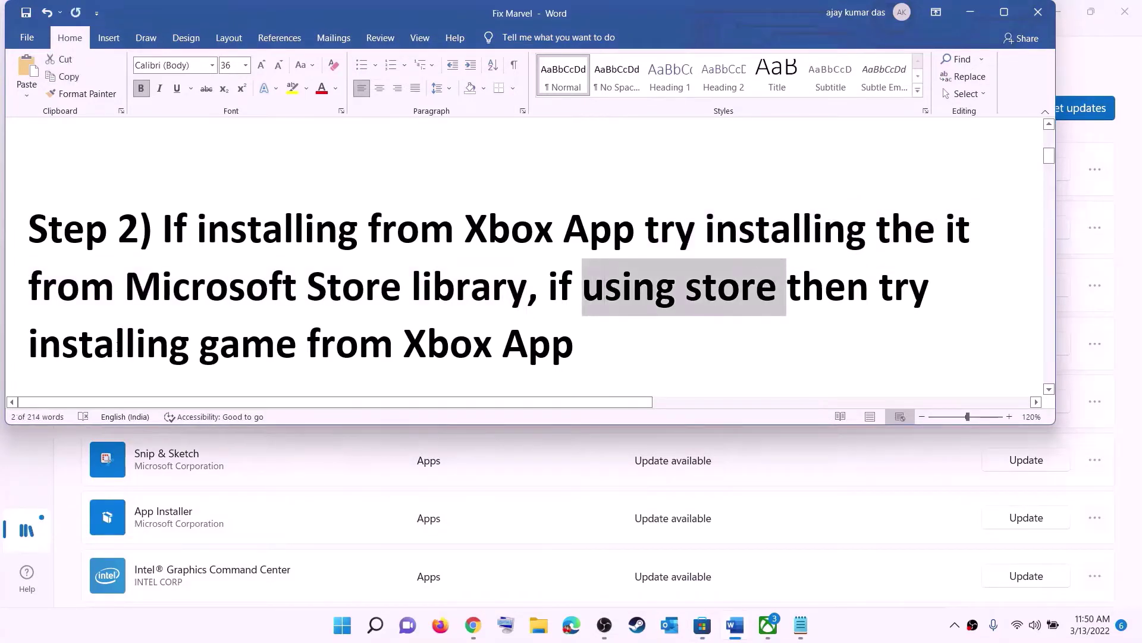
pyautogui.moveTo(176, 330); pyautogui.dragTo(582, 331)
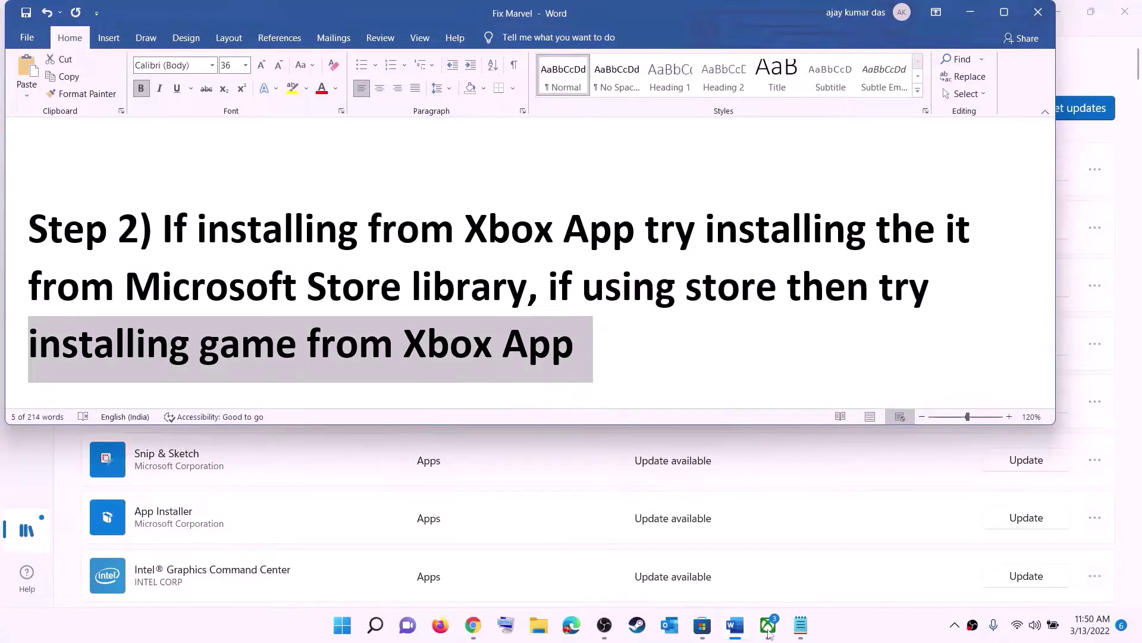
pyautogui.click(767, 625)
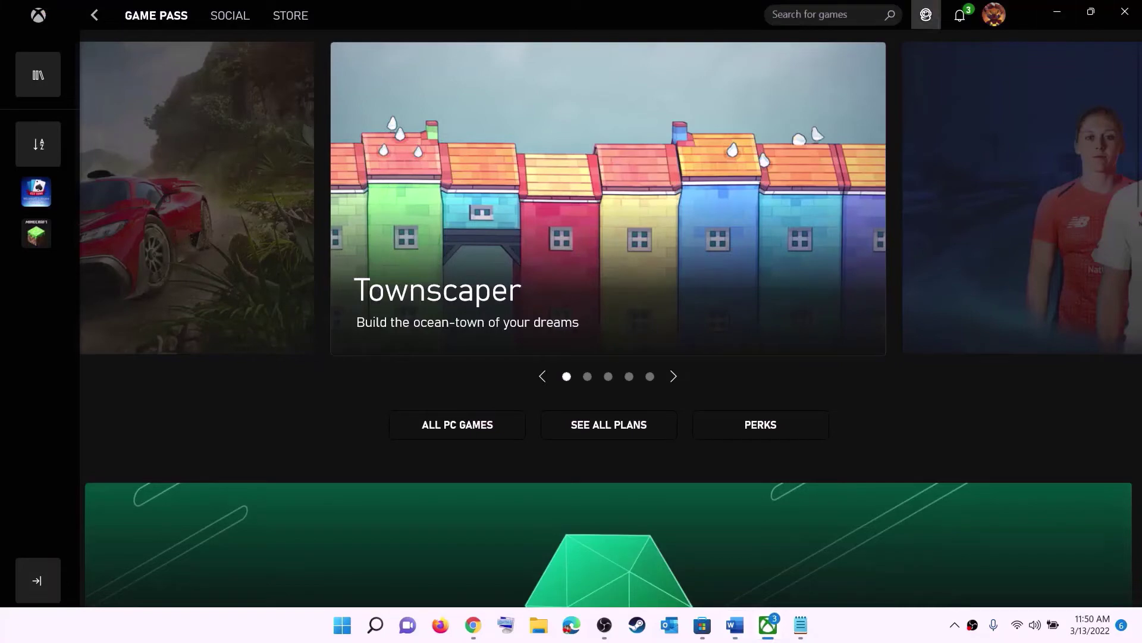
pyautogui.click(785, 15)
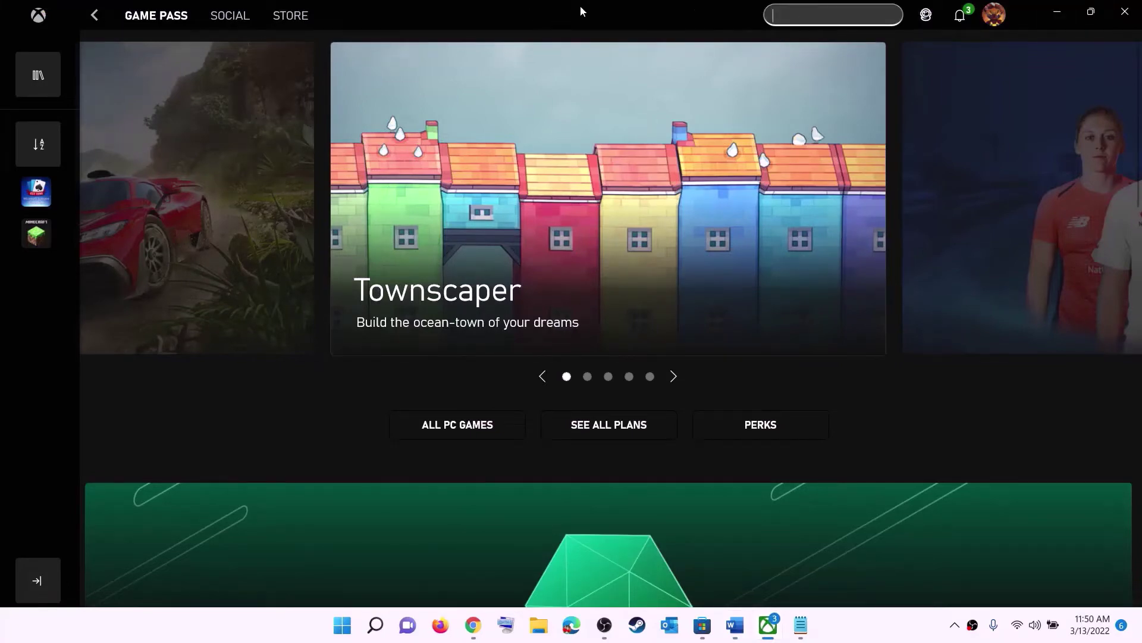
pyautogui.click(1057, 11)
# Scroll to Step 3 and select the whole PowerShell Get-AppxPackage command
pyautogui.click(605, 287)
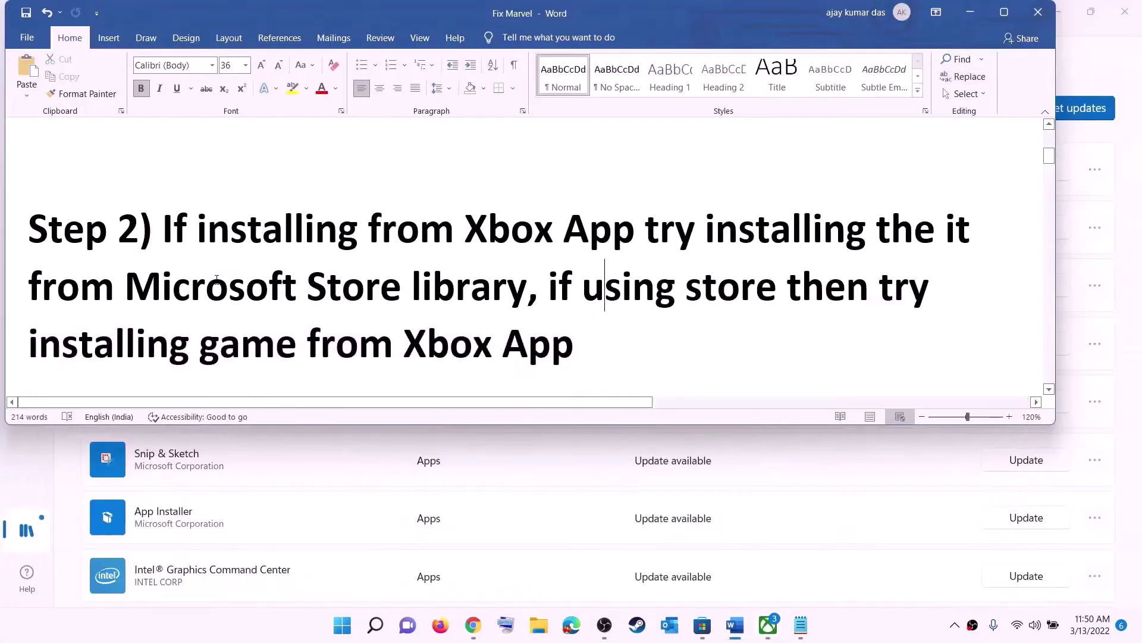
pyautogui.scroll(-5, 359, 297)
pyautogui.scroll(-3, 359, 297)
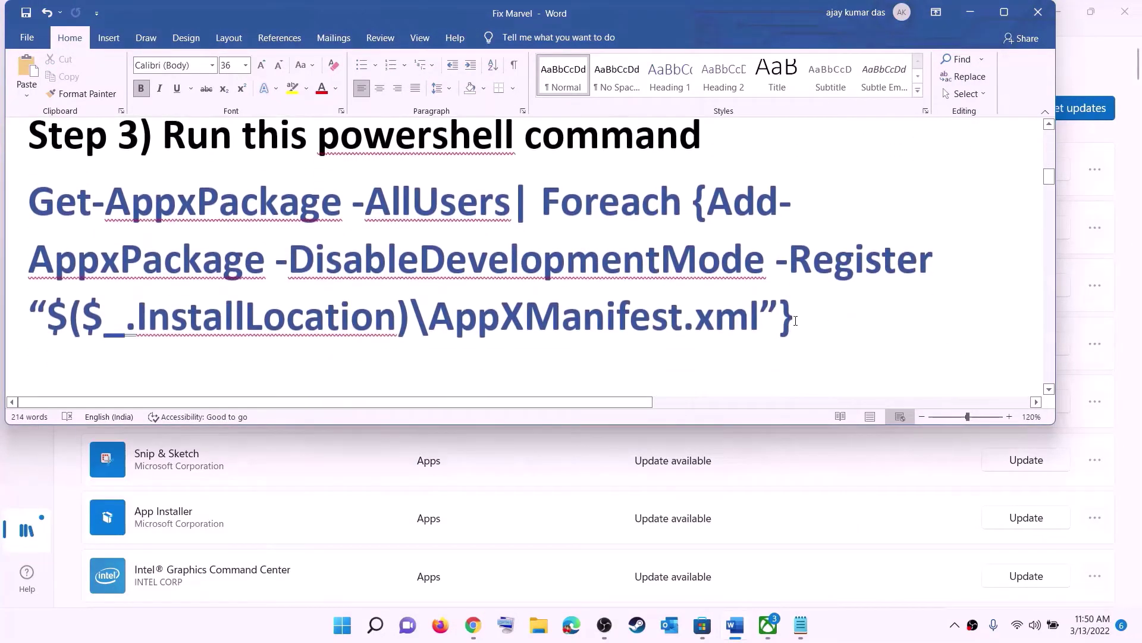
pyautogui.moveTo(797, 316); pyautogui.dragTo(28, 202)
# Copy the command, then launch Windows PowerShell as administrator from a 'powers' Start search
pyautogui.rightClick(158, 233)
pyautogui.click(201, 263)
pyautogui.click(343, 626)
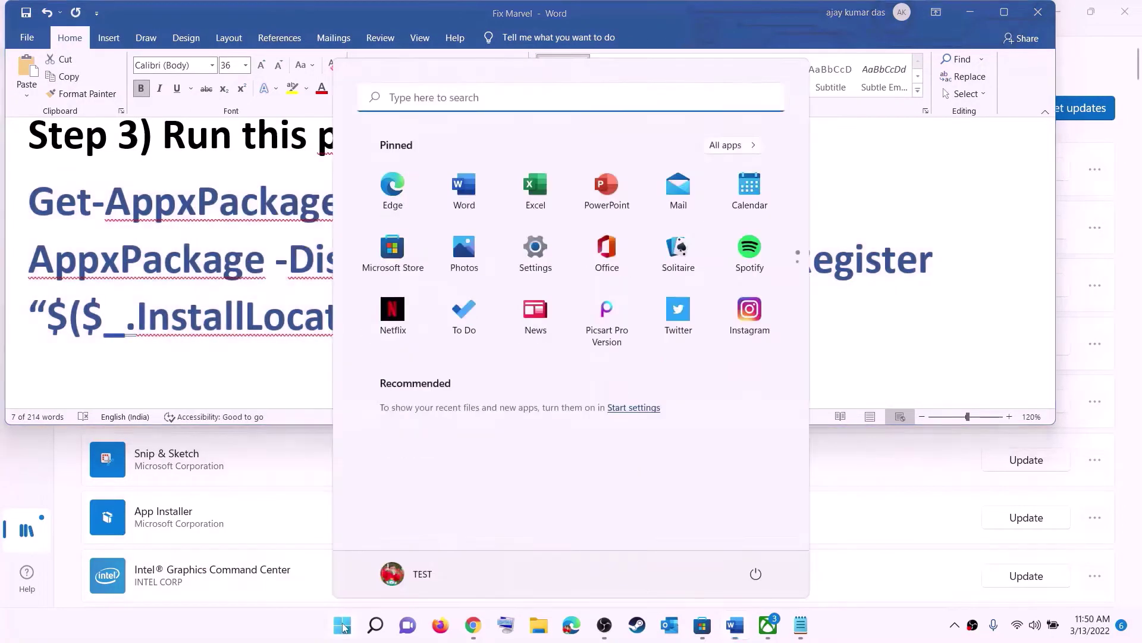
pyautogui.write('powers')
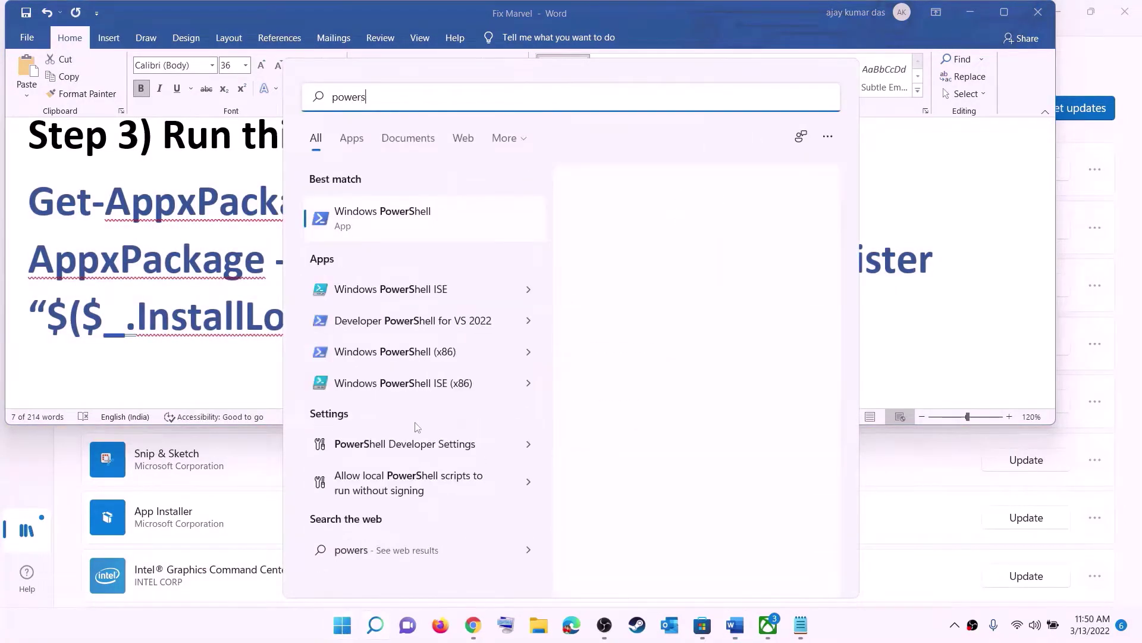
pyautogui.rightClick(396, 223)
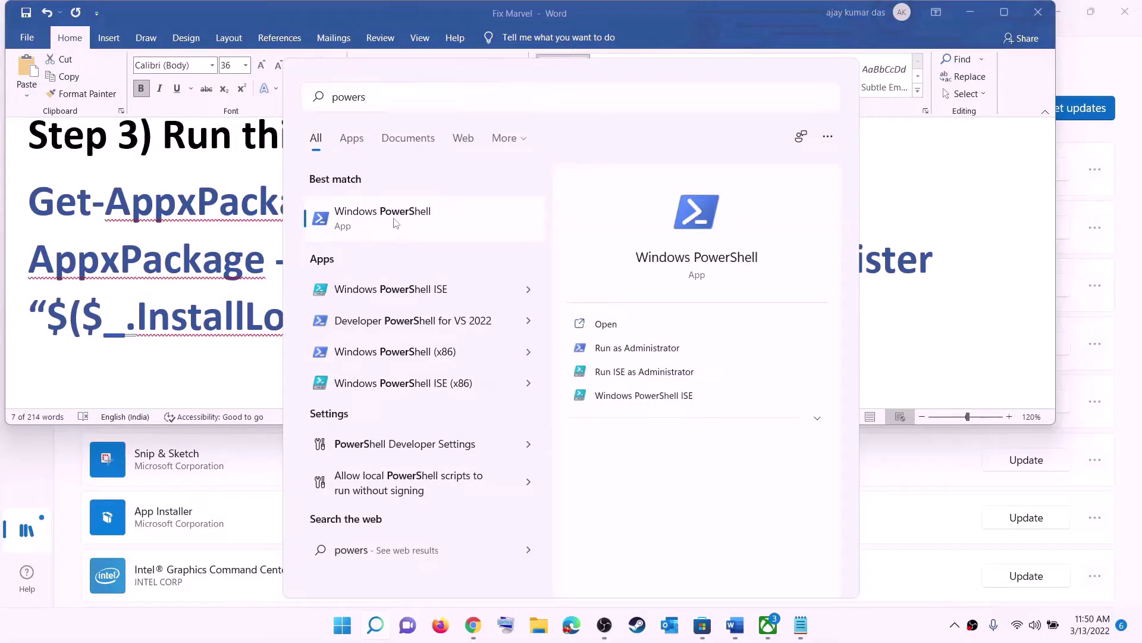
pyautogui.click(507, 245)
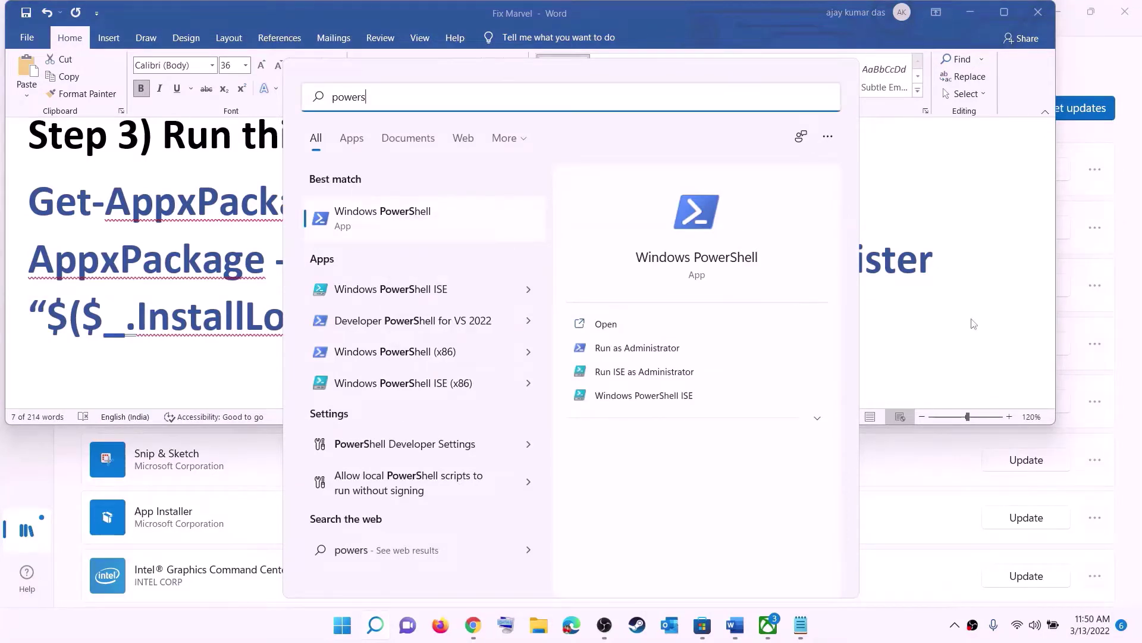
# Approve the admin prompt, paste and run the Get-AppxPackage re-register command, then close PowerShell
pyautogui.click(518, 430)
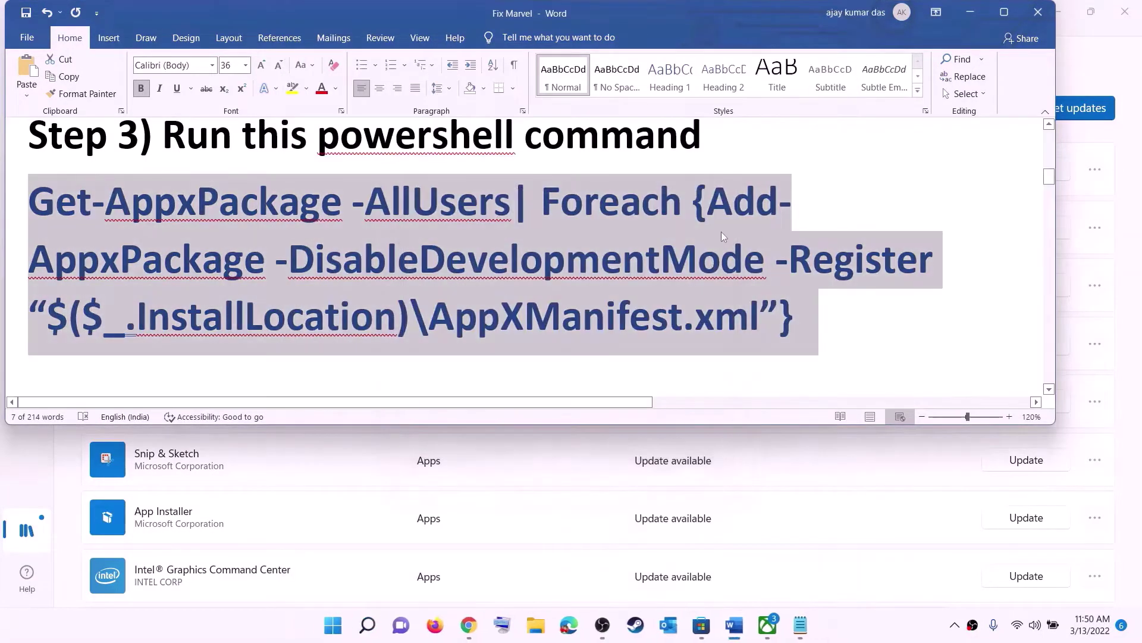
pyautogui.moveTo(418, 98); pyautogui.dragTo(509, 108)
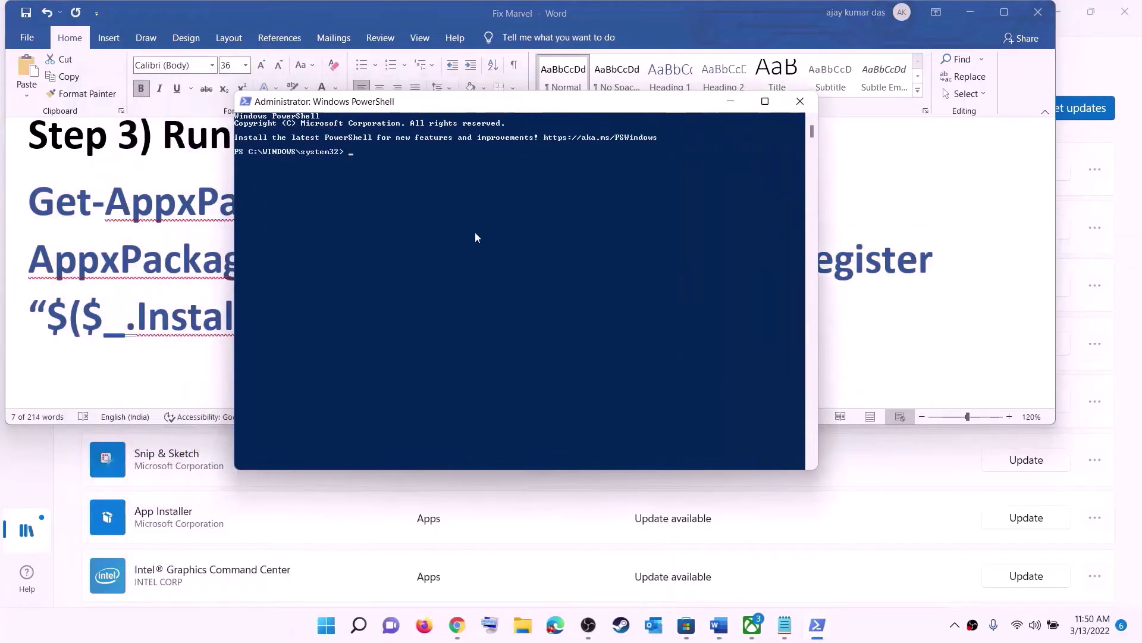
pyautogui.rightClick(475, 232)
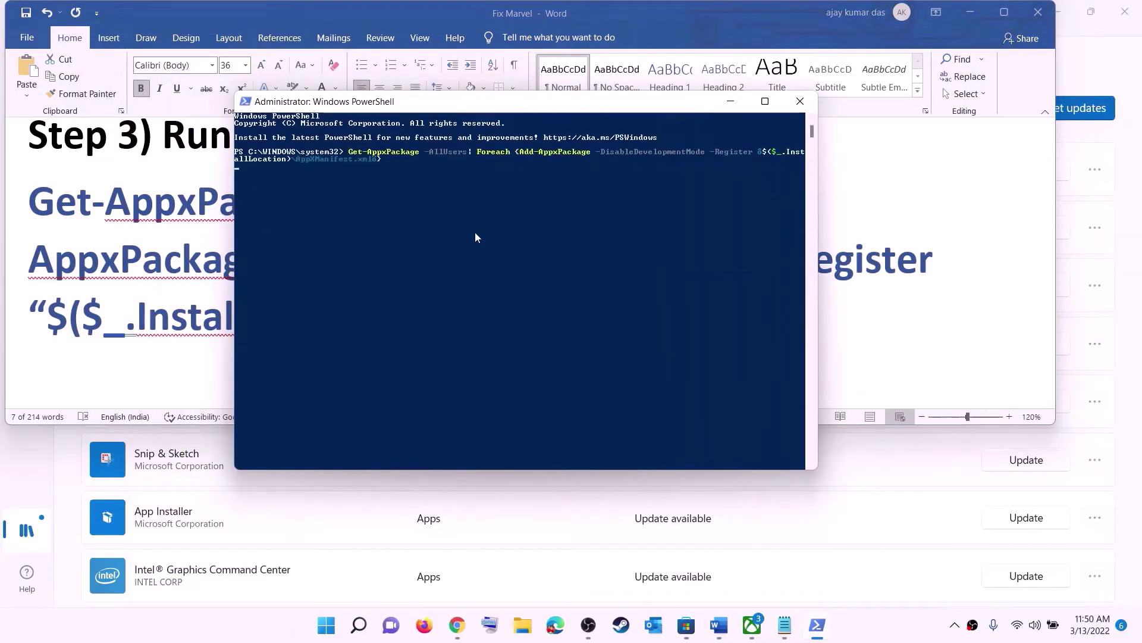
pyautogui.press('Return')
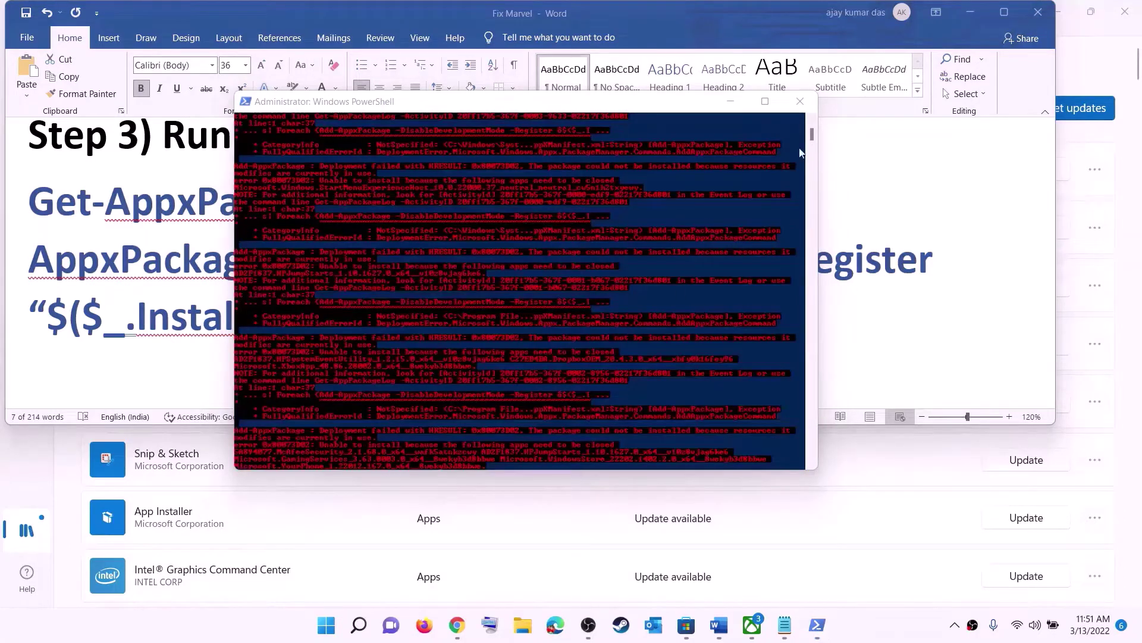
pyautogui.click(800, 101)
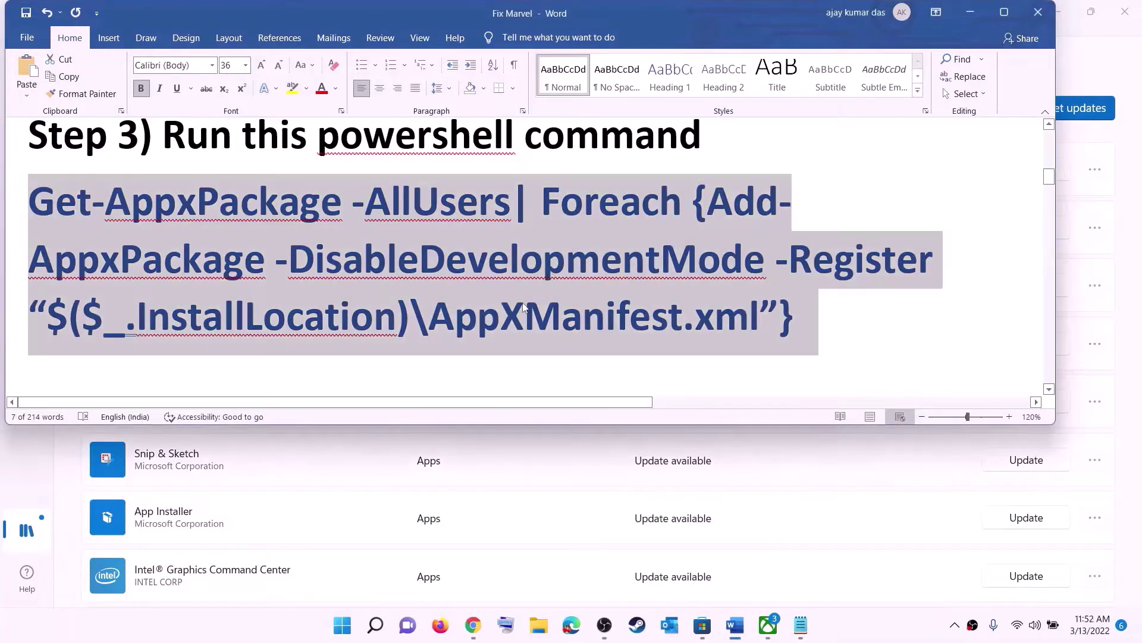
# Set the Step 4 Microsoft.WindowsStore_8wekyb3d8bbwe cache path line to 14 pt
pyautogui.scroll(-5, 453, 262)
pyautogui.scroll(1, 429, 229)
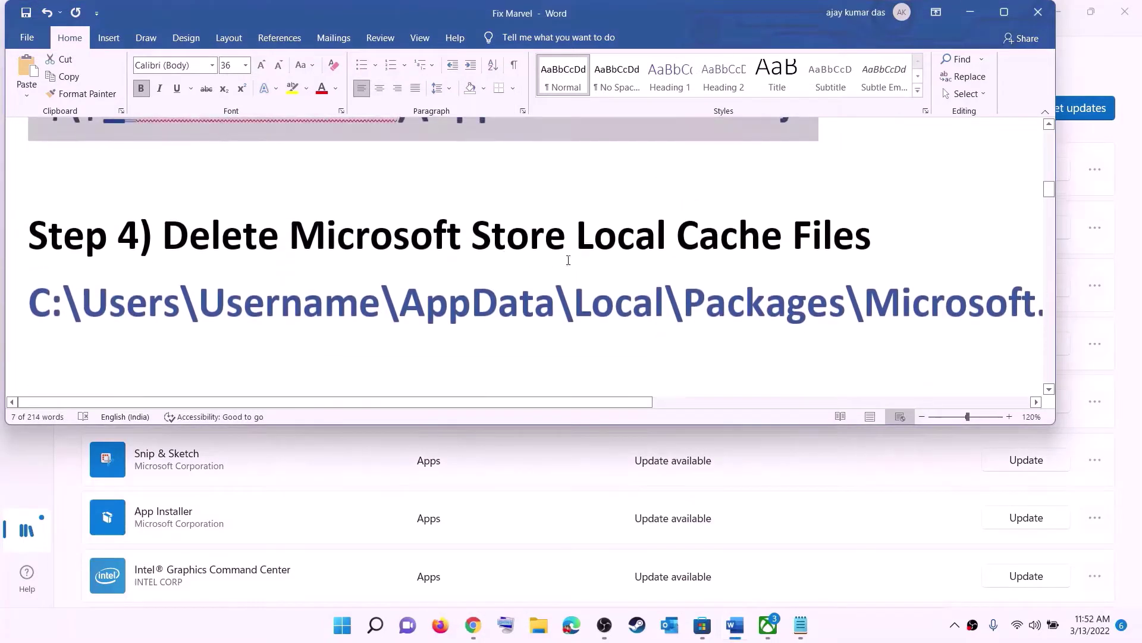
pyautogui.tripleClick(570, 308)
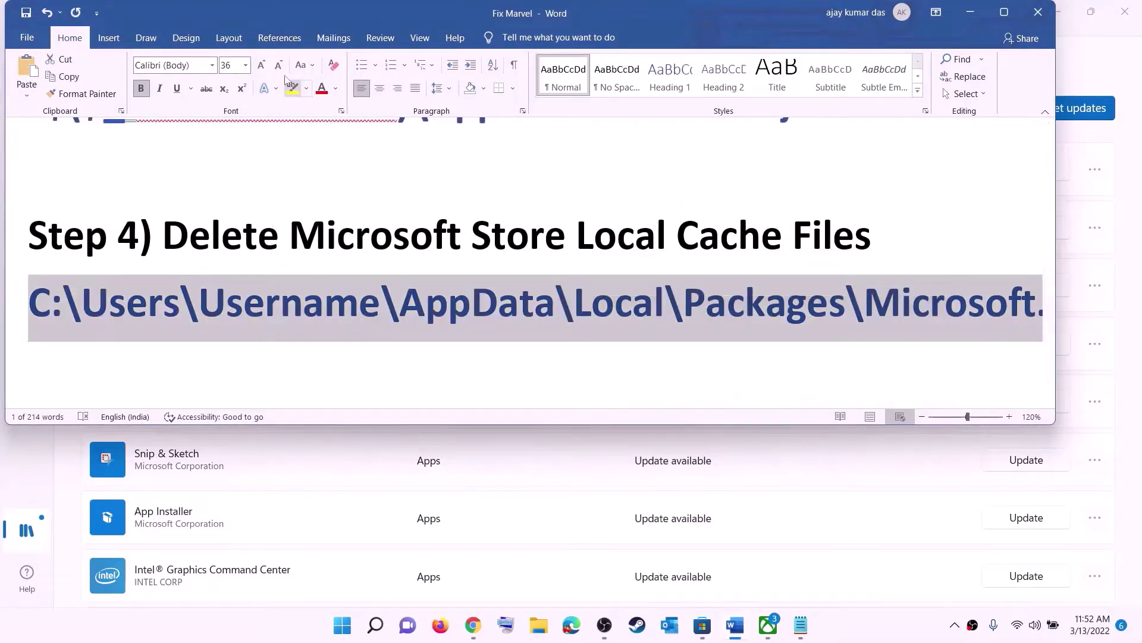
pyautogui.click(246, 66)
pyautogui.click(232, 178)
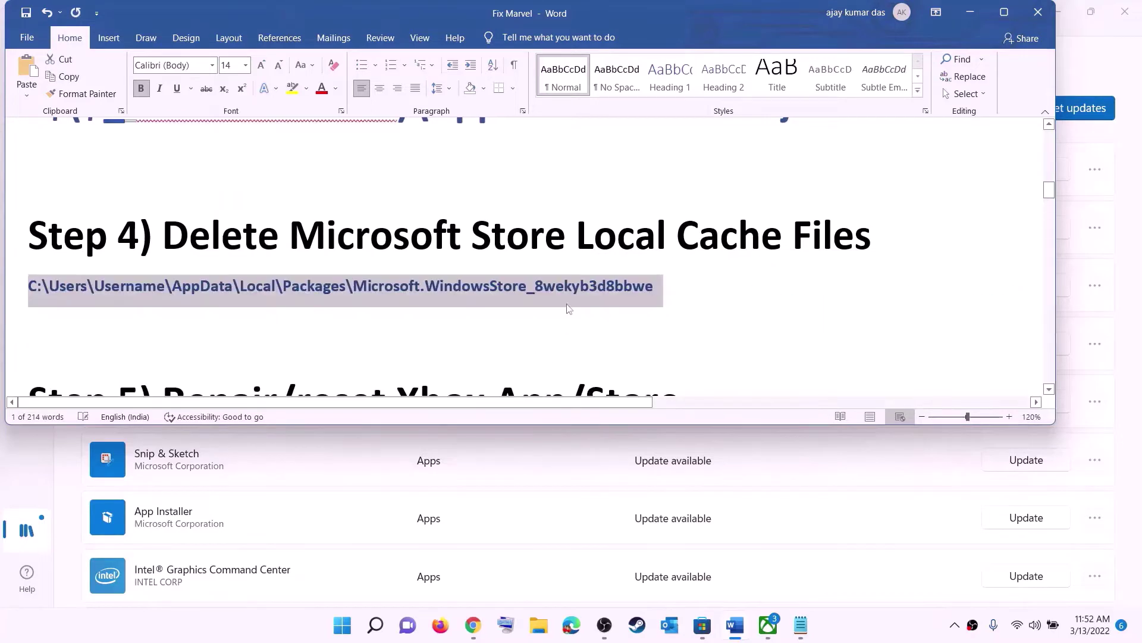
pyautogui.click(567, 300)
pyautogui.click(538, 626)
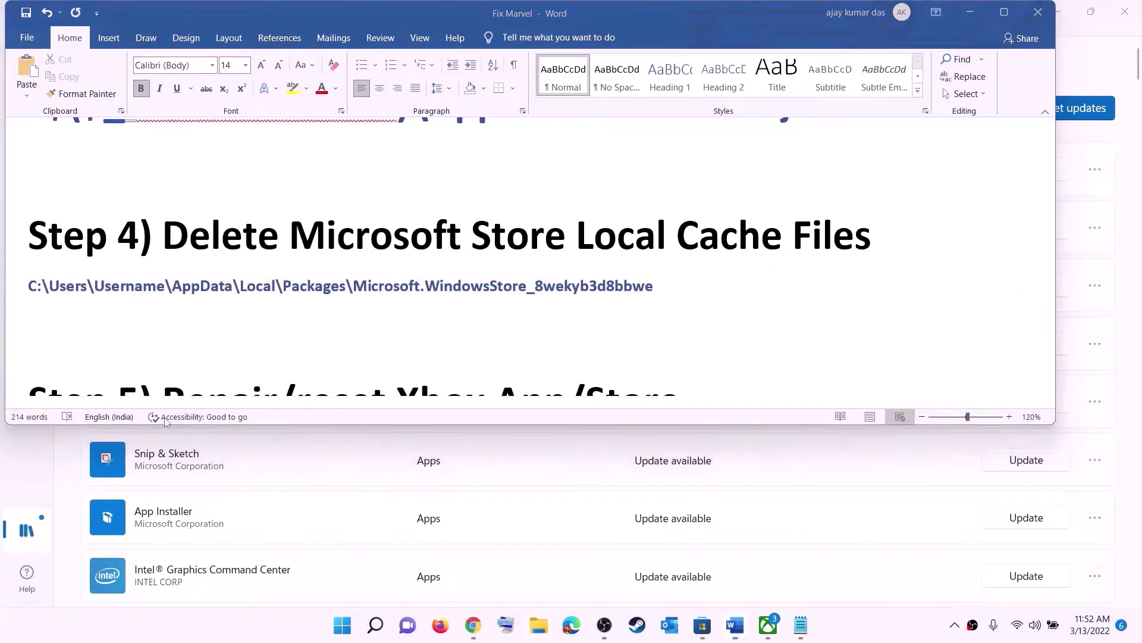
# Navigate from This PC through Windows (C:) and Users into the user's profile folder
pyautogui.click(56, 294)
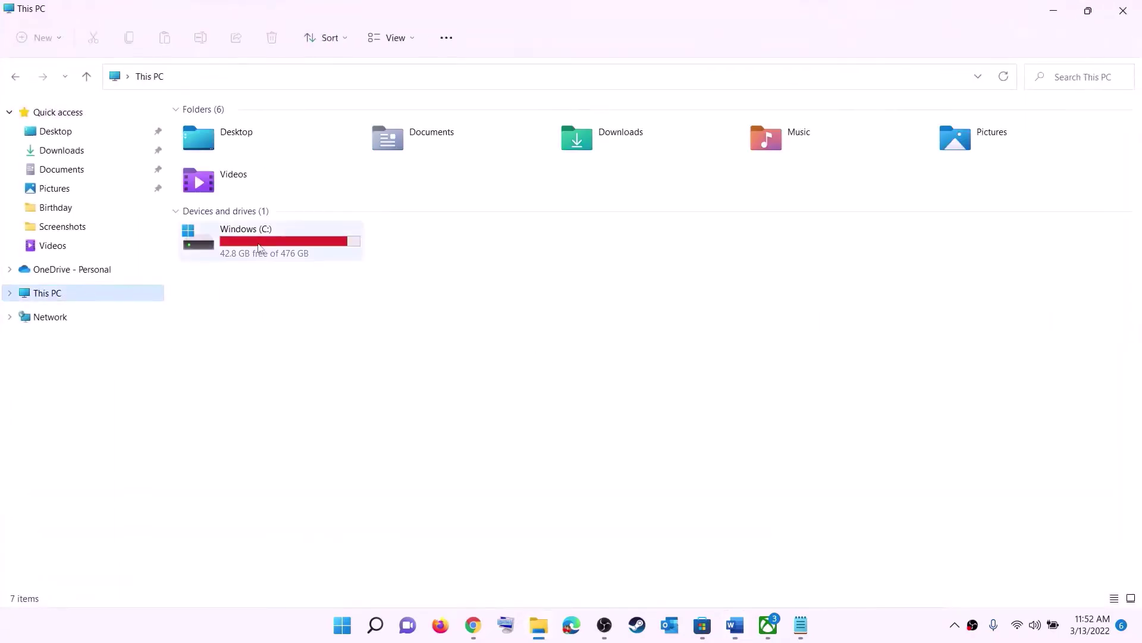
pyautogui.doubleClick(258, 241)
pyautogui.scroll(-3, 296, 369)
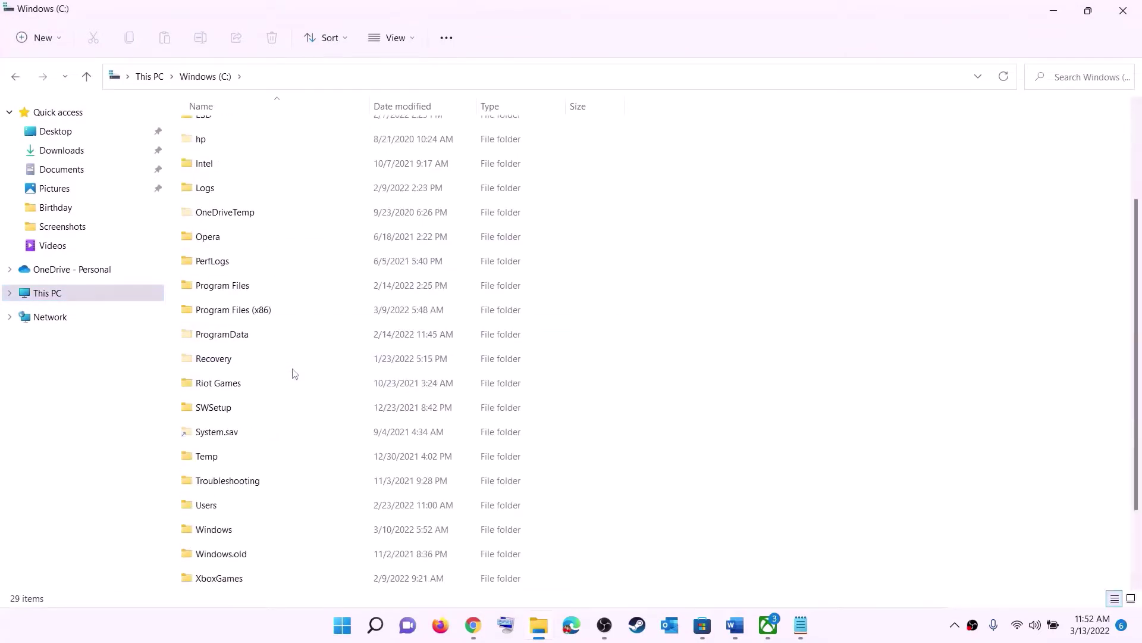
pyautogui.click(206, 410)
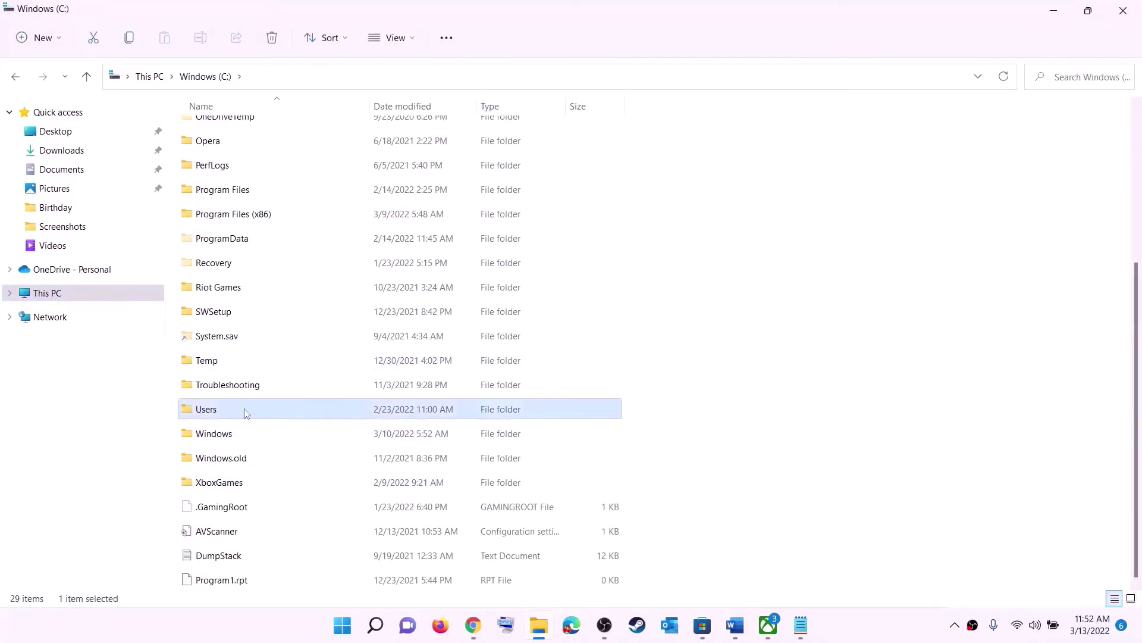
pyautogui.doubleClick(244, 408)
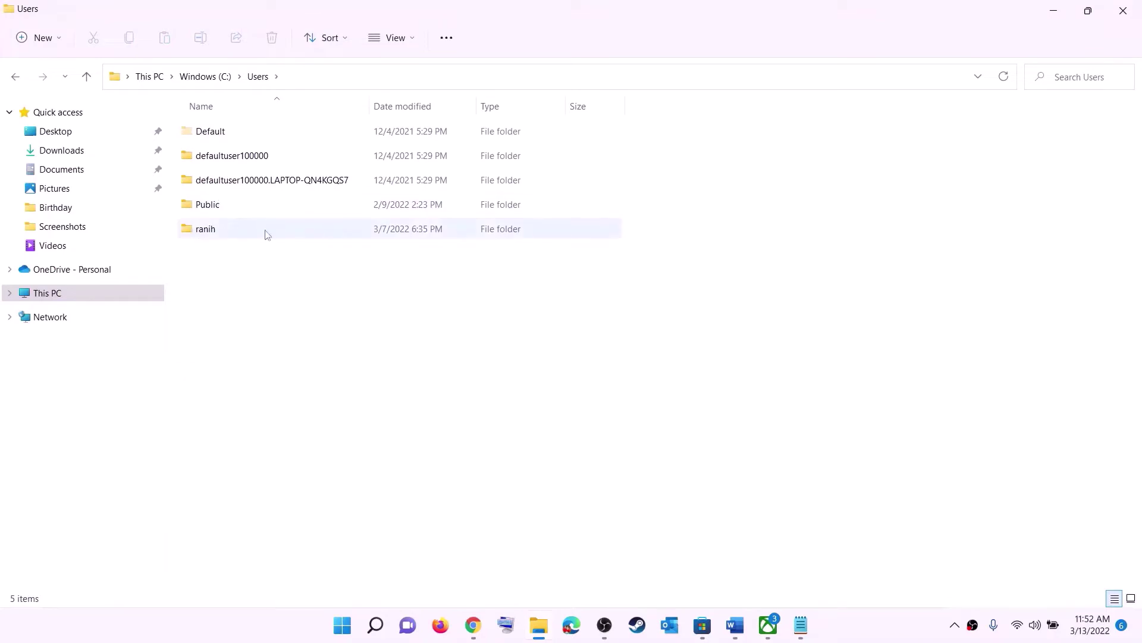
pyautogui.doubleClick(215, 234)
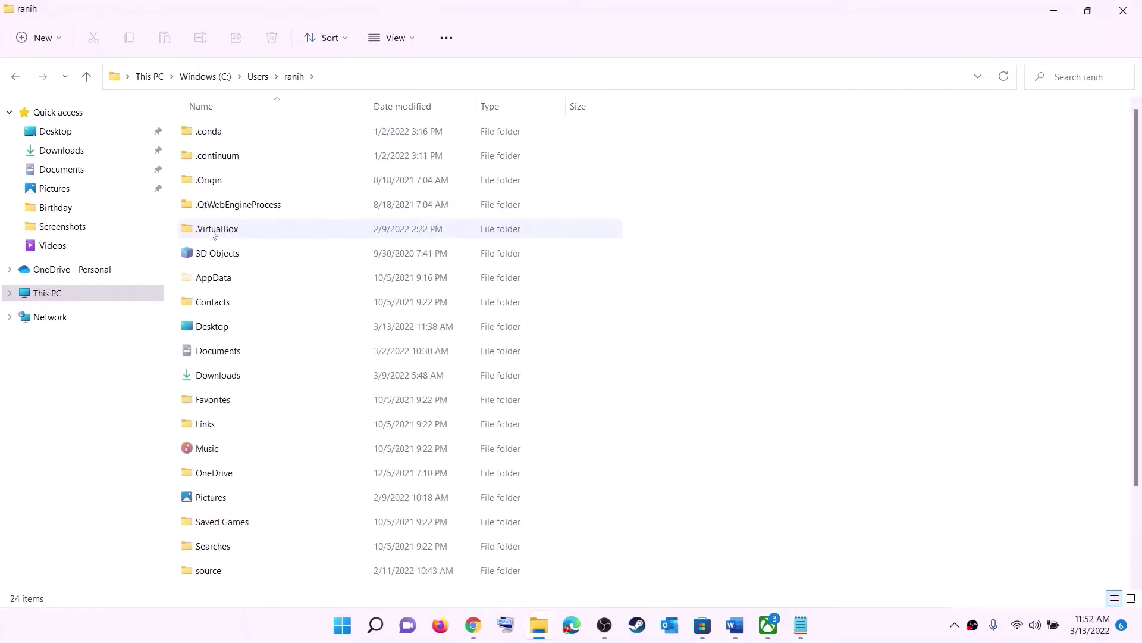
pyautogui.click(207, 280)
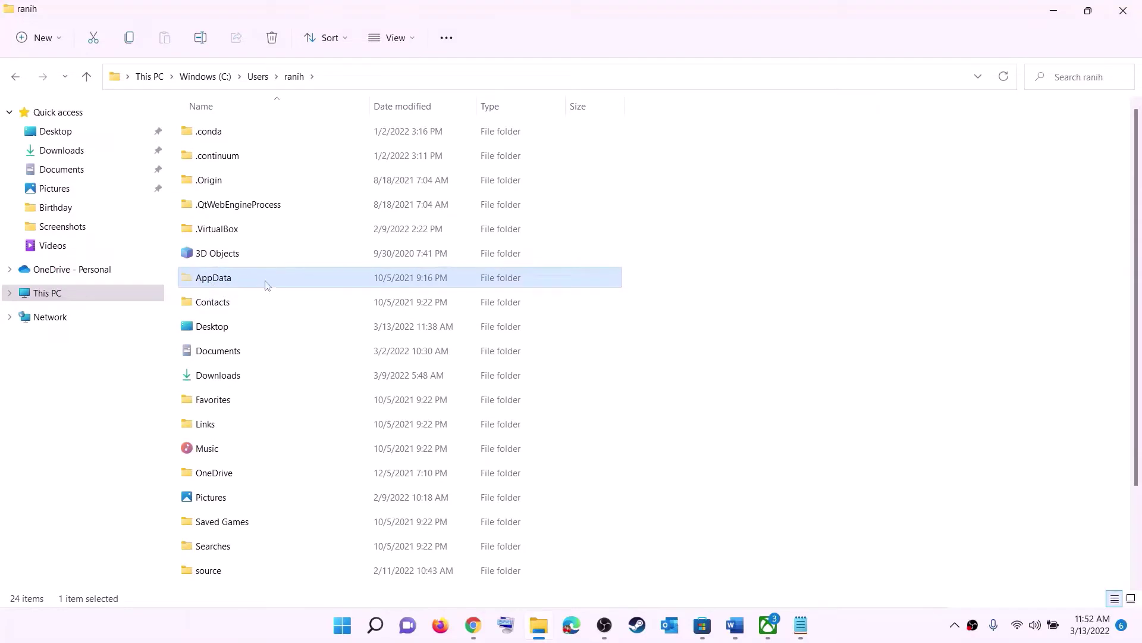
# Adjust the Explorer view options and open the AppData folder
pyautogui.click(414, 39)
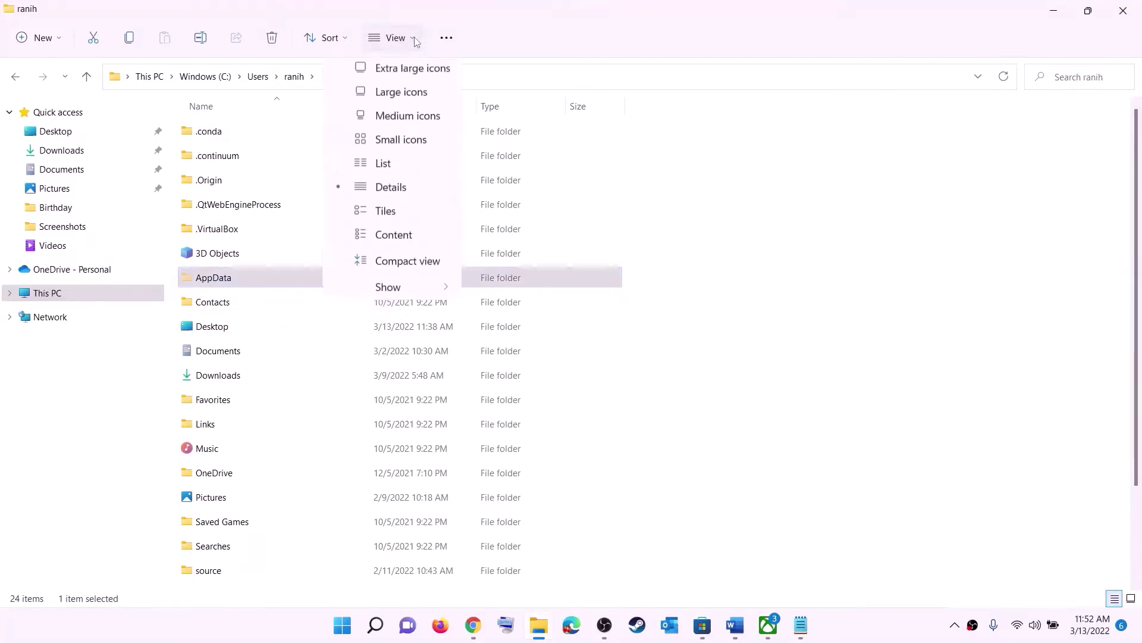
pyautogui.moveTo(395, 292)
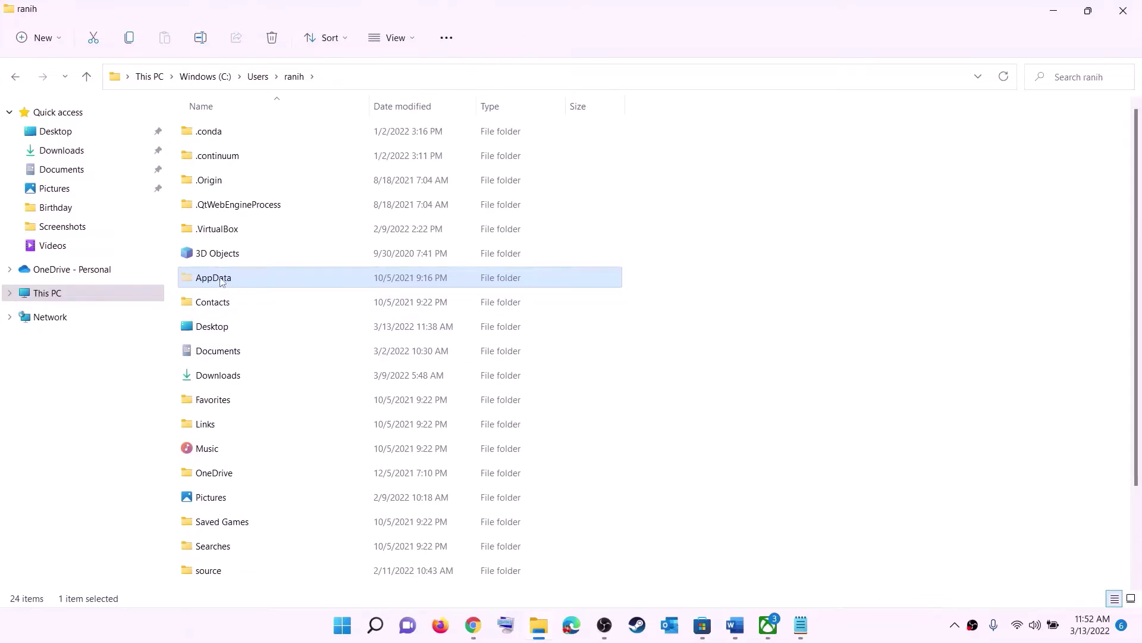
pyautogui.press('F2')
pyautogui.click(276, 280)
pyautogui.doubleClick(260, 282)
# Open Local and jump to the Packages folder, cancelling an accidental rename
pyautogui.click(231, 132)
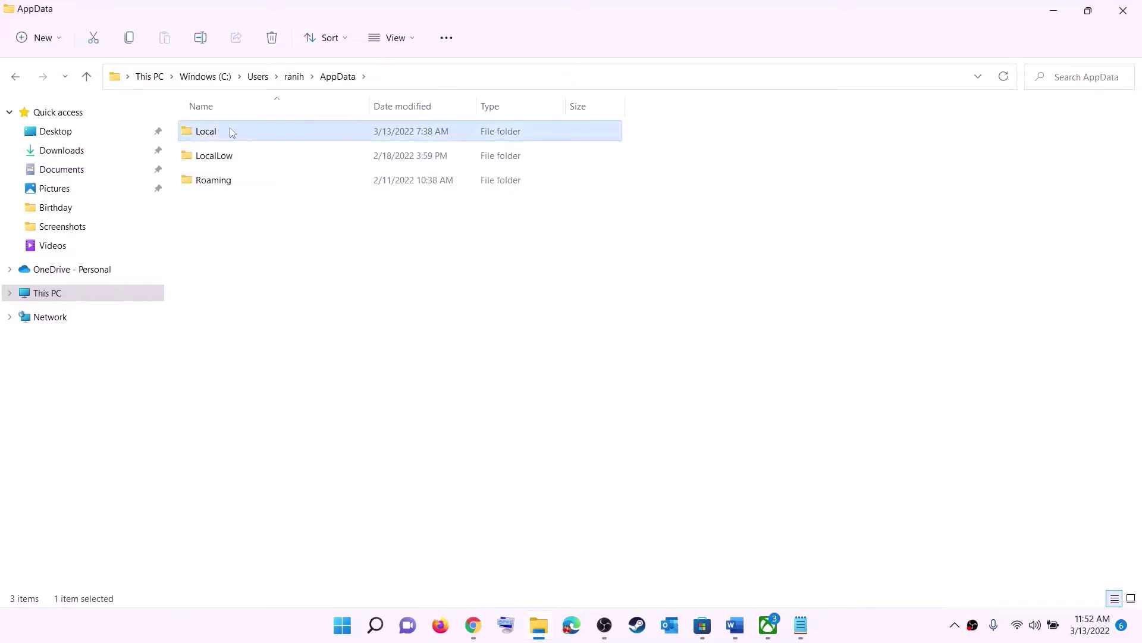
pyautogui.doubleClick(231, 132)
pyautogui.click(260, 285)
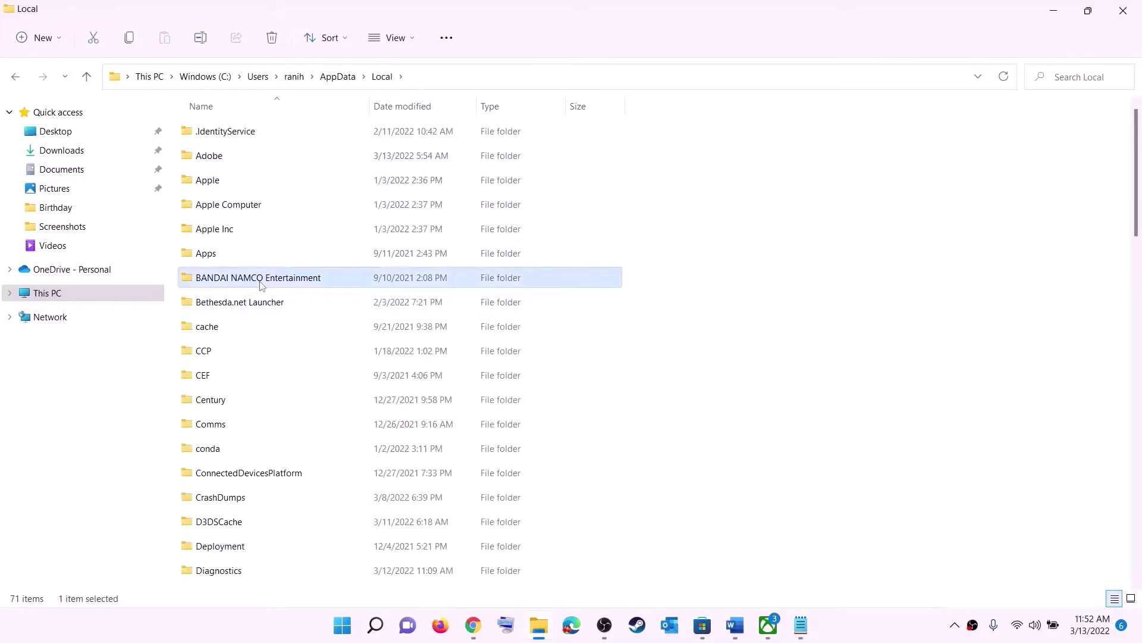
pyautogui.press('p')
pyautogui.press('F2')
pyautogui.click(266, 123)
pyautogui.doubleClick(265, 126)
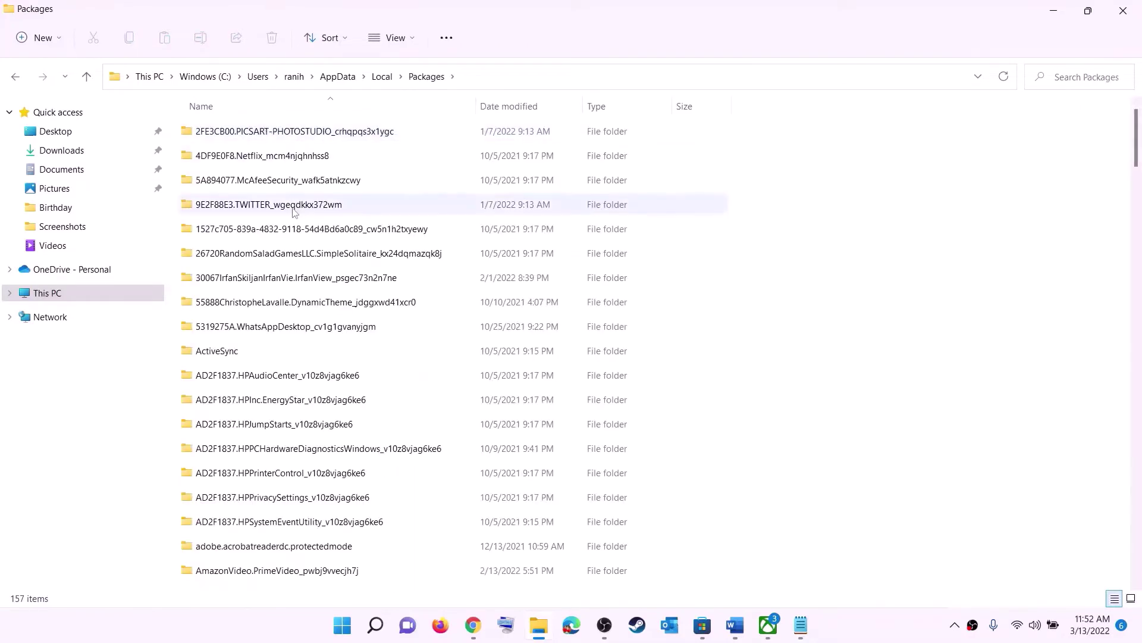
# Scroll to Microsoft.WindowsStore_8wekyb3d8bbwe and open that package folder
pyautogui.scroll(-17, 283, 183)
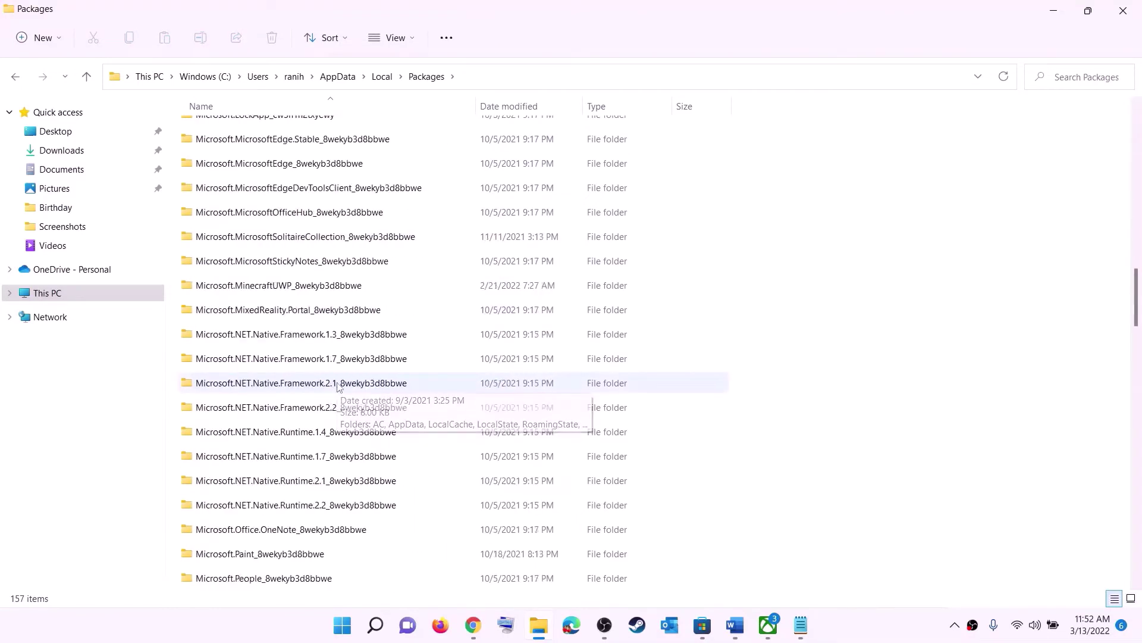
pyautogui.scroll(-13, 337, 386)
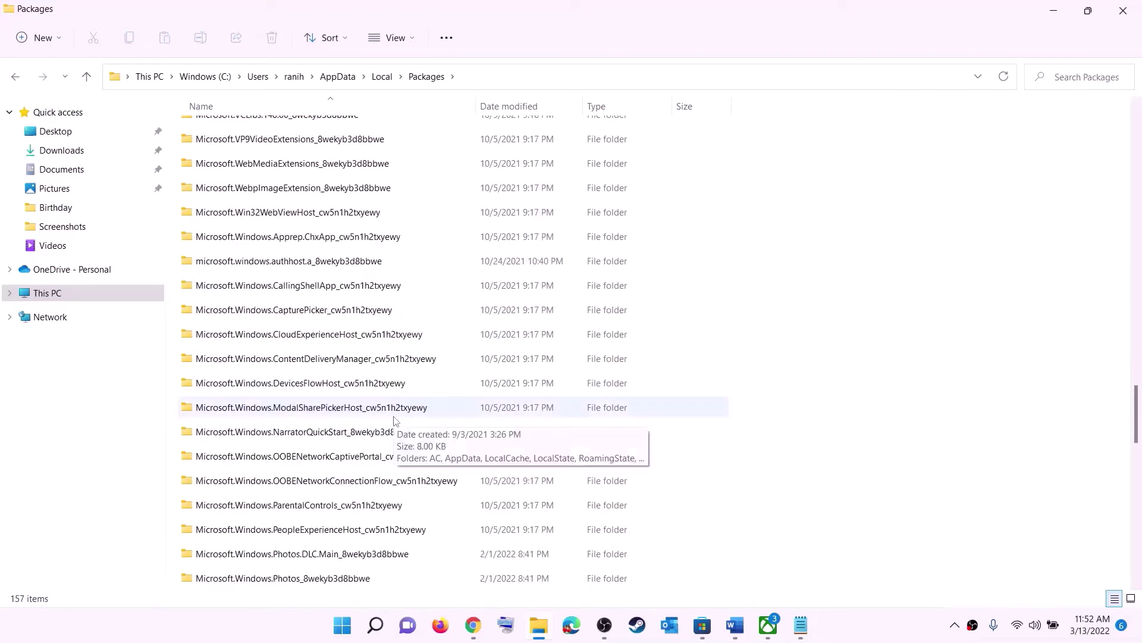
pyautogui.scroll(-6, 394, 417)
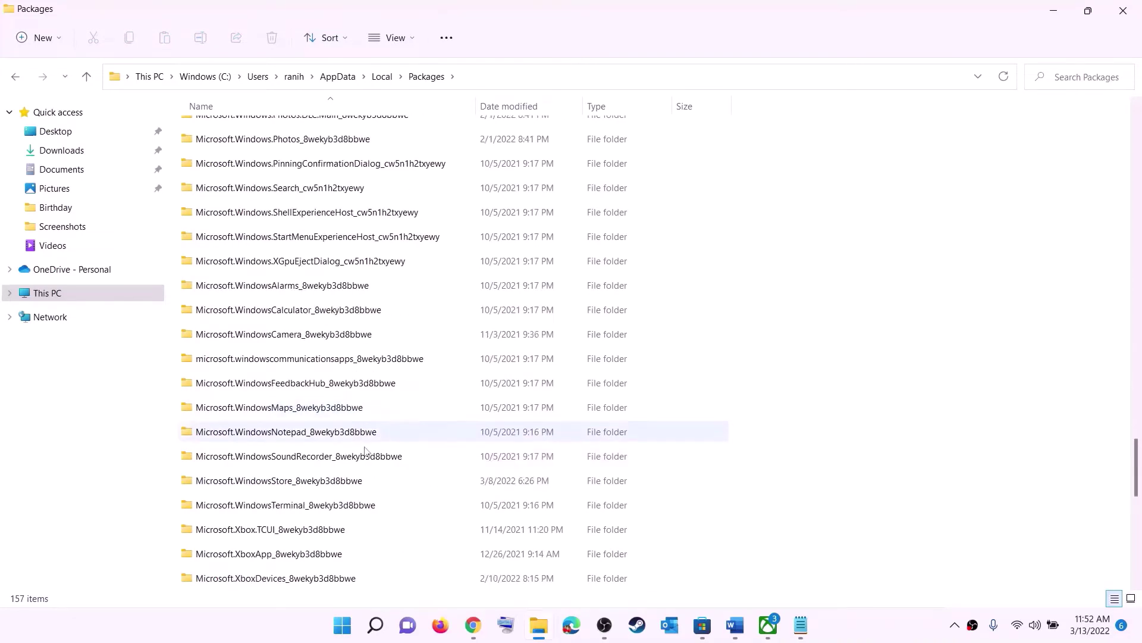
pyautogui.click(258, 483)
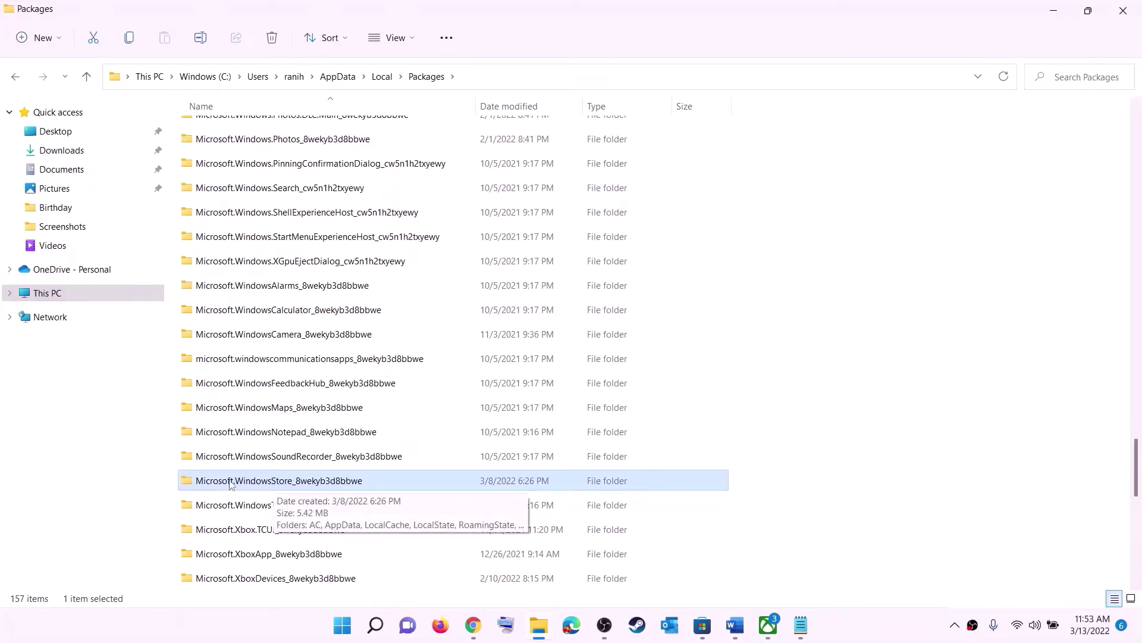
pyautogui.click(321, 486)
pyautogui.click(417, 481)
pyautogui.click(360, 481)
pyautogui.doubleClick(402, 487)
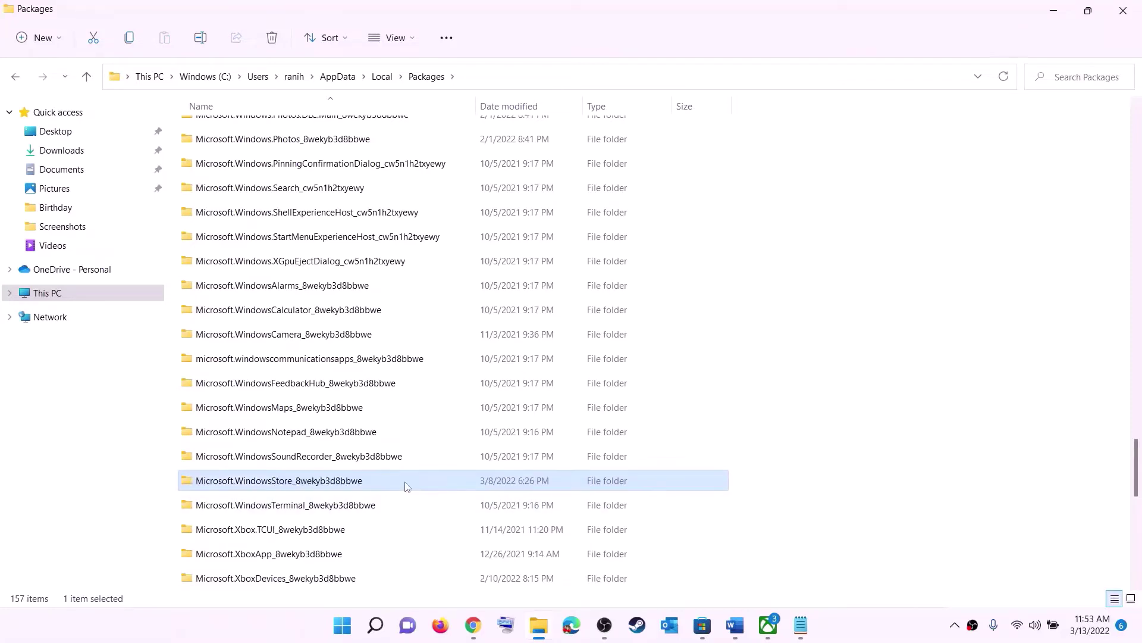
# Delete the LocalCache folder inside the Store package folder
pyautogui.click(232, 183)
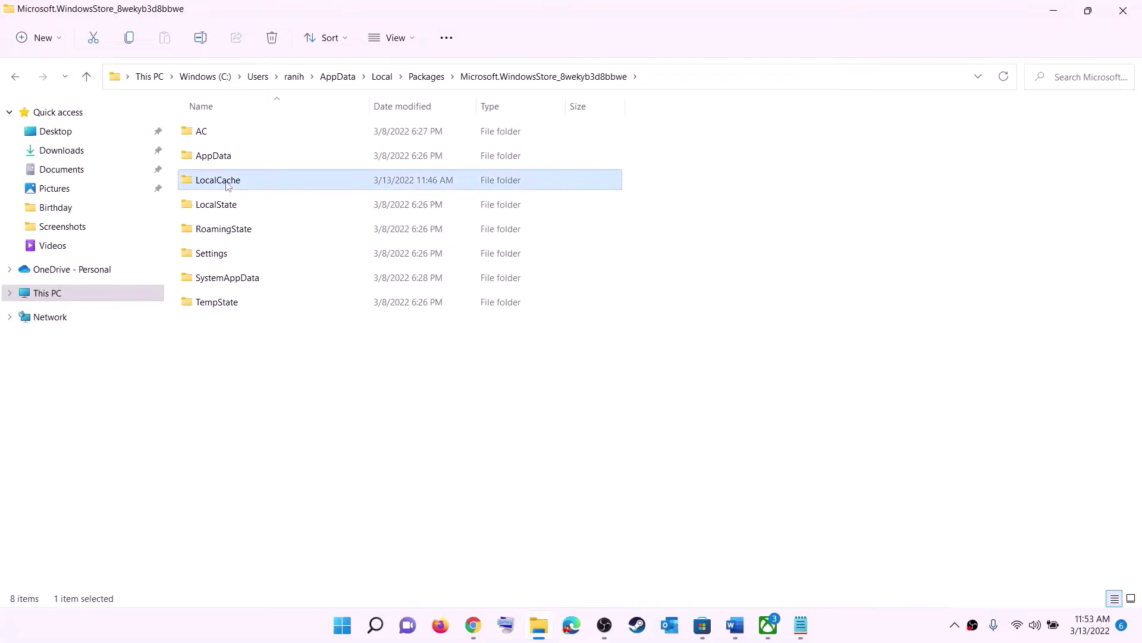
pyautogui.rightClick(244, 185)
pyautogui.click(336, 200)
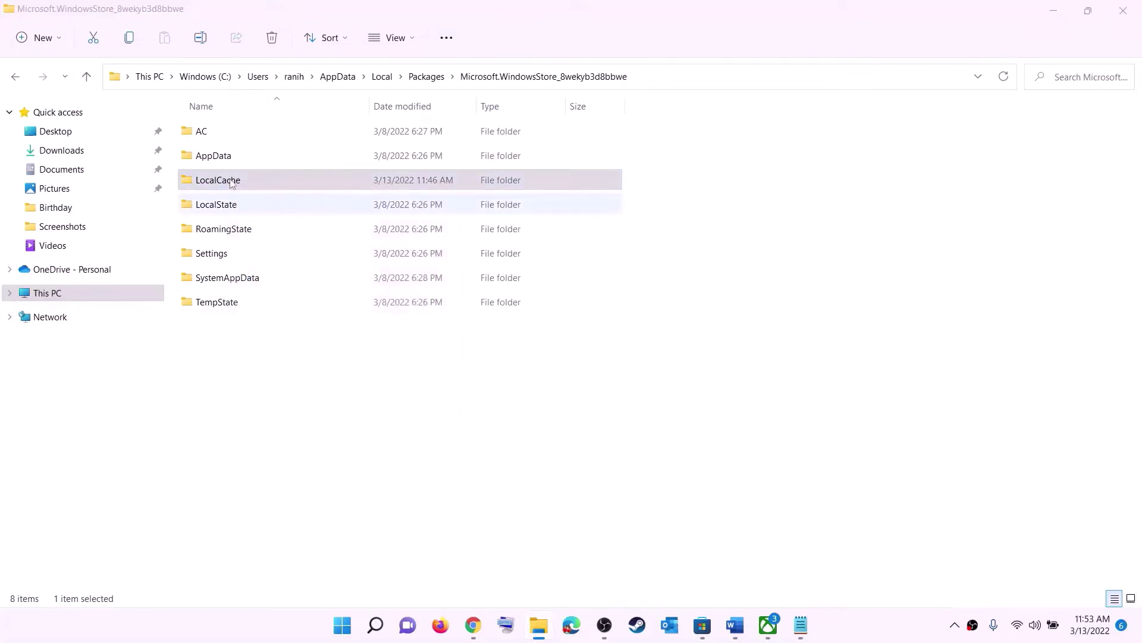
pyautogui.press('super')
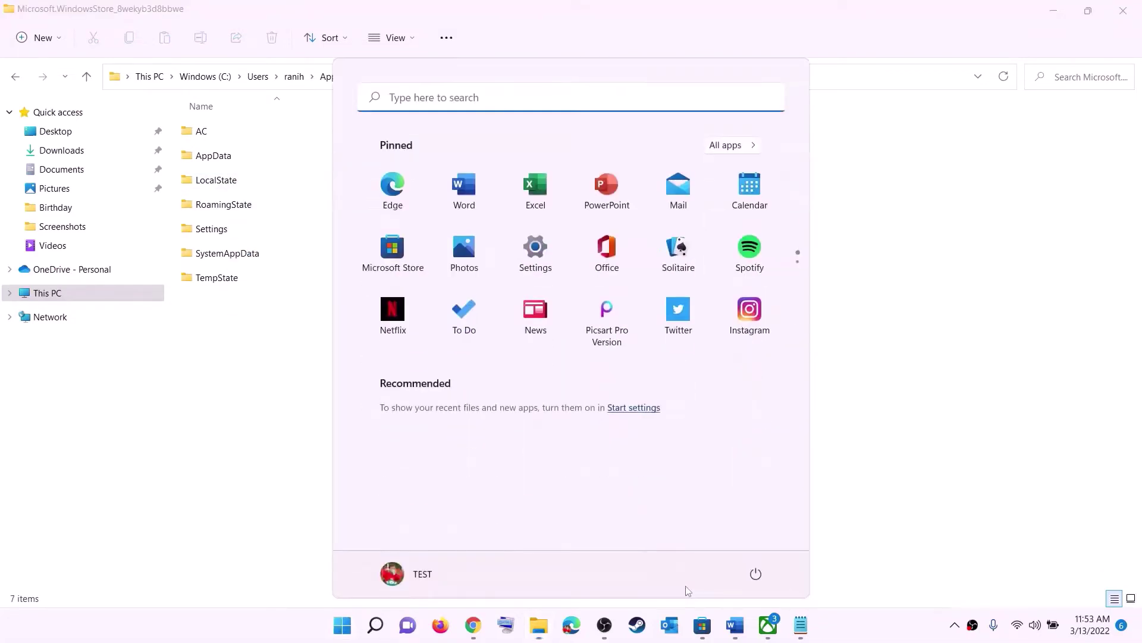
# Dismiss the power options and highlight the Step 5 repair/reset instruction in the Word guide
pyautogui.click(756, 573)
pyautogui.press('Escape')
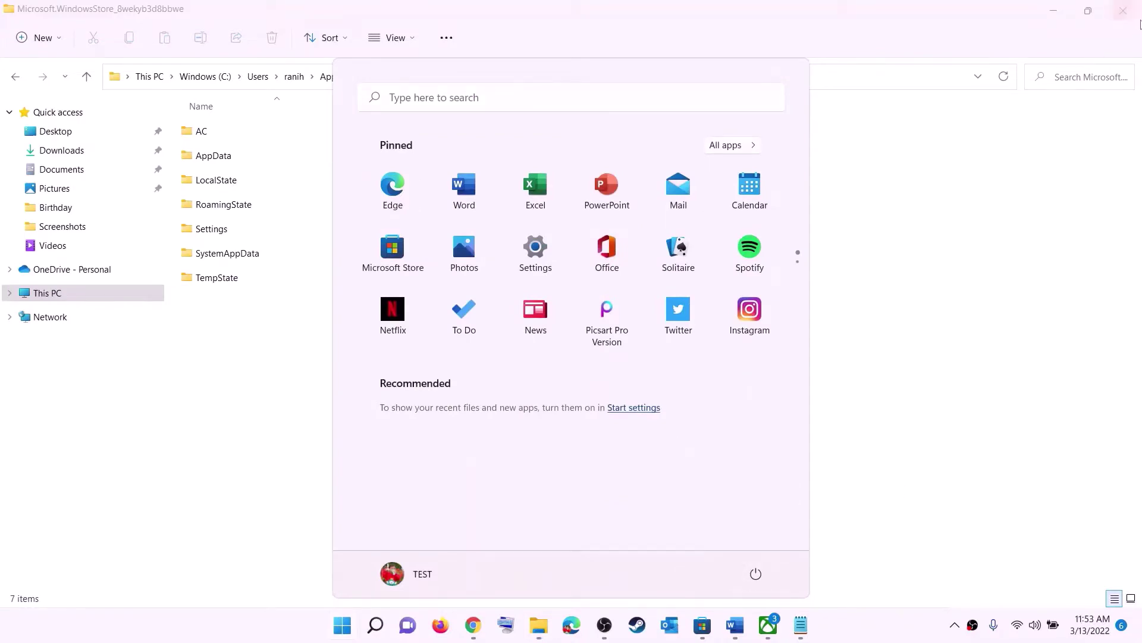
pyautogui.press('Escape')
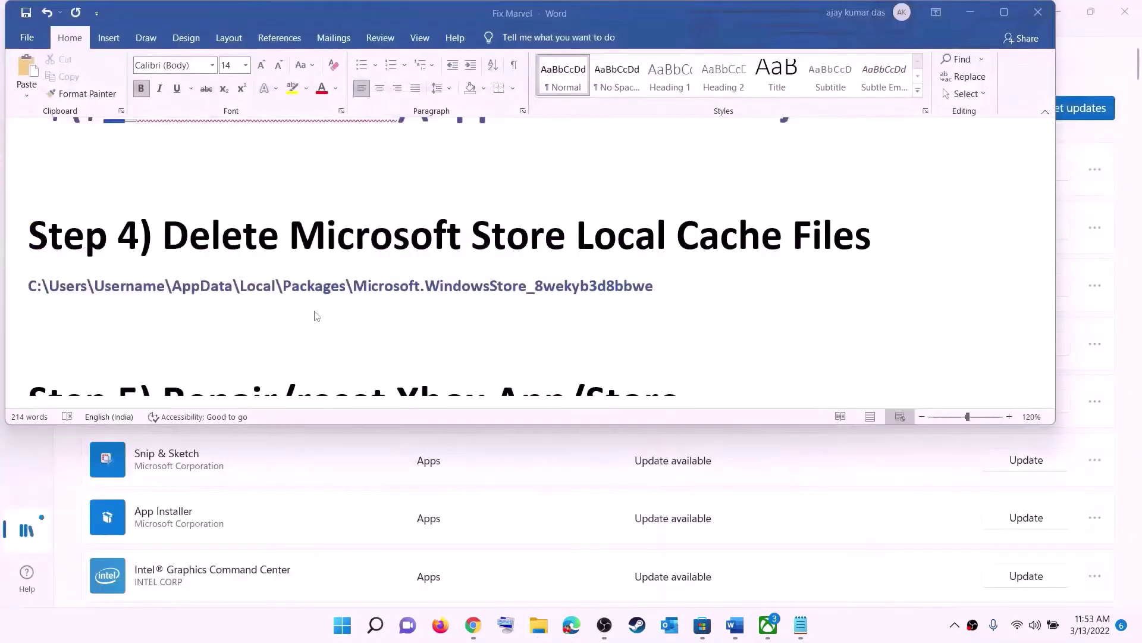
pyautogui.scroll(-3, 357, 298)
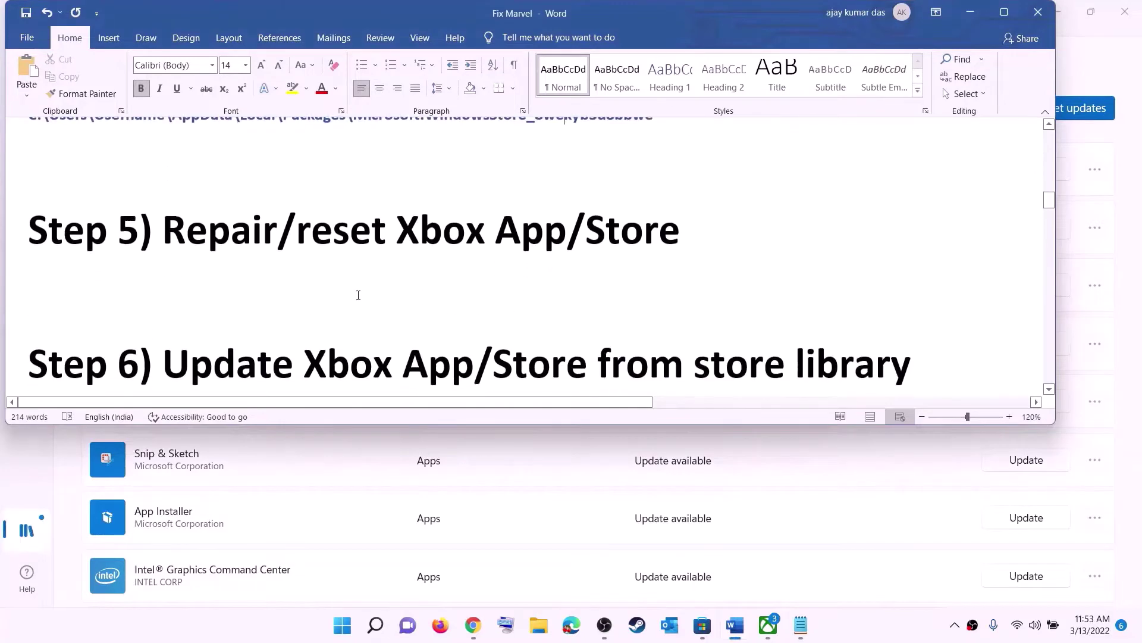
pyautogui.scroll(2, 357, 298)
pyautogui.moveTo(278, 321); pyautogui.dragTo(706, 321)
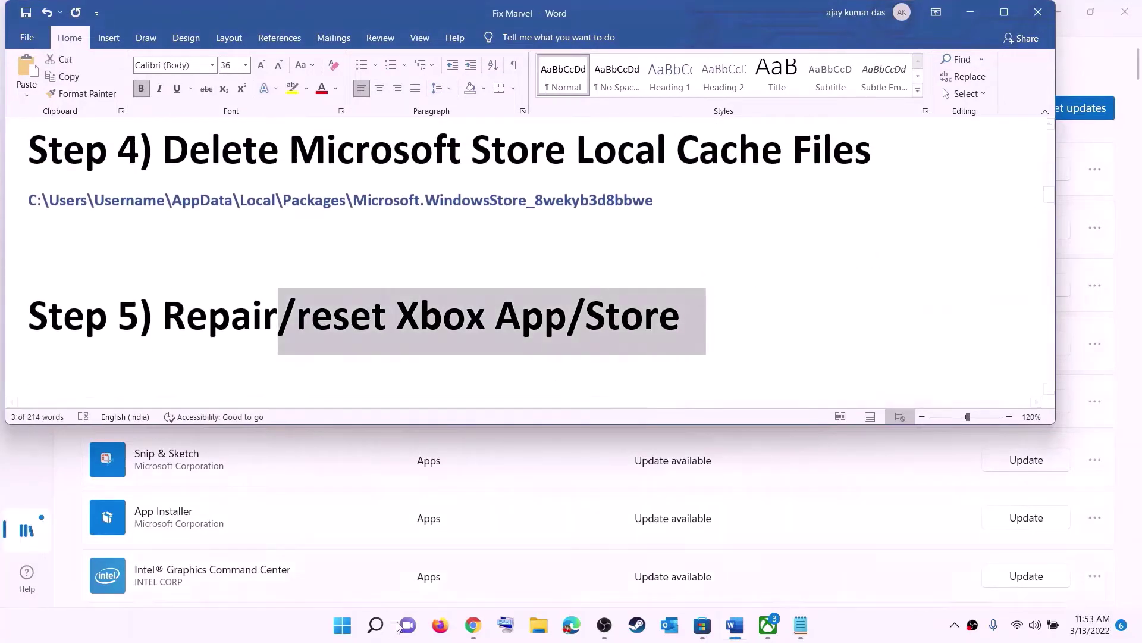
# Search Start for xbox and open the Xbox app's App settings page
pyautogui.click(341, 626)
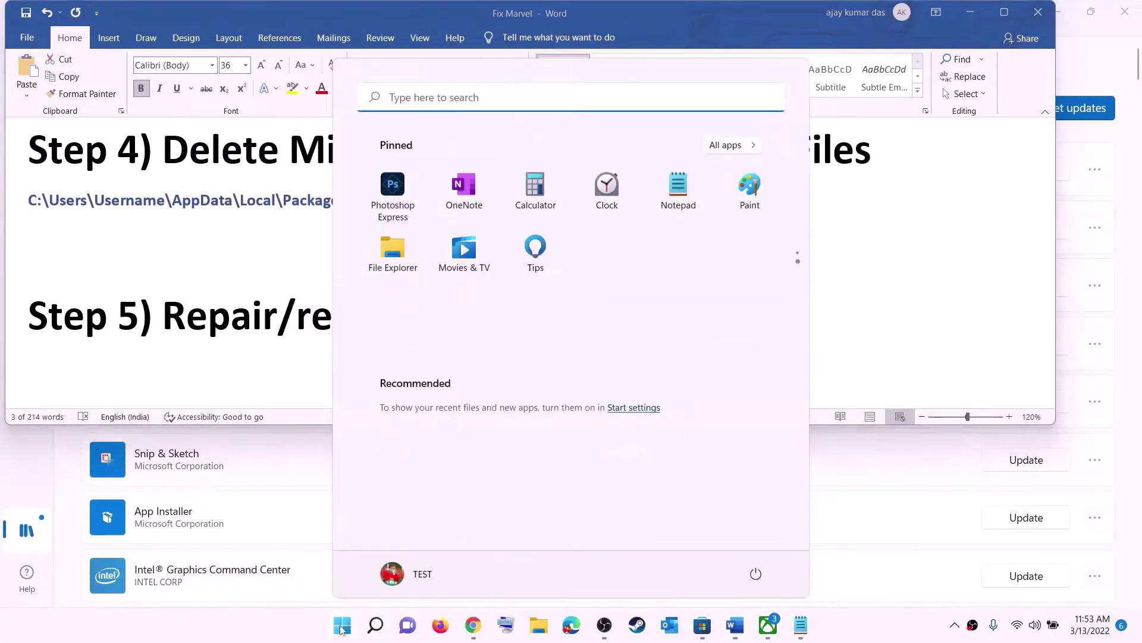
pyautogui.write('xbox')
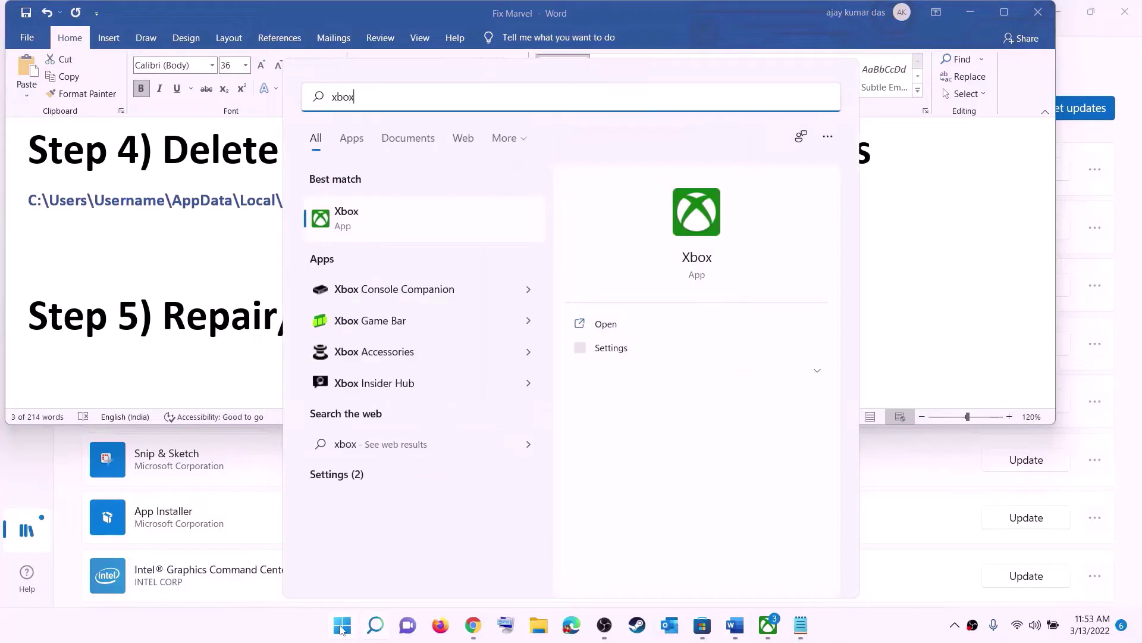
pyautogui.rightClick(359, 221)
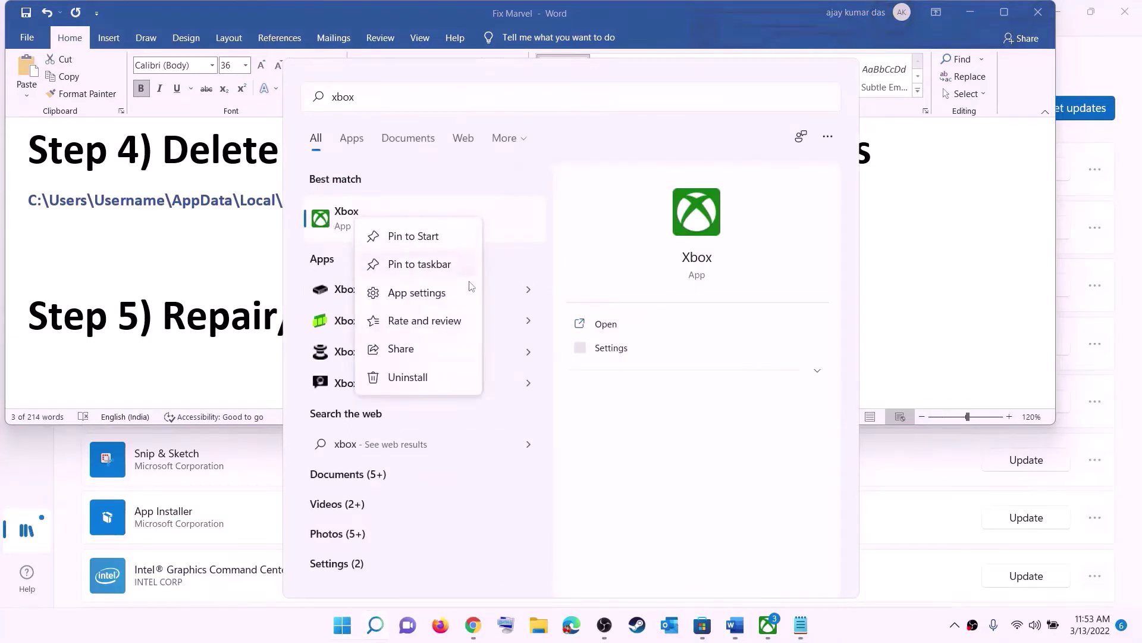
pyautogui.click(420, 295)
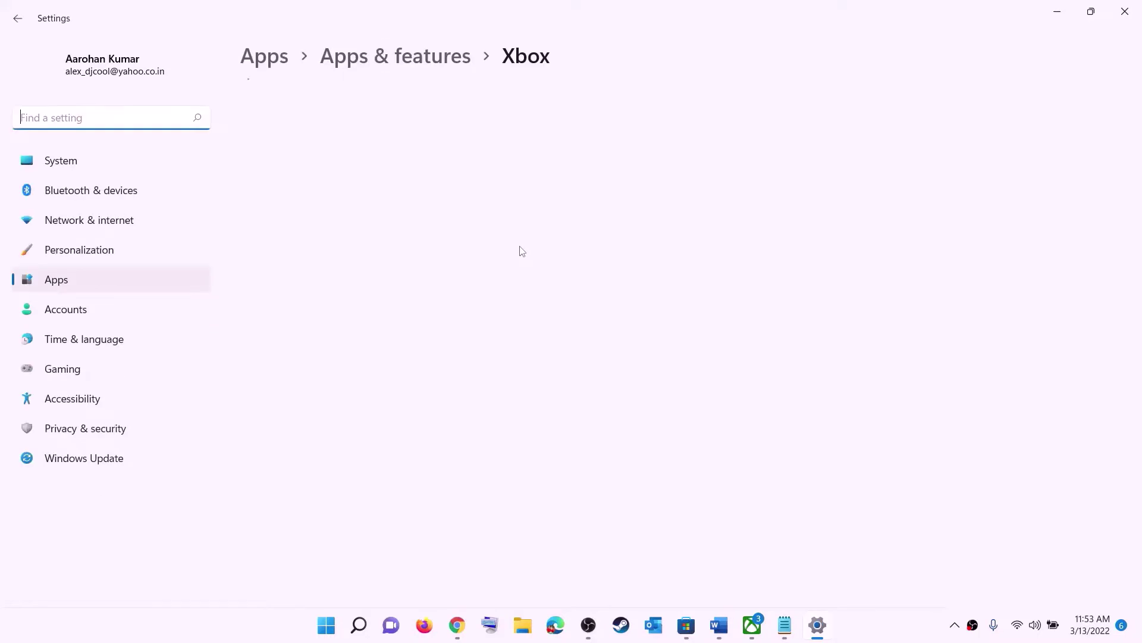
# Repair the Xbox app, then reset it and confirm deleting its app data
pyautogui.scroll(-10, 434, 398)
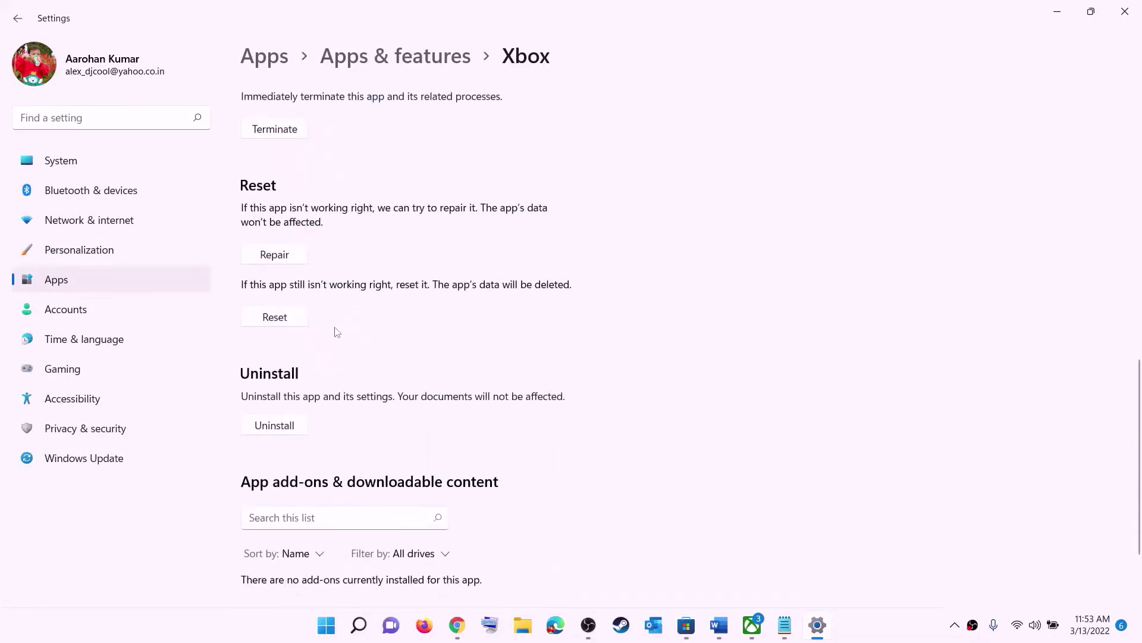
pyautogui.click(274, 256)
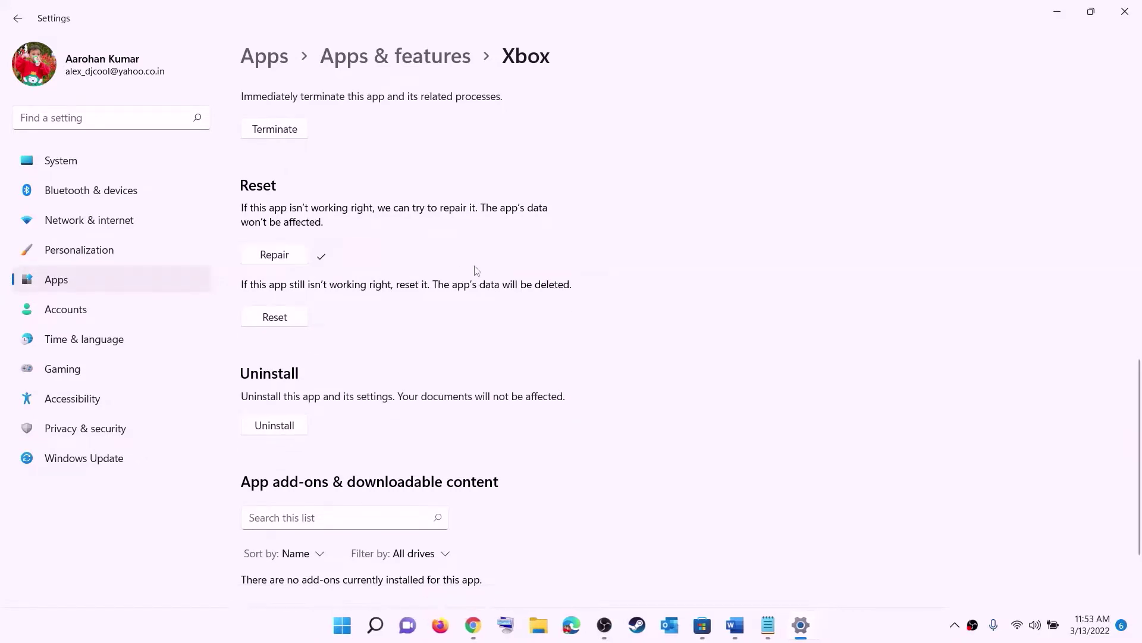
pyautogui.click(279, 326)
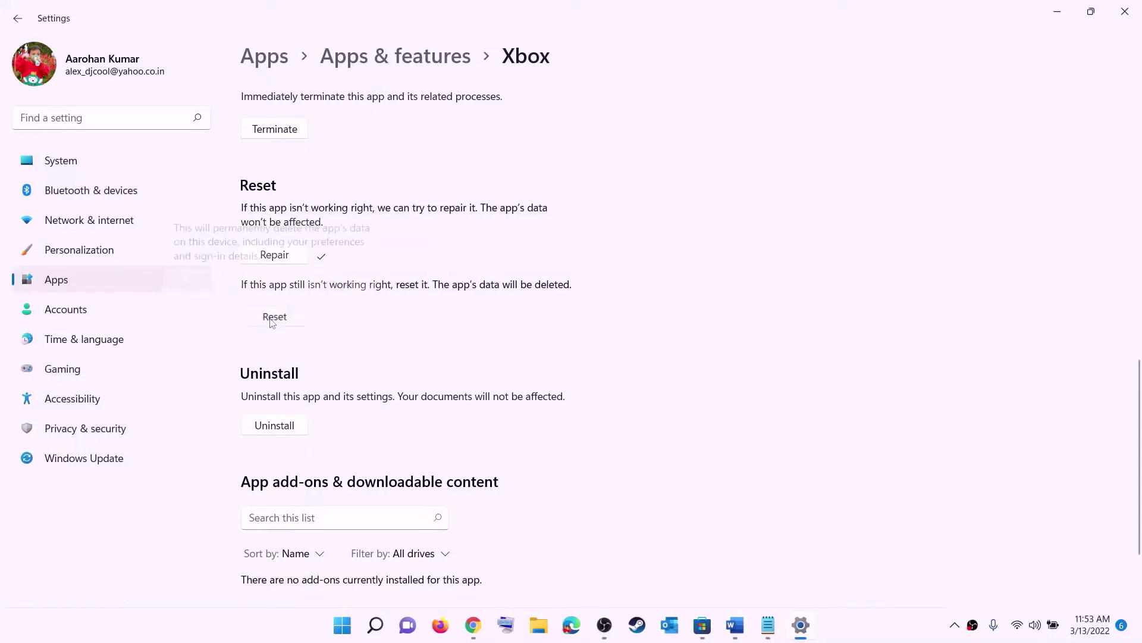
pyautogui.click(341, 279)
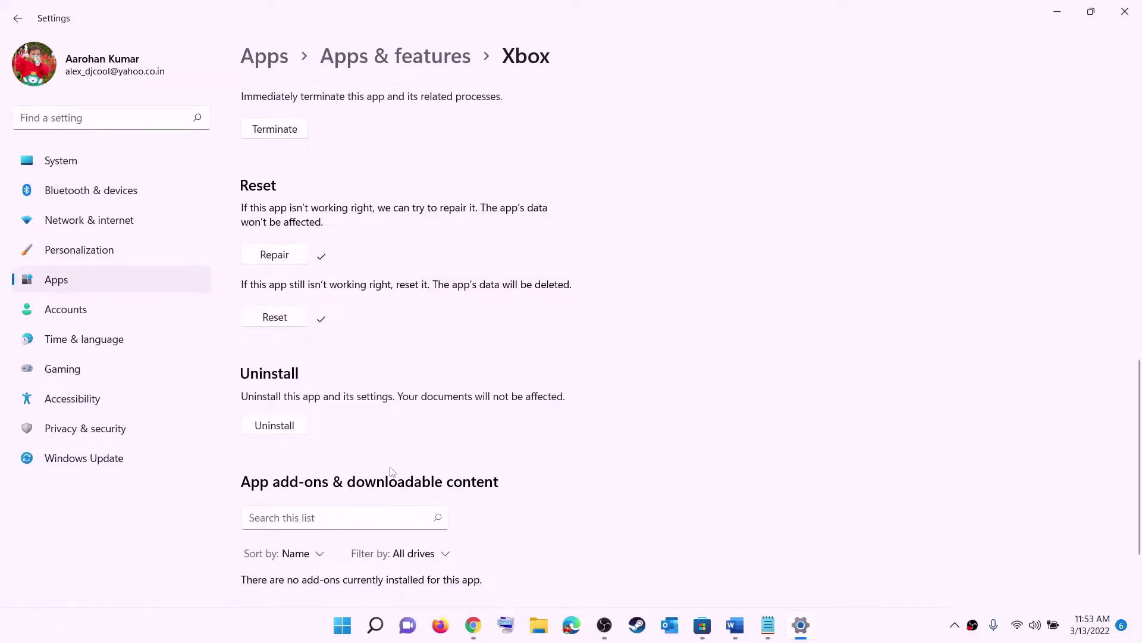
# Open Microsoft Store's App settings page from a Start search for store
pyautogui.click(341, 628)
pyautogui.write('store')
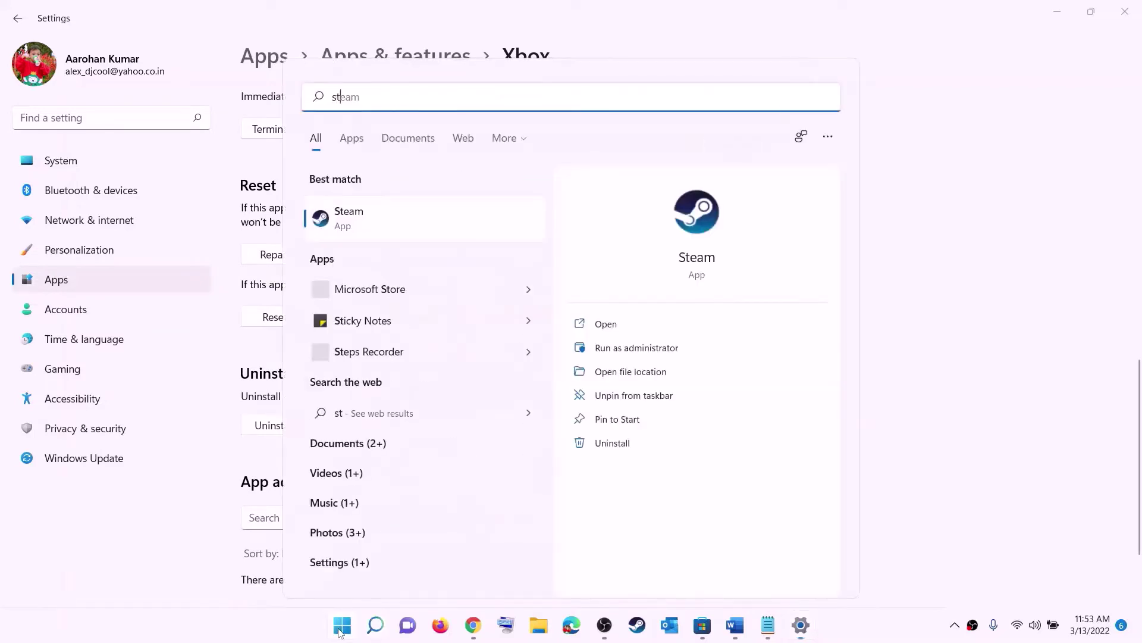
pyautogui.rightClick(368, 230)
pyautogui.click(442, 309)
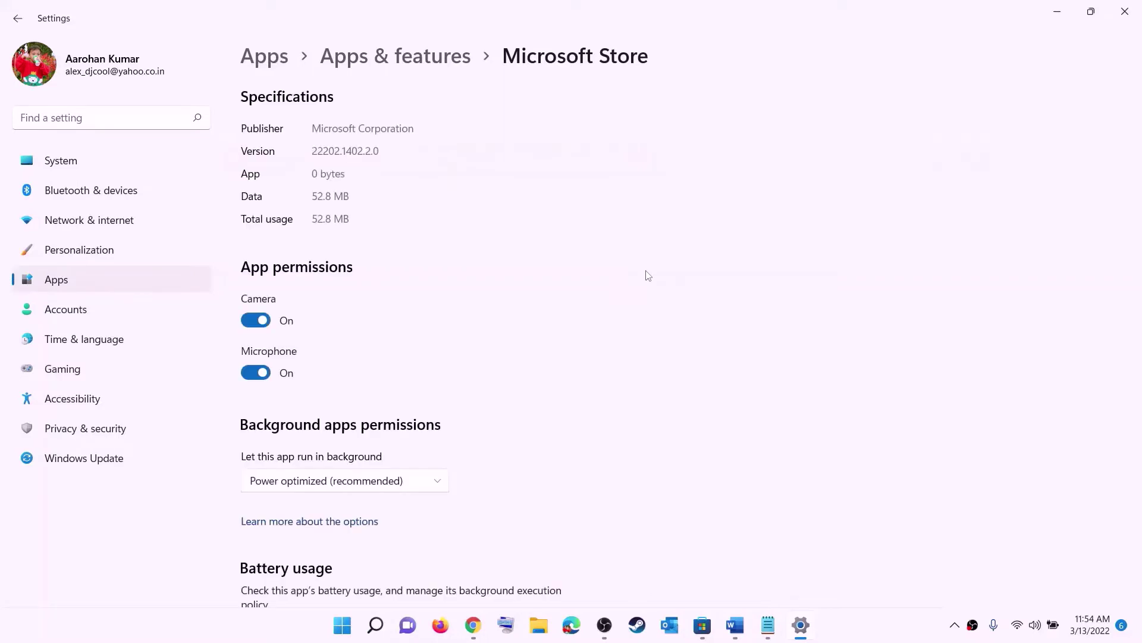
# Repair and reset Microsoft Store, then bring the Fix Marvel notes back
pyautogui.scroll(-10, 357, 438)
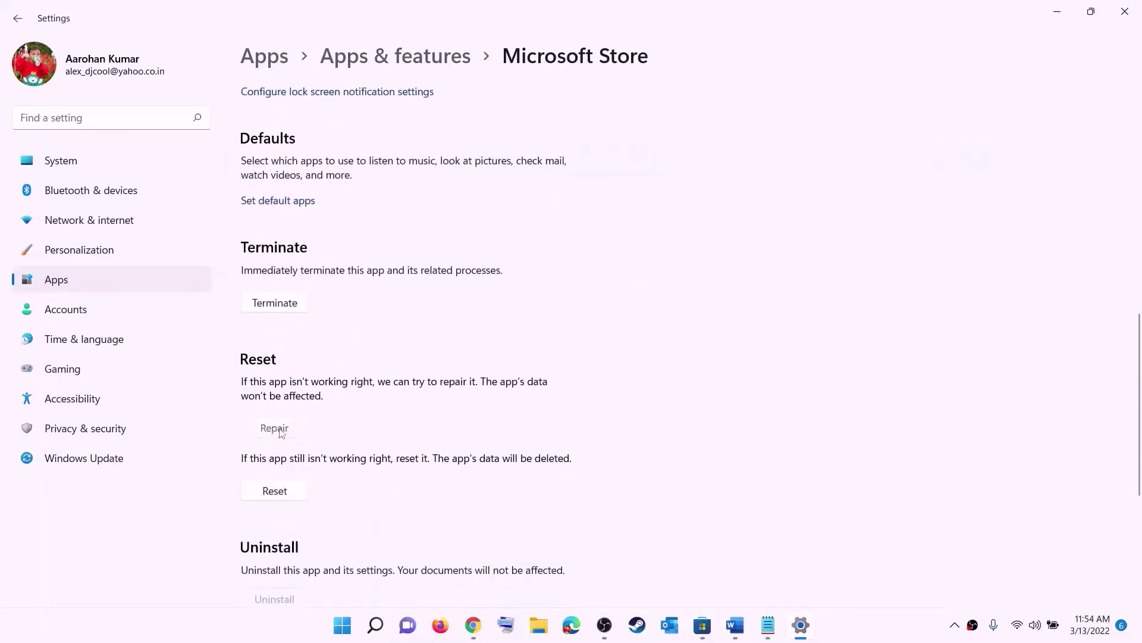
pyautogui.click(280, 431)
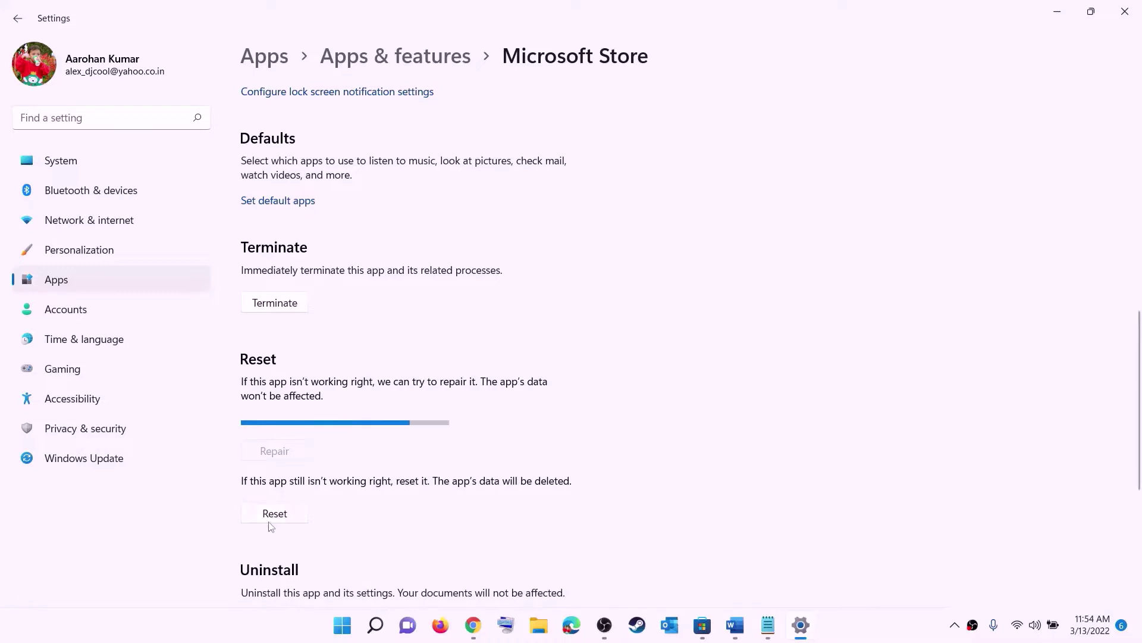
pyautogui.click(284, 516)
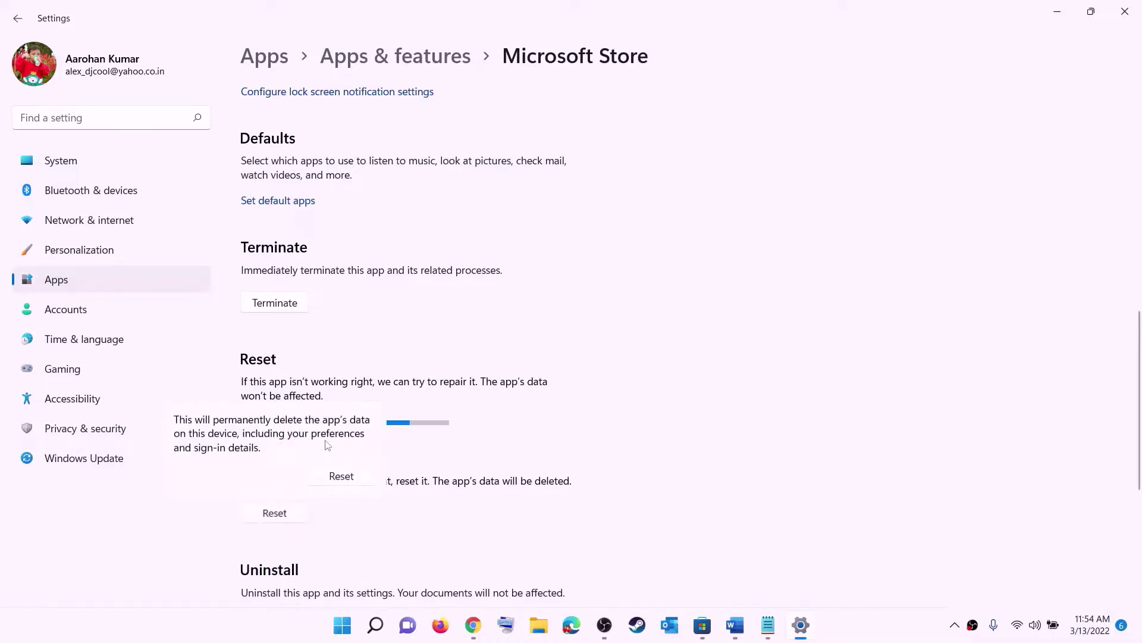
pyautogui.click(339, 476)
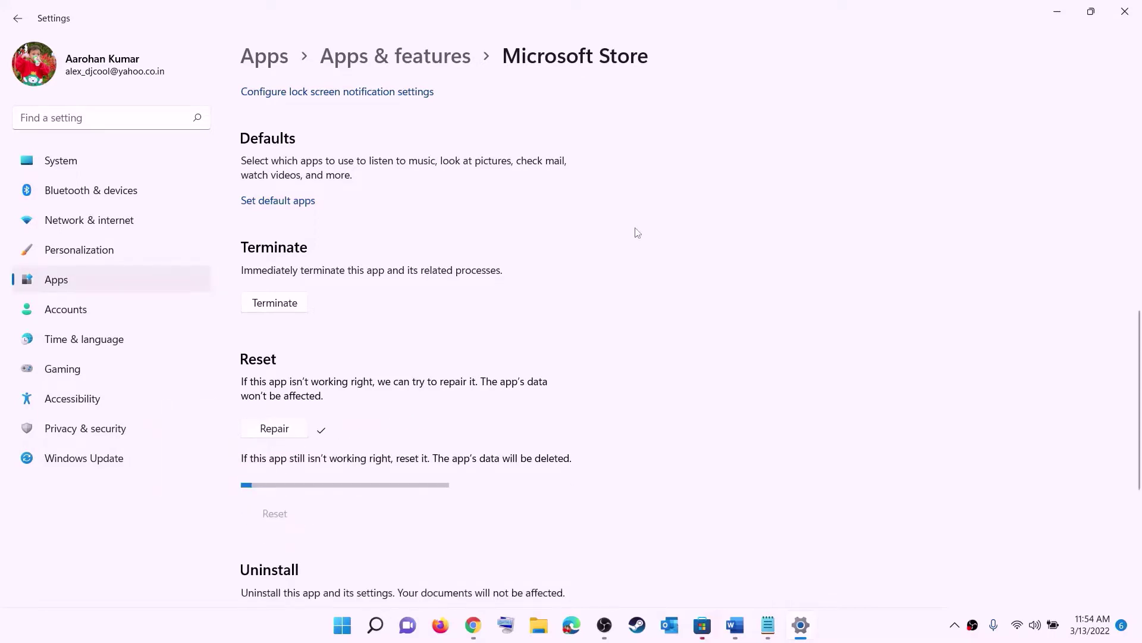
pyautogui.click(736, 625)
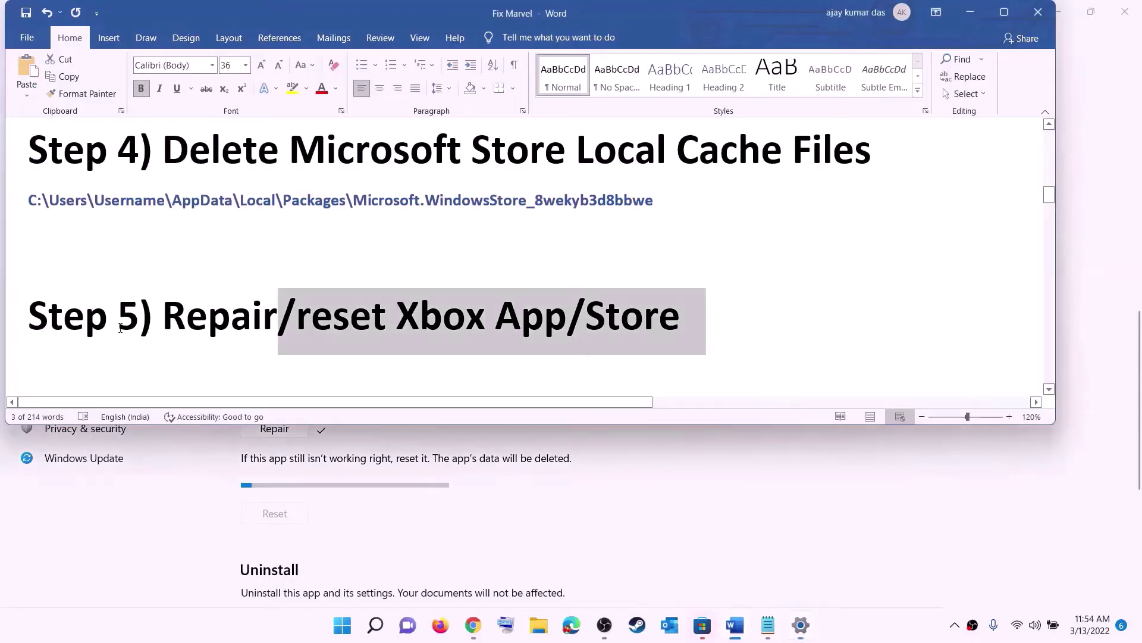
# Highlight the Step 6 update instruction and launch Microsoft Store from a search for store
pyautogui.scroll(-3, 153, 324)
pyautogui.moveTo(158, 321); pyautogui.dragTo(907, 308)
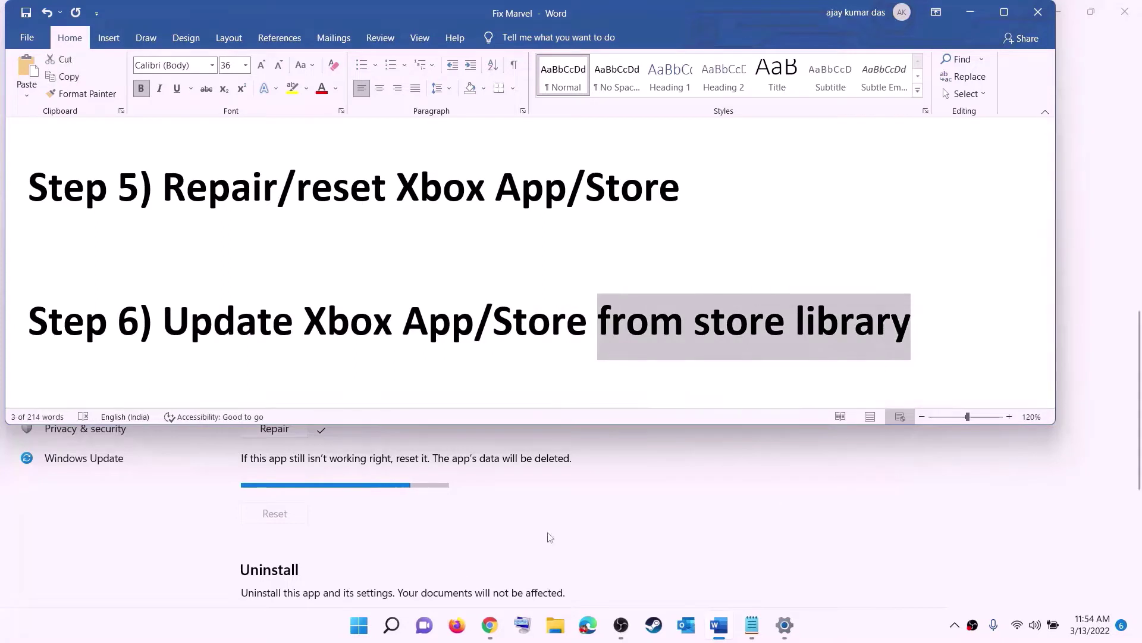
pyautogui.click(359, 625)
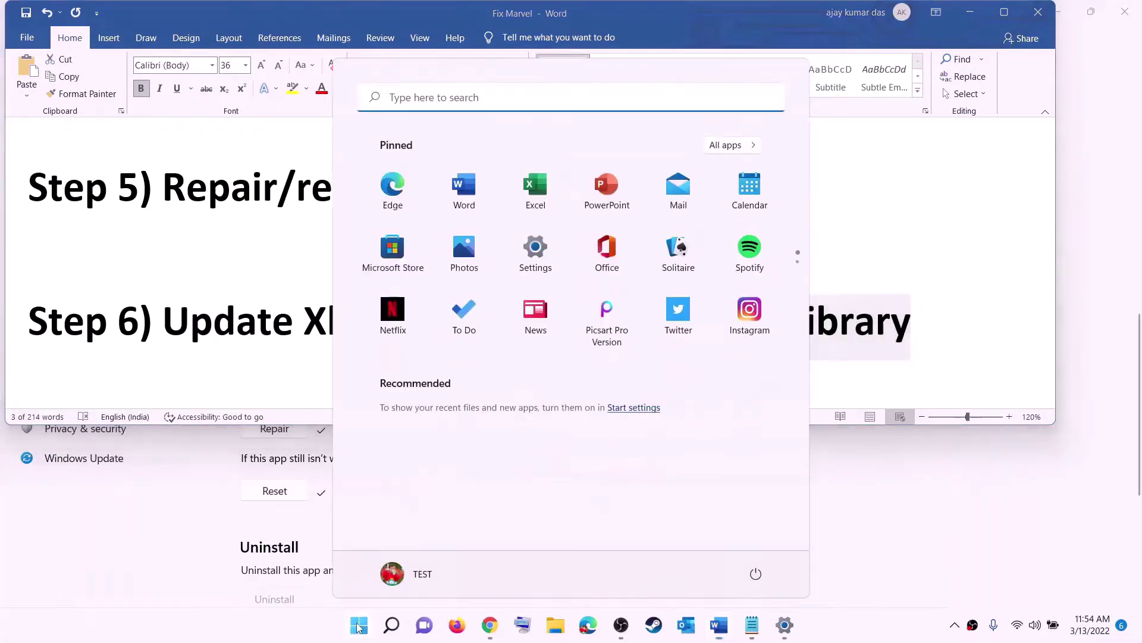
pyautogui.write('store')
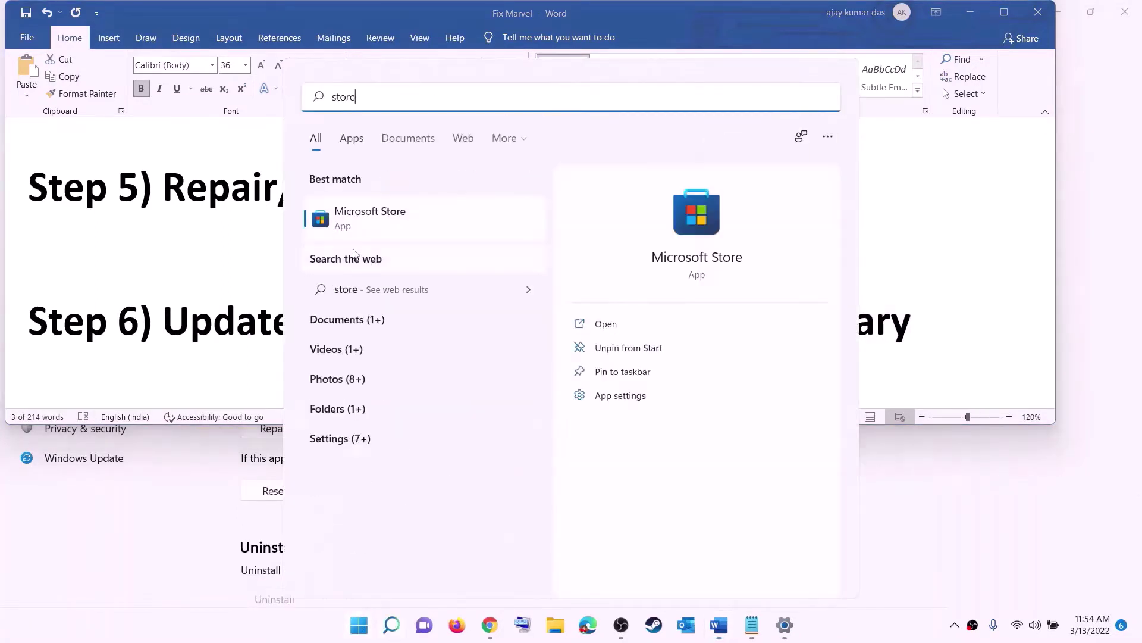
pyautogui.click(344, 222)
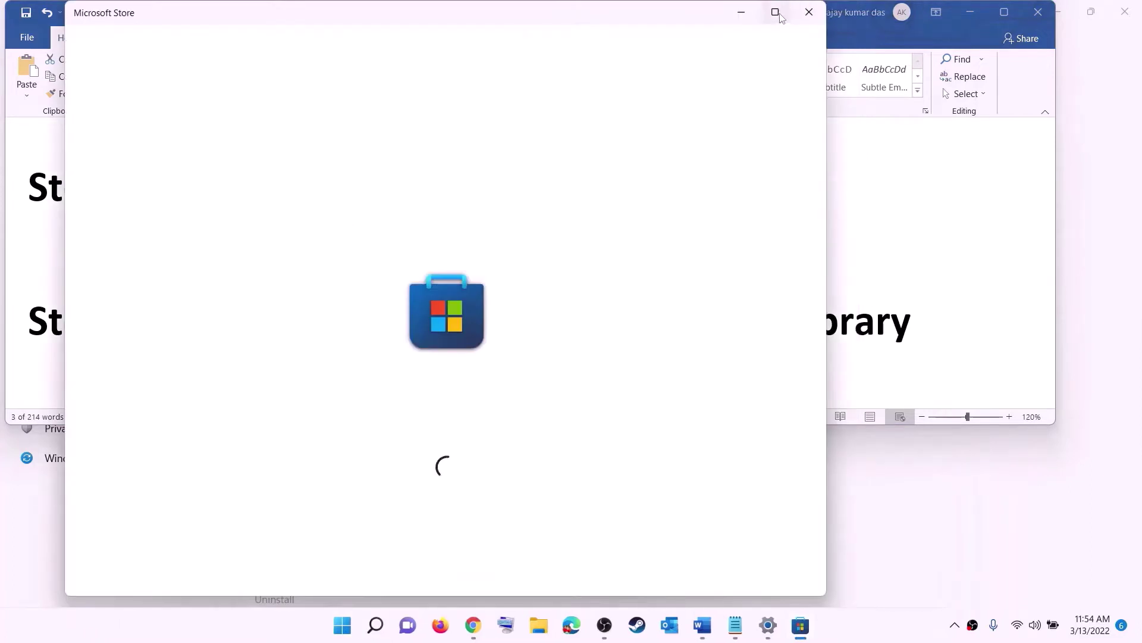
# Maximize Microsoft Store and open its Library of app updates
pyautogui.click(774, 11)
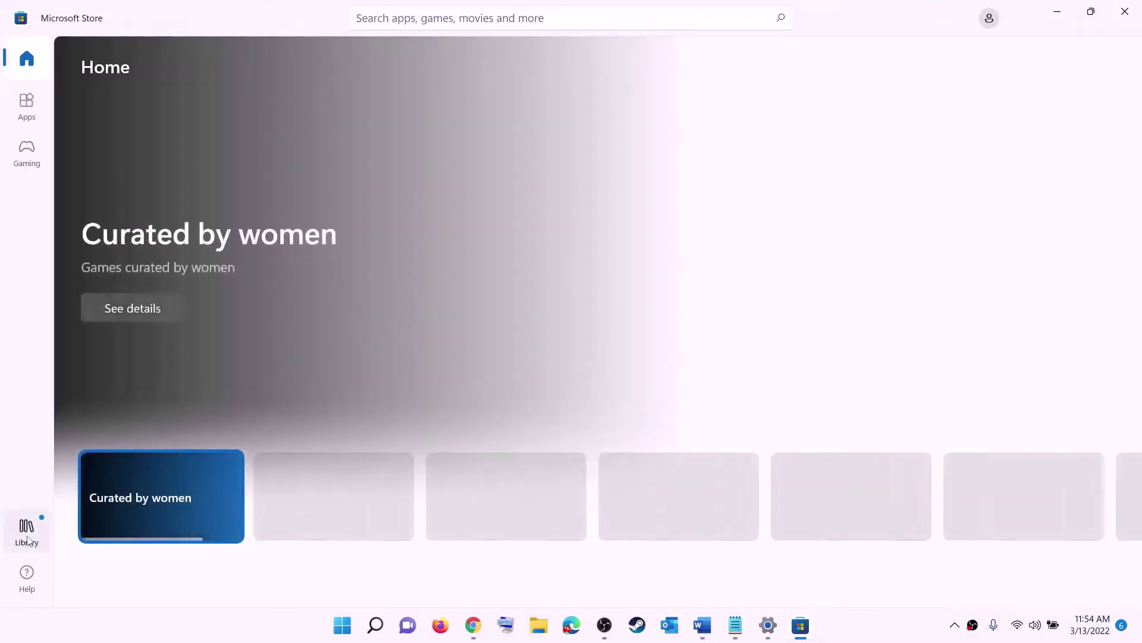
pyautogui.click(27, 541)
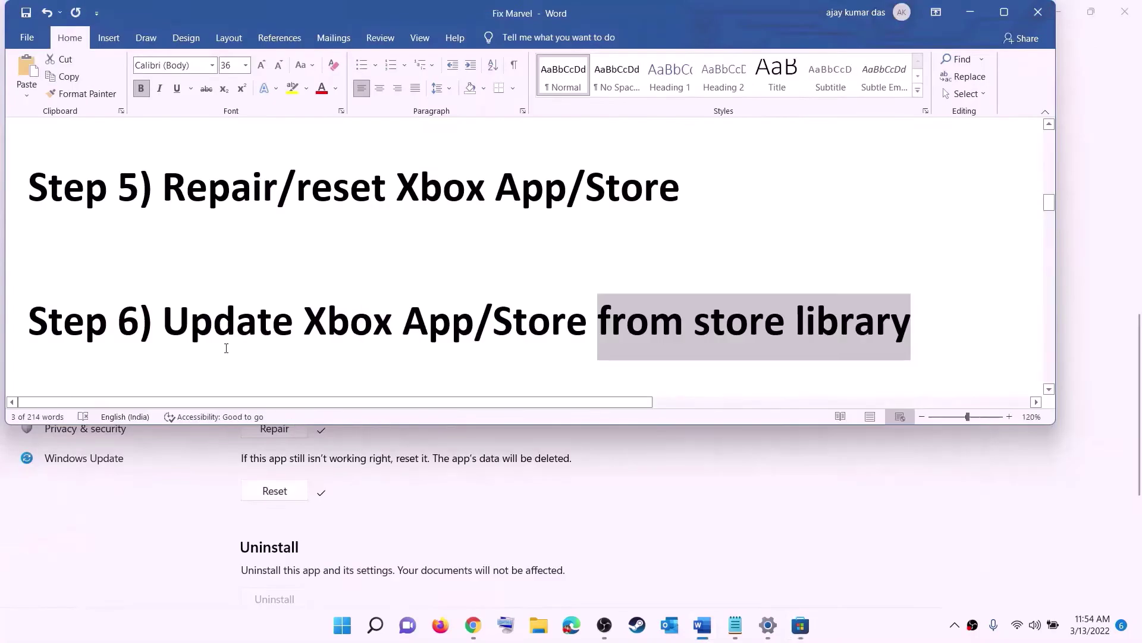
pyautogui.scroll(-2, 227, 342)
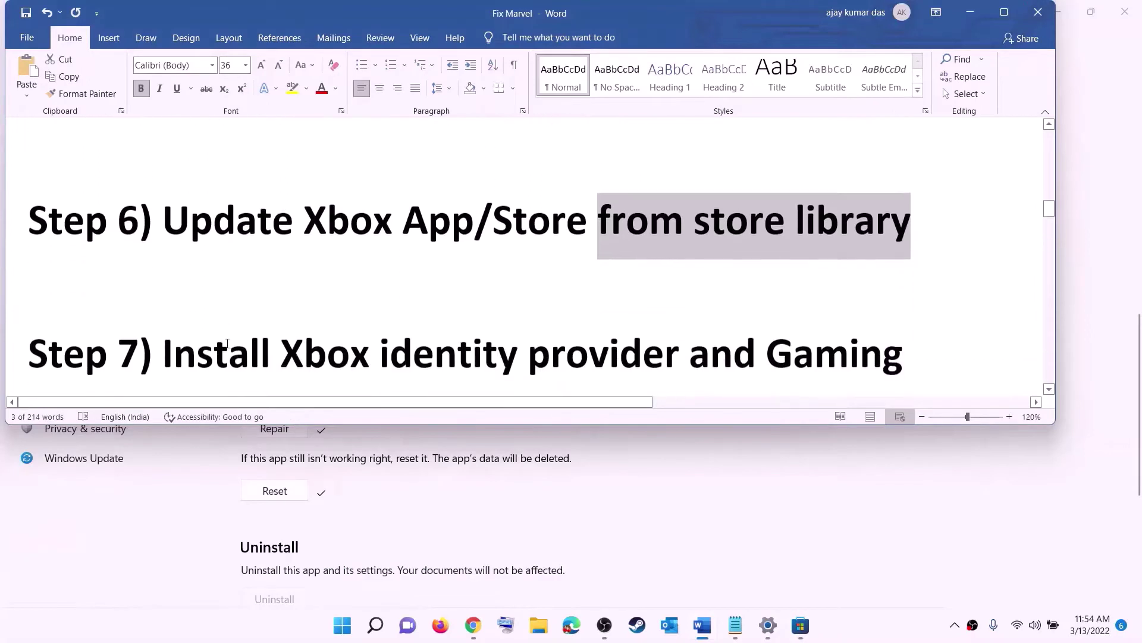
# Open the Xbox Identity Provider link from the Word guide in the browser
pyautogui.scroll(-1, 227, 343)
pyautogui.moveTo(282, 283); pyautogui.dragTo(765, 284)
pyautogui.scroll(-2, 372, 318)
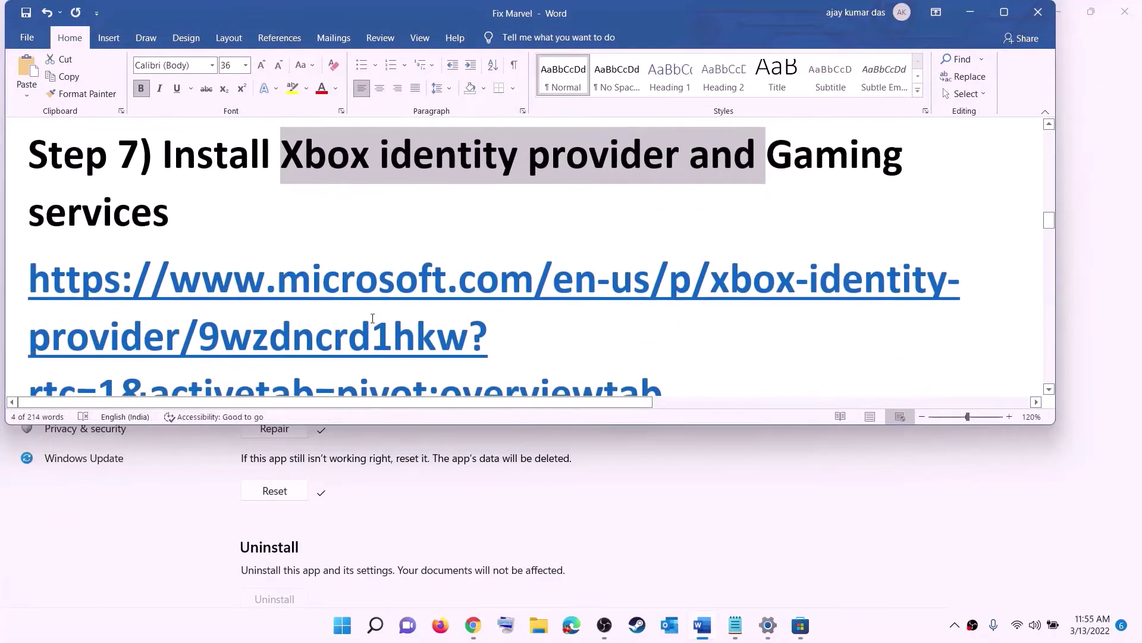
pyautogui.scroll(-1, 372, 318)
pyautogui.tripleClick(193, 241)
pyautogui.rightClick(194, 241)
pyautogui.click(230, 345)
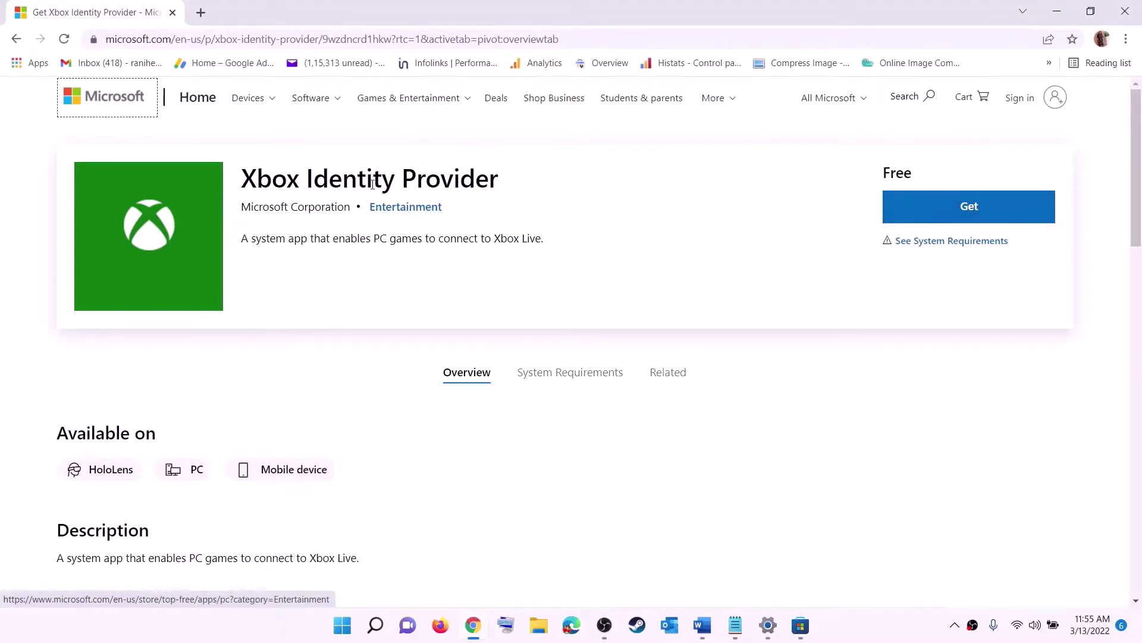
# Get Xbox Identity Provider, opening its page in Microsoft Store, then return to Word
pyautogui.click(965, 208)
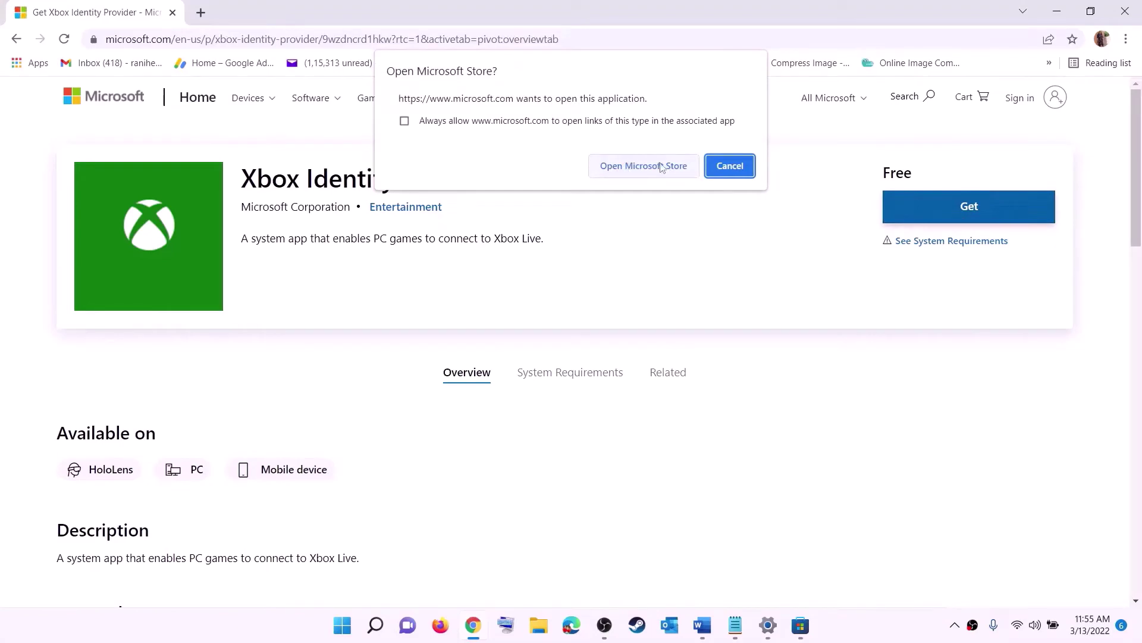
pyautogui.click(637, 170)
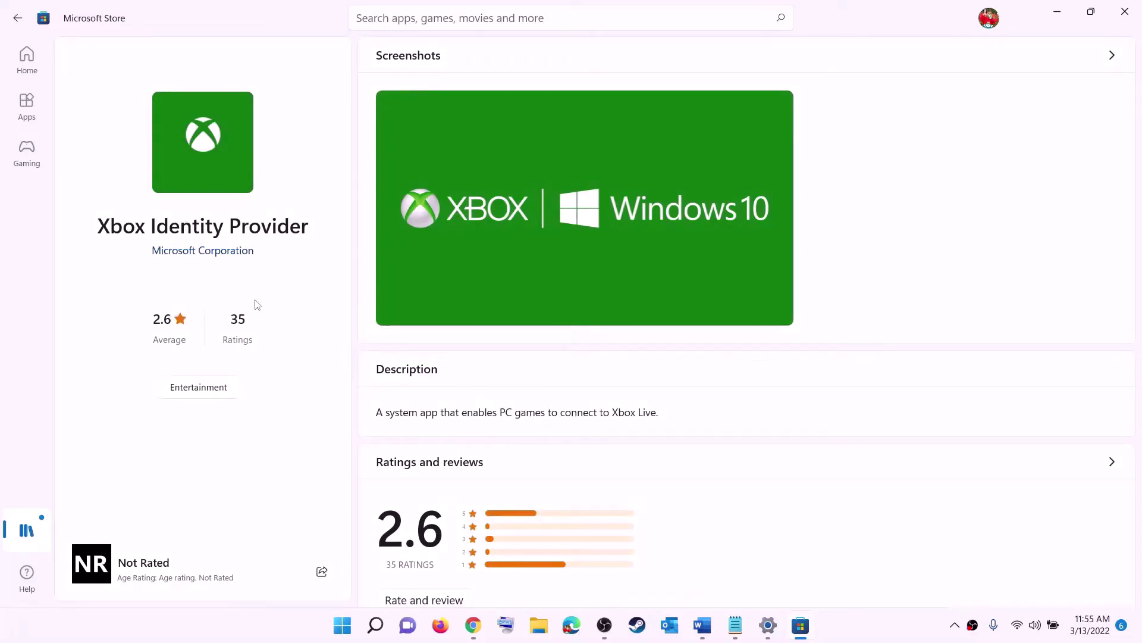
pyautogui.moveTo(96, 237); pyautogui.dragTo(313, 235)
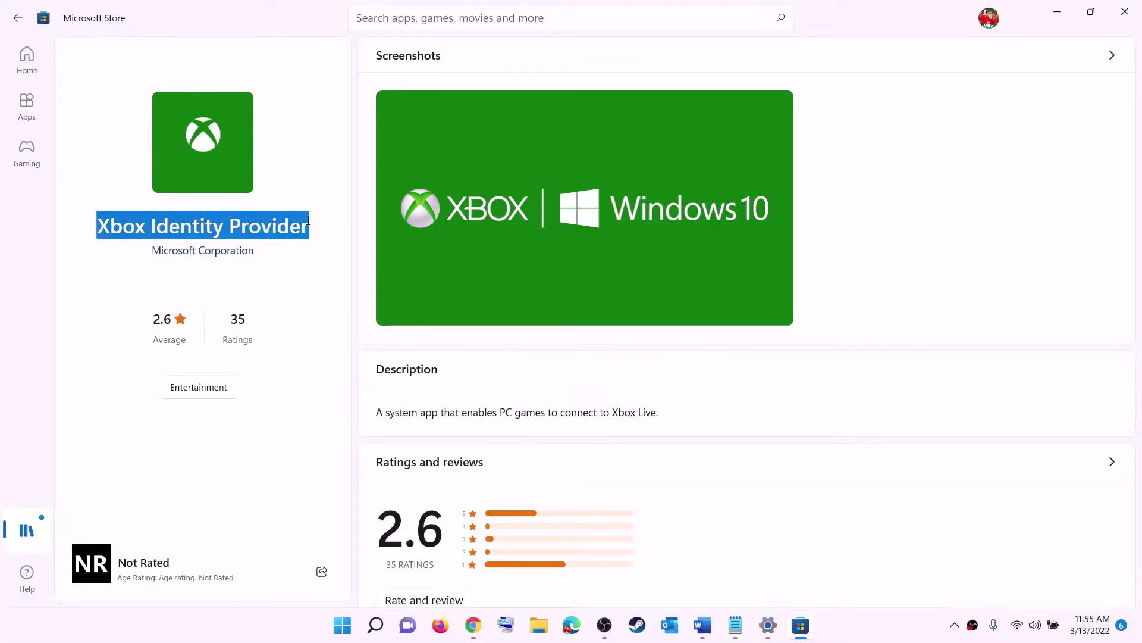
pyautogui.click(191, 291)
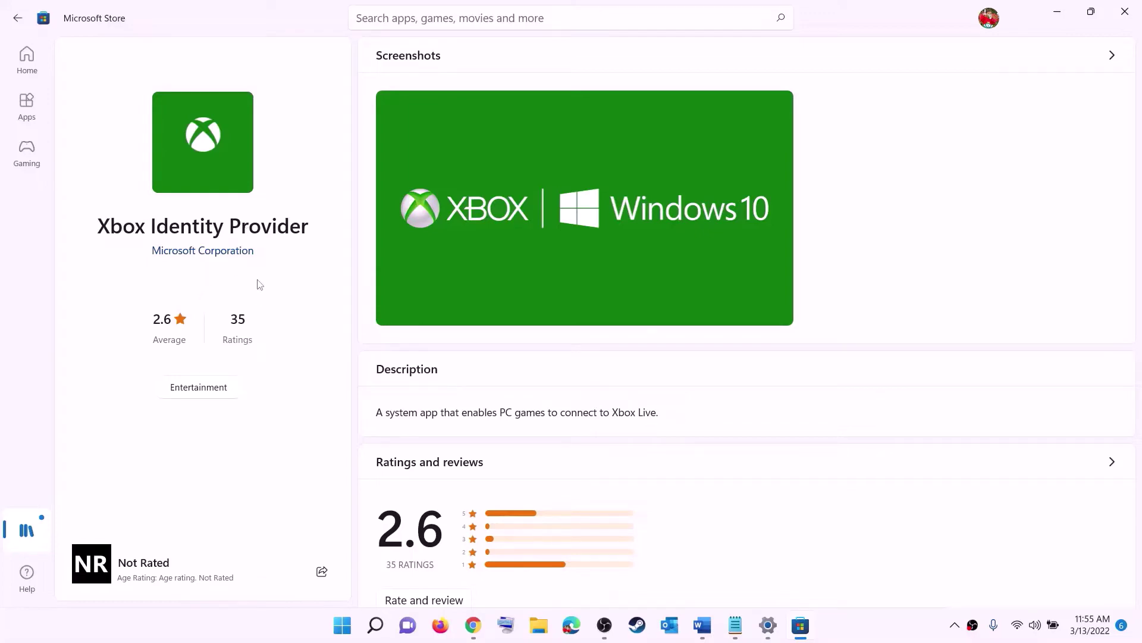
pyautogui.hotkey('alt', 'Tab')
pyautogui.click(703, 626)
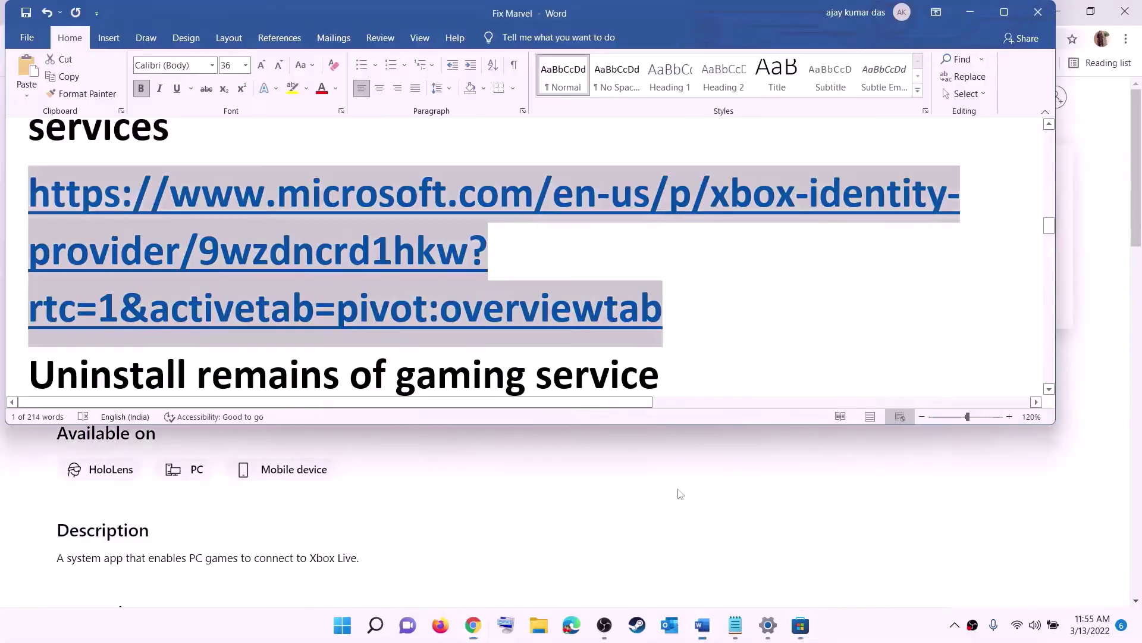
# Copy the Gaming Services get-appxpackage removal command from the Word guide
pyautogui.scroll(-4, 458, 288)
pyautogui.click(459, 288)
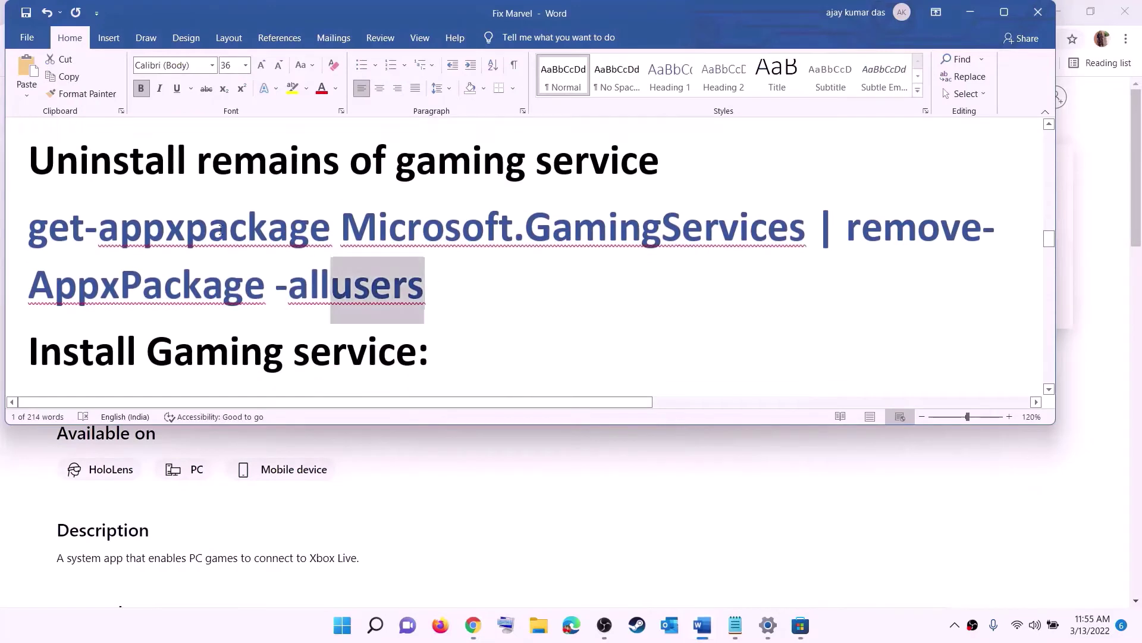
pyautogui.tripleClick(311, 254)
pyautogui.rightClick(124, 250)
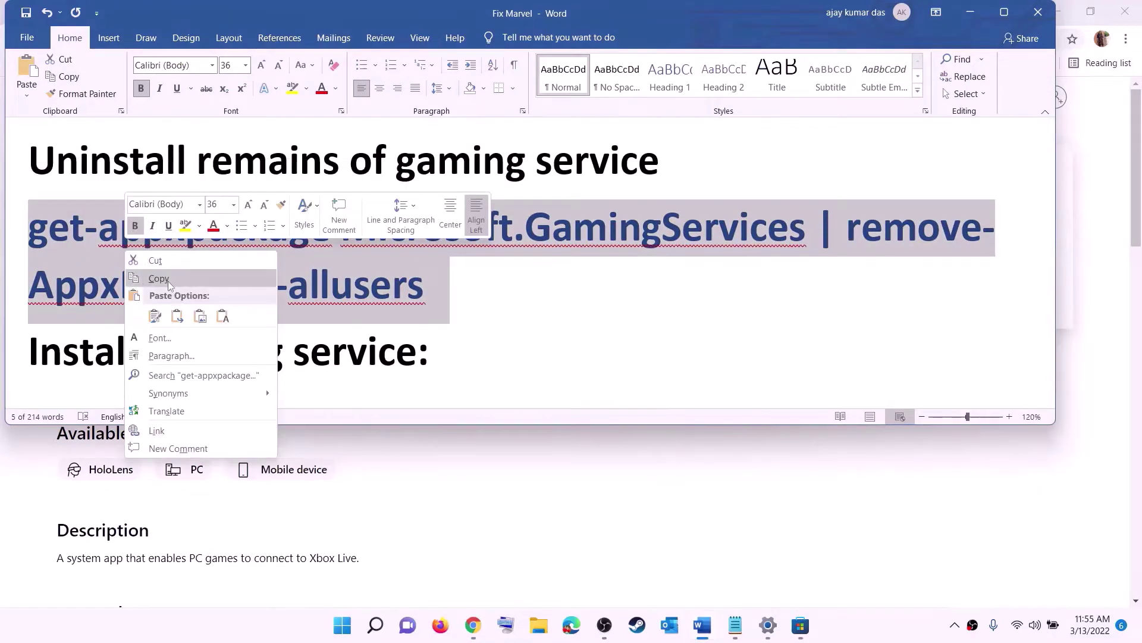
pyautogui.click(169, 280)
# Launch Windows PowerShell as administrator, approving the UAC prompt
pyautogui.click(342, 625)
pyautogui.write('powershe')
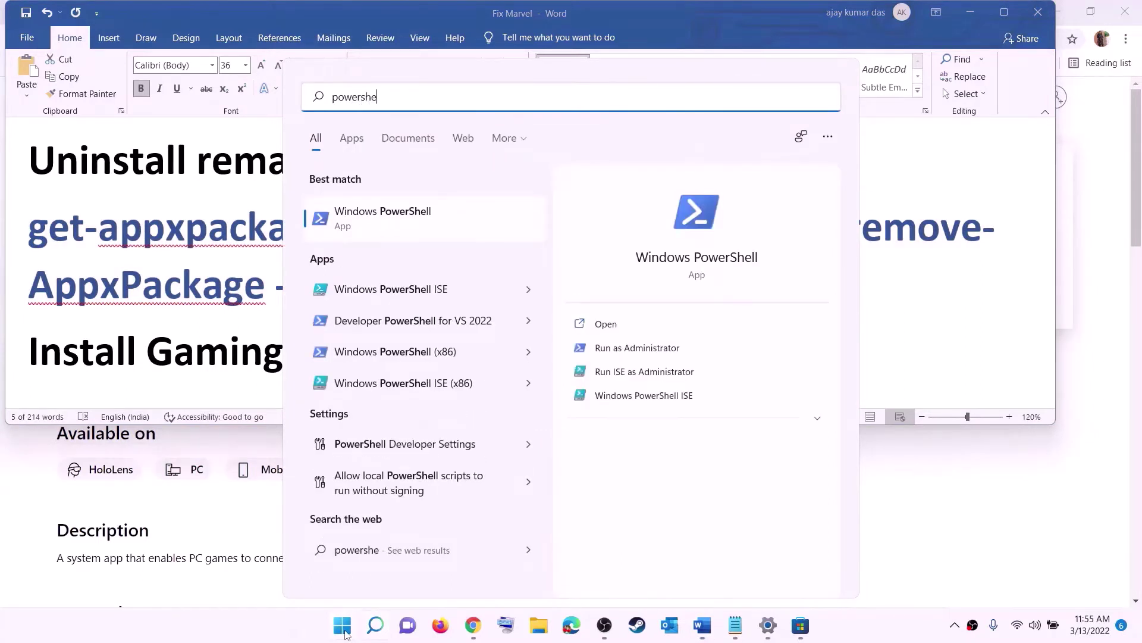
pyautogui.write('ll')
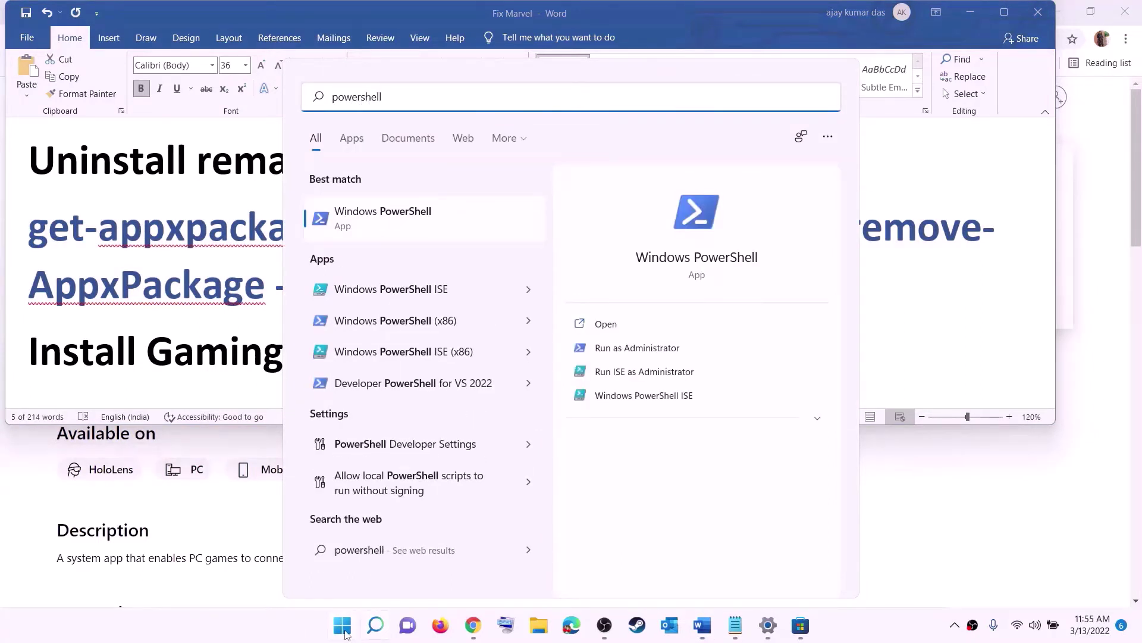
pyautogui.rightClick(392, 229)
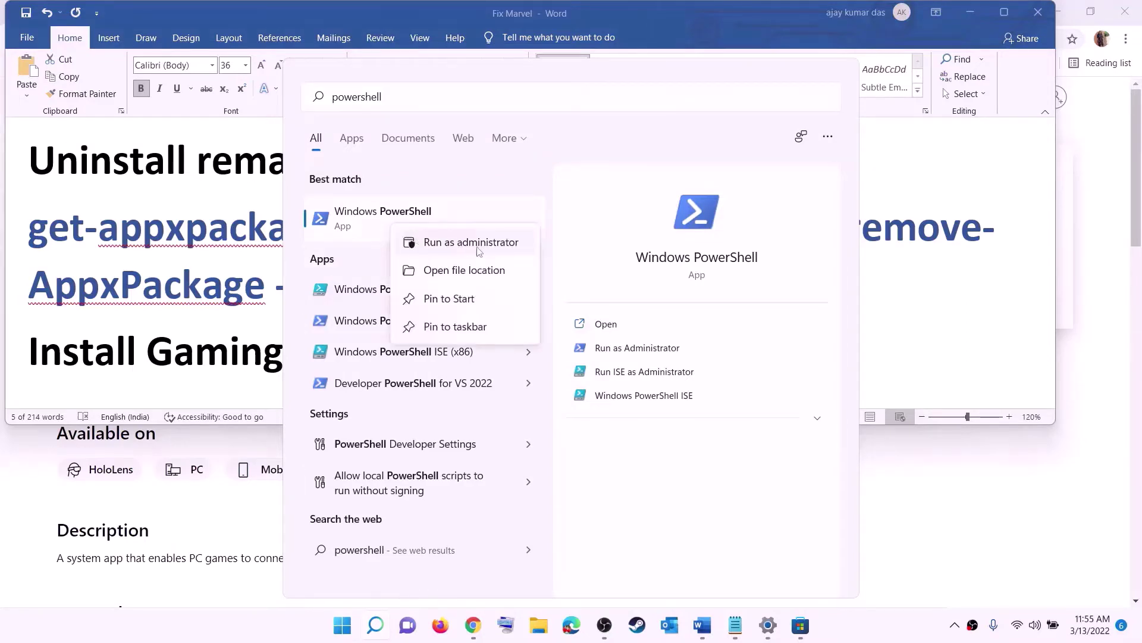
pyautogui.click(478, 247)
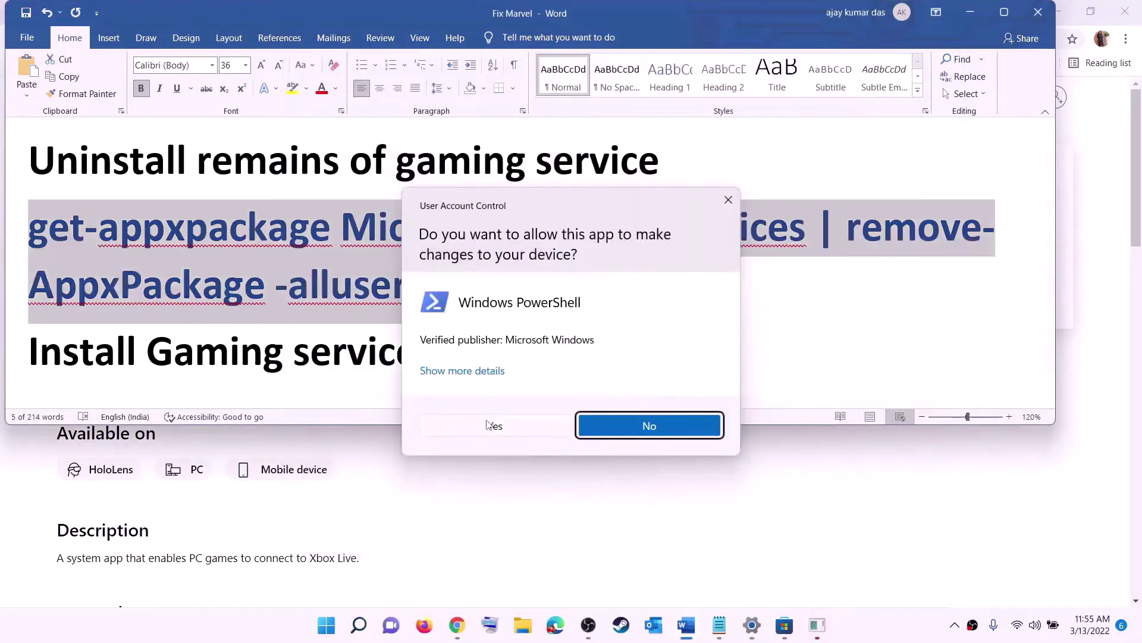
pyautogui.click(503, 429)
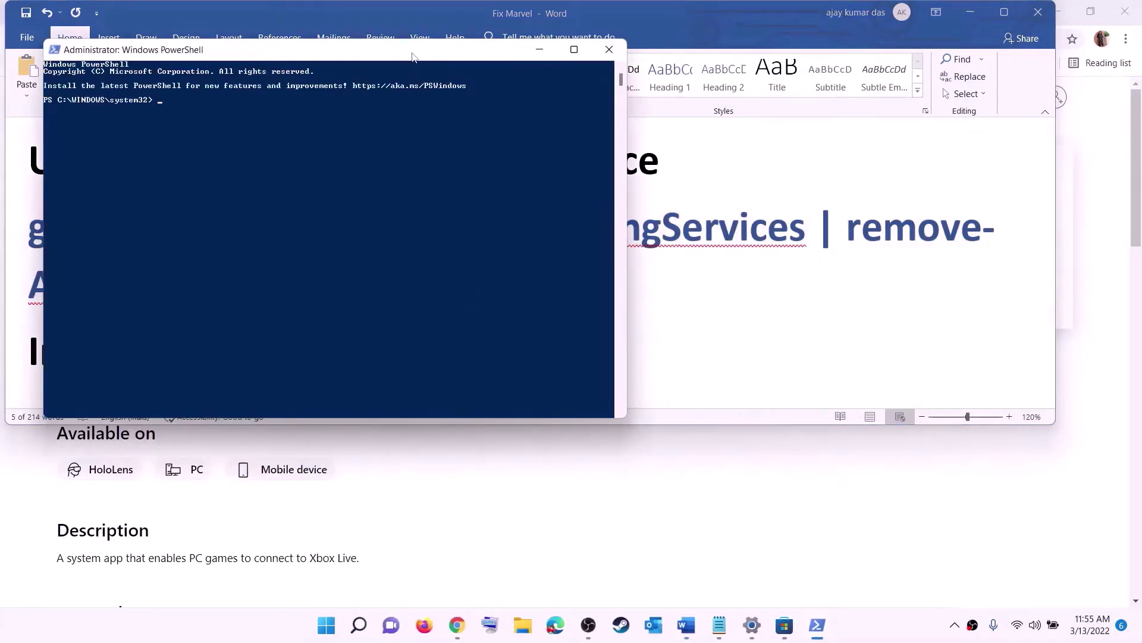
pyautogui.moveTo(411, 58); pyautogui.dragTo(532, 131)
# Paste and run the removal command, then select the next command in Word
pyautogui.hotkey('ctrl', 'v')
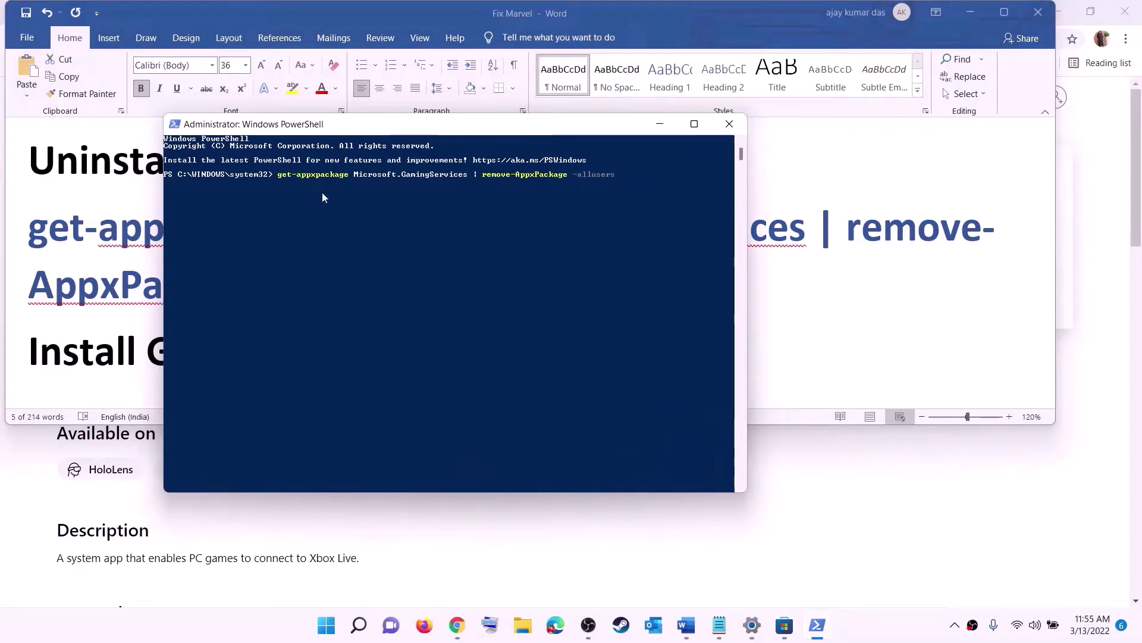
pyautogui.press('Return')
pyautogui.click(152, 275)
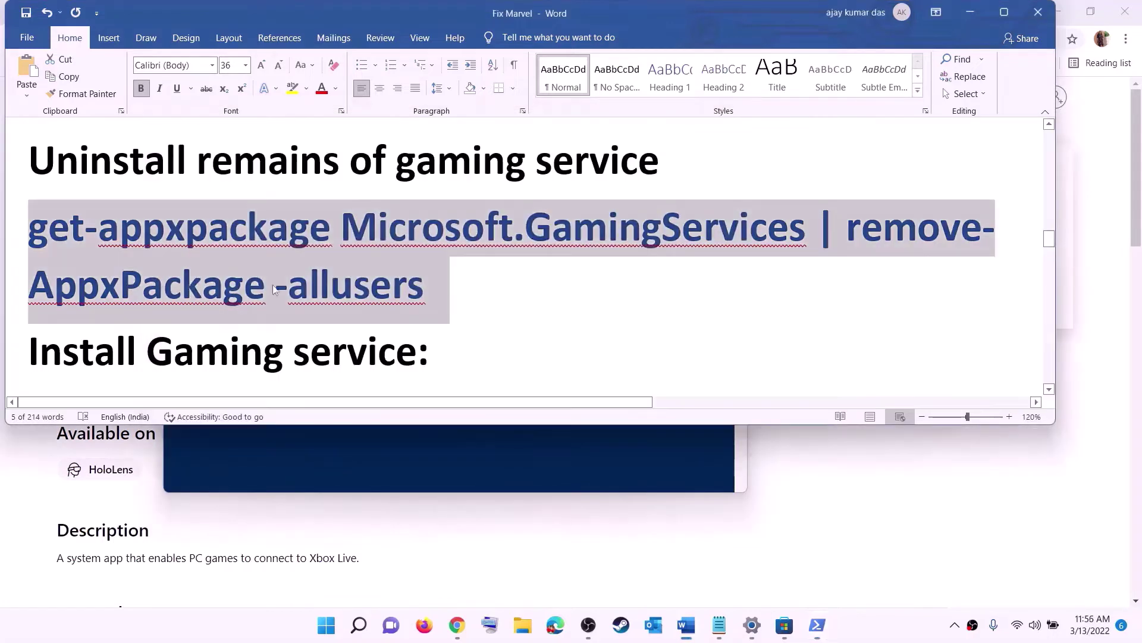
pyautogui.scroll(-3, 595, 309)
pyautogui.moveTo(594, 309); pyautogui.dragTo(2, 272)
# Run the copied start ms-windows-store command in PowerShell to open Gaming Services
pyautogui.rightClick(127, 270)
pyautogui.click(158, 296)
pyautogui.hotkey('alt', 'Tab')
pyautogui.rightClick(341, 260)
pyautogui.press('Return')
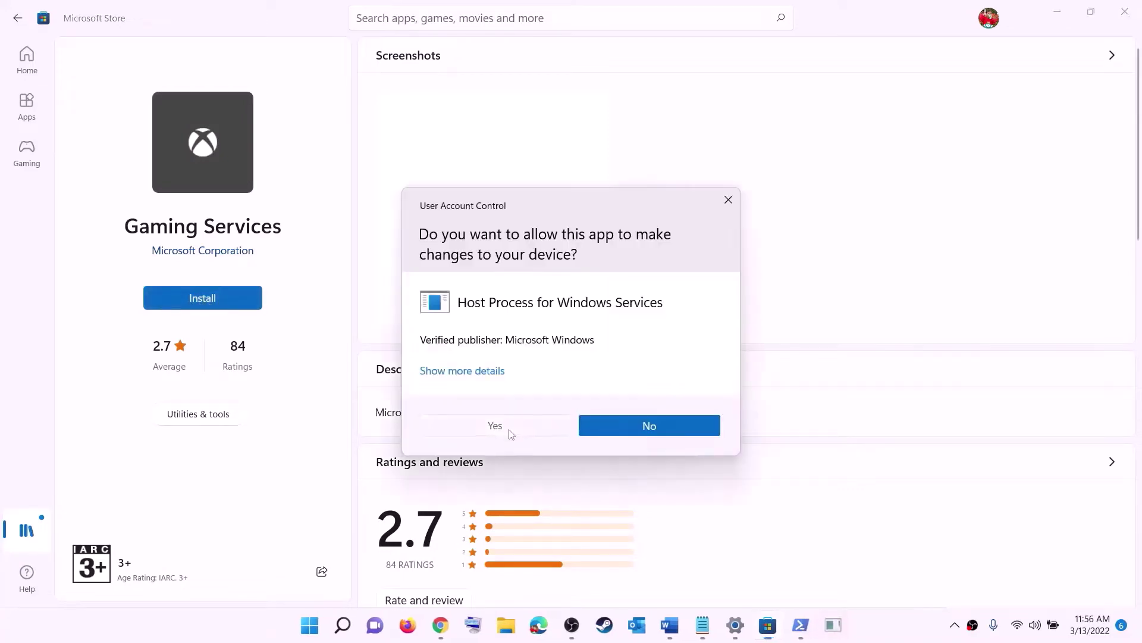
# Approve the Gaming Services installation and return to the Word guide
pyautogui.click(507, 430)
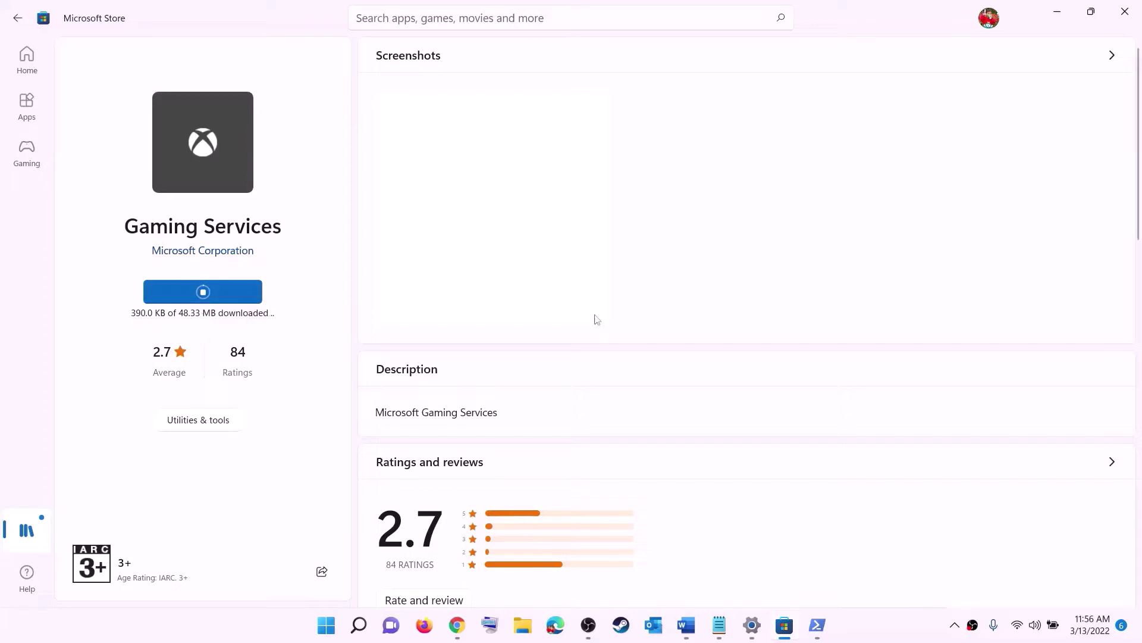
pyautogui.click(685, 625)
pyautogui.scroll(-5, 377, 306)
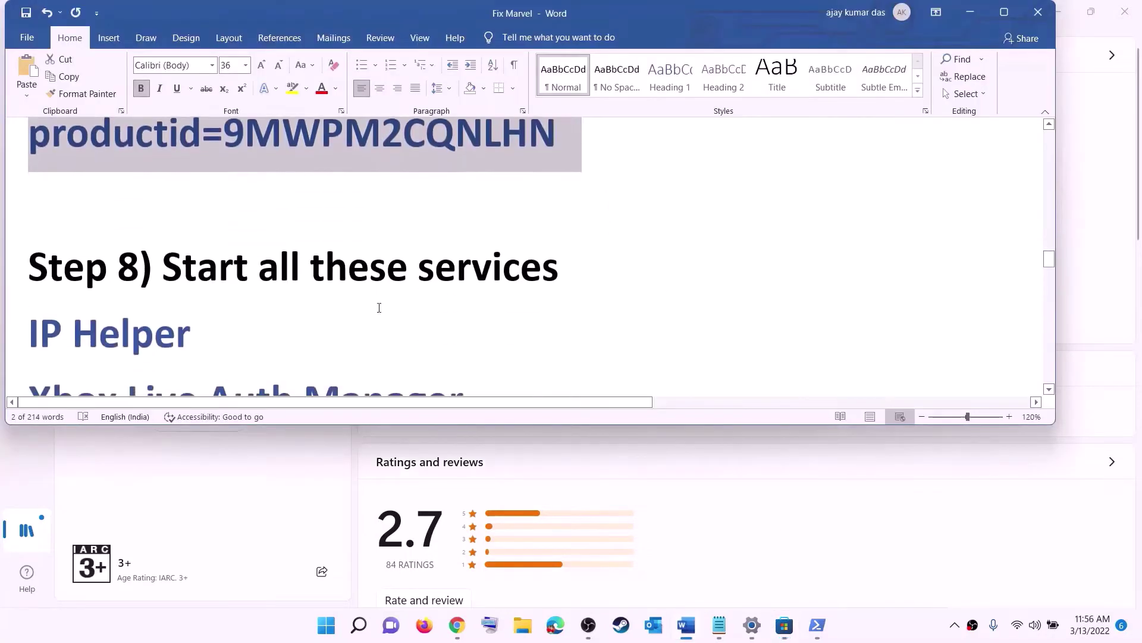
# Open the Services console from a Start search for serv
pyautogui.scroll(-2, 379, 307)
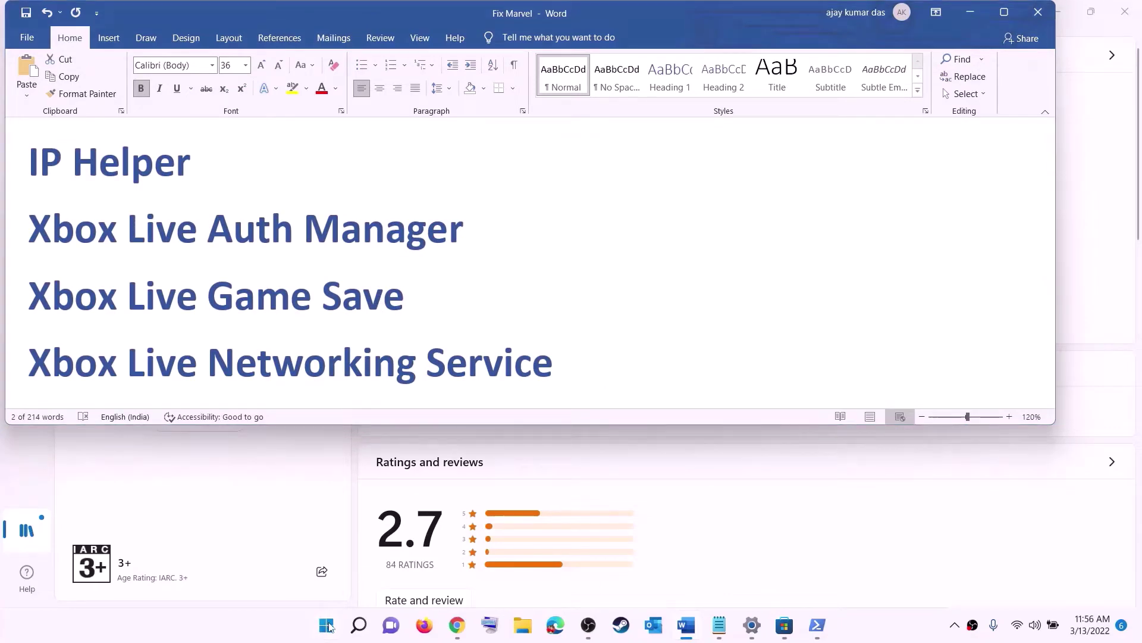
pyautogui.click(328, 625)
pyautogui.write('serv')
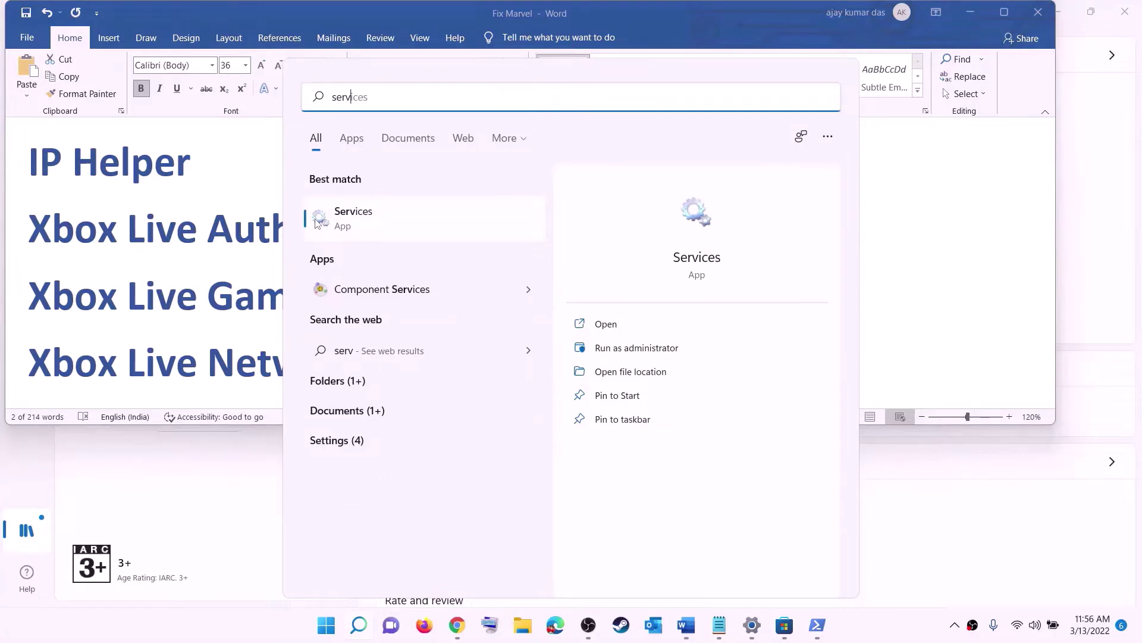
pyautogui.click(316, 221)
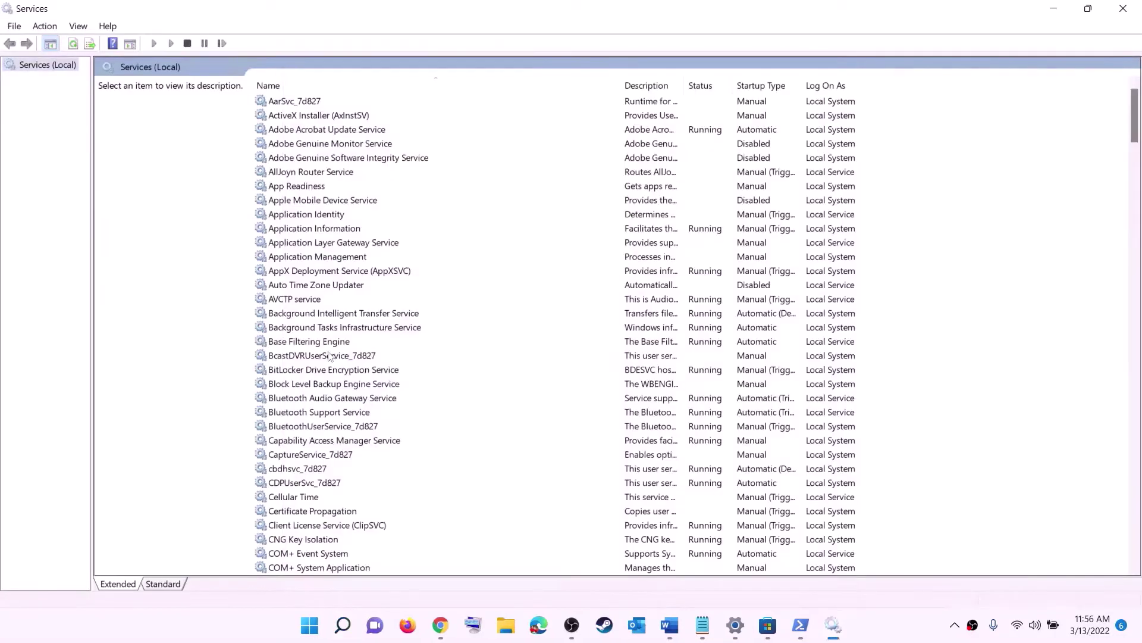
# Keep IP Helper's startup type on Automatic and apply it, then jump to the Xbox services
pyautogui.click(329, 355)
pyautogui.press('i')
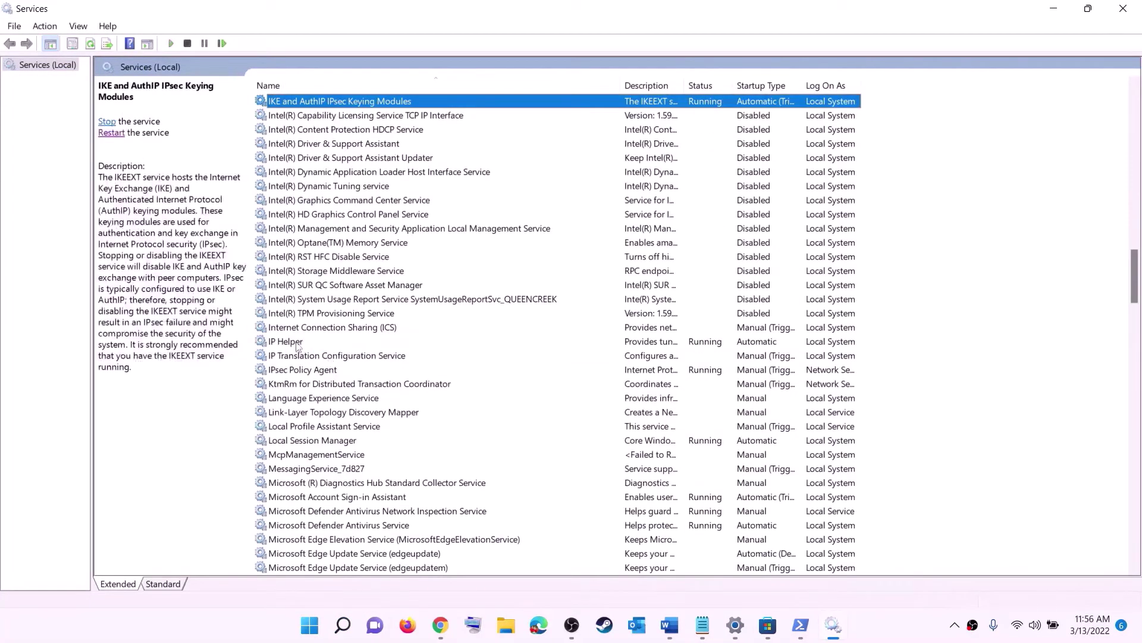
pyautogui.press('p')
pyautogui.doubleClick(344, 344)
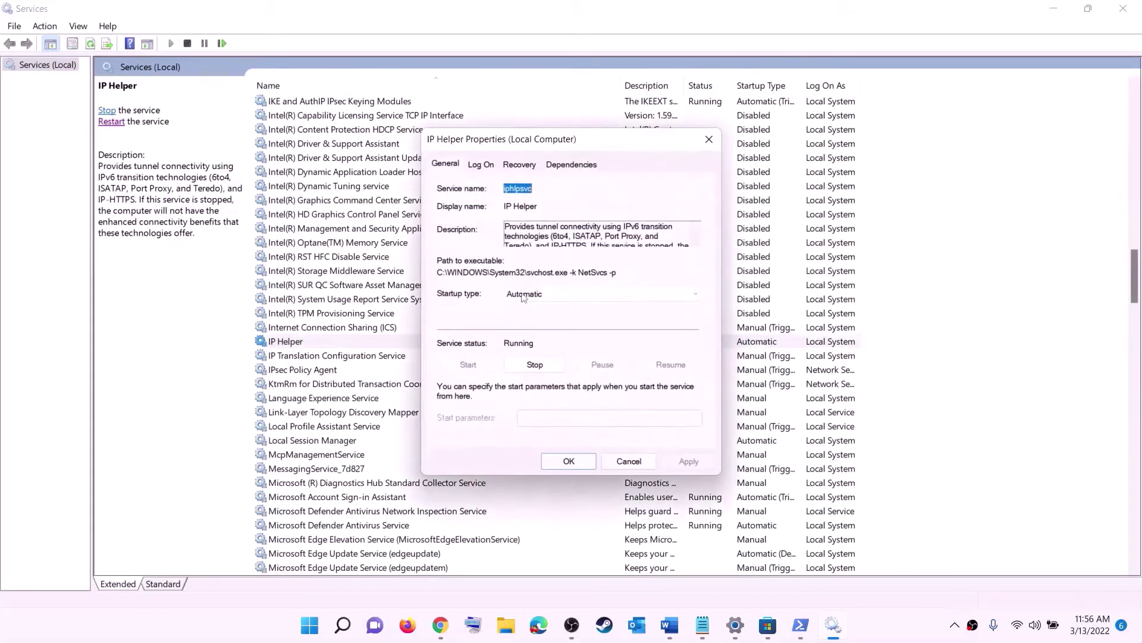
pyautogui.click(522, 296)
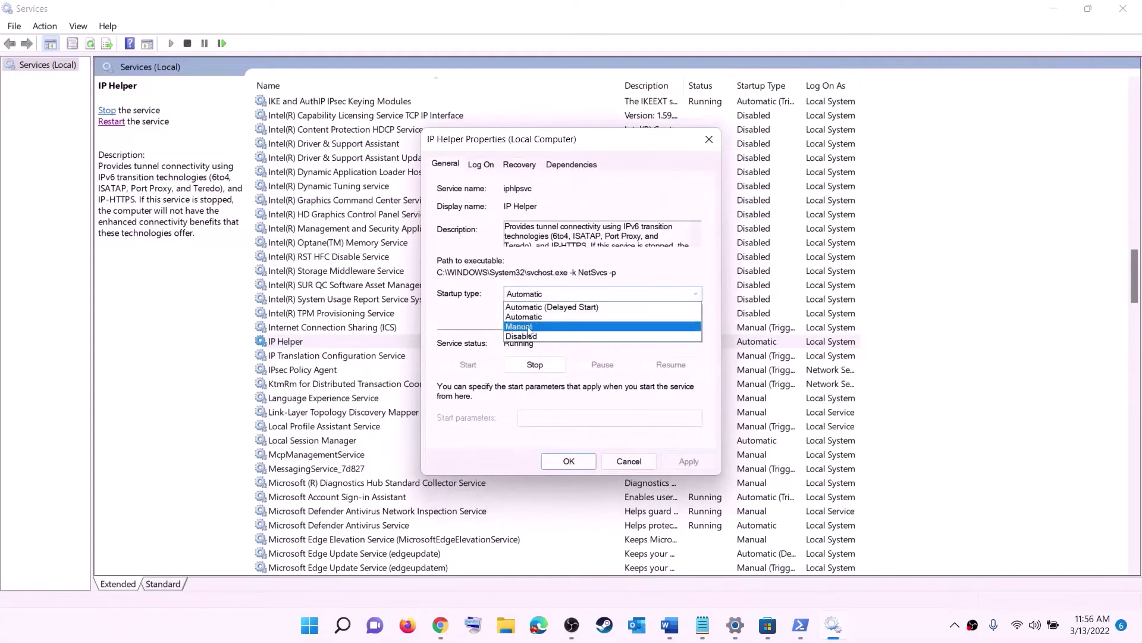
pyautogui.click(619, 317)
pyautogui.click(687, 462)
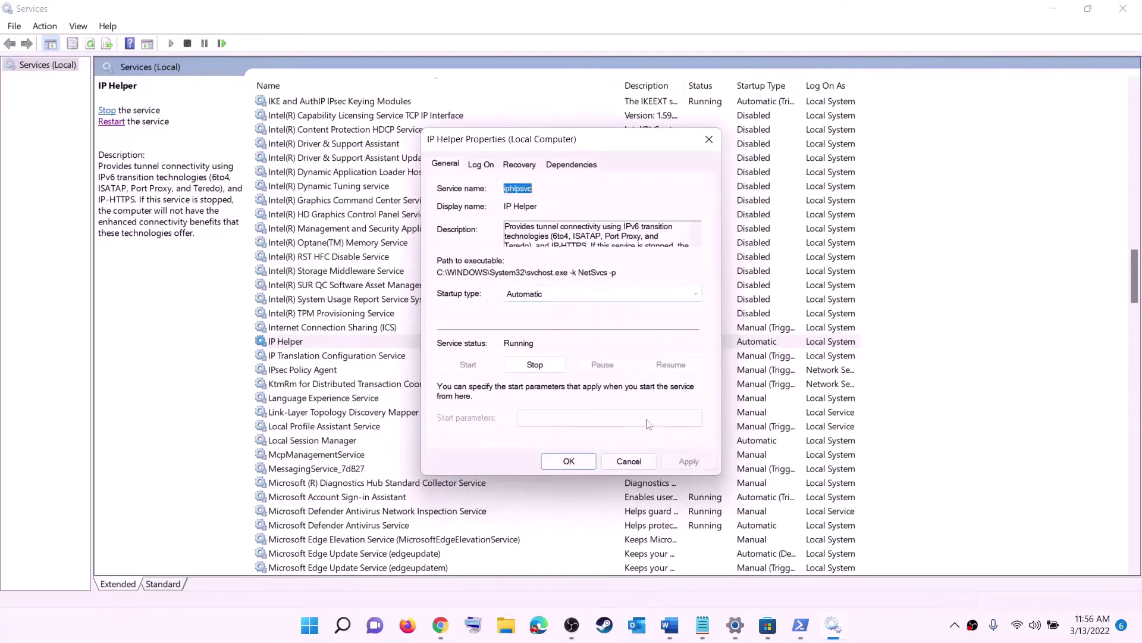
pyautogui.click(569, 461)
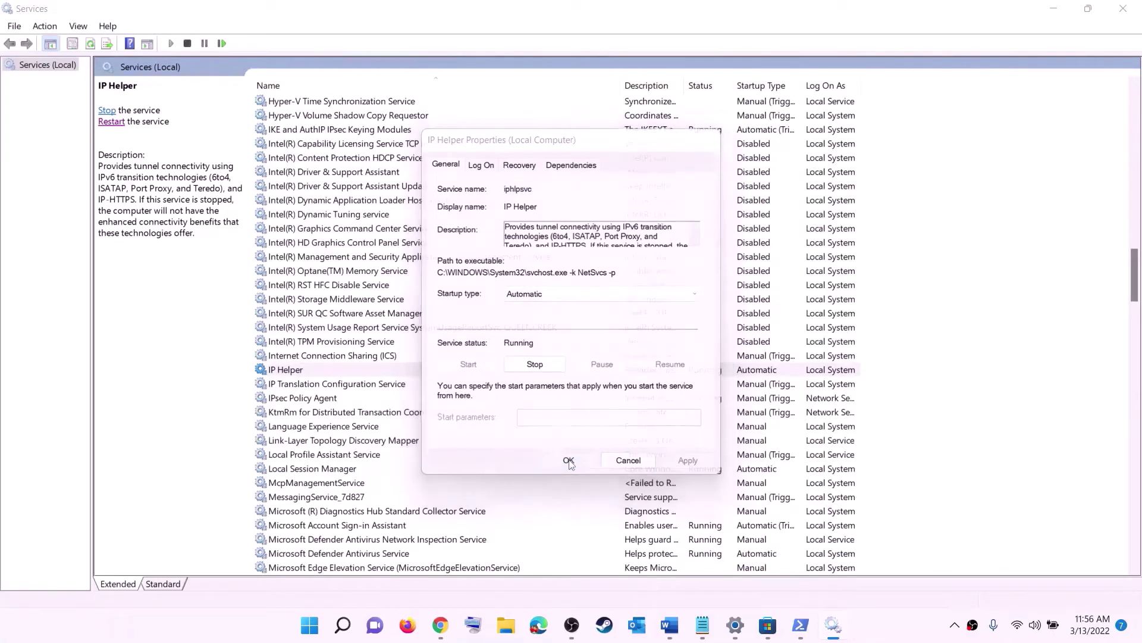
pyautogui.click(353, 431)
pyautogui.press('x')
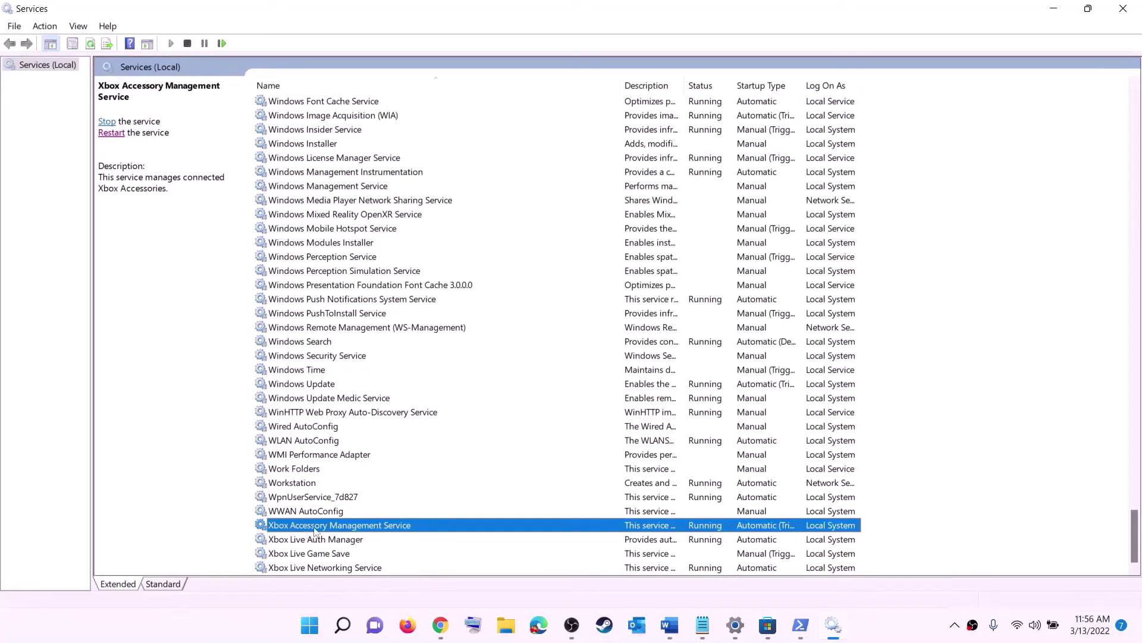
# Set Xbox Accessory Management Service and Xbox Live Auth Manager to Automatic startup
pyautogui.doubleClick(315, 526)
pyautogui.click(555, 298)
pyautogui.click(538, 296)
pyautogui.click(689, 462)
pyautogui.click(568, 461)
pyautogui.press('Down')
pyautogui.press('Return')
pyautogui.click(595, 313)
pyautogui.click(565, 337)
pyautogui.click(705, 480)
pyautogui.click(587, 479)
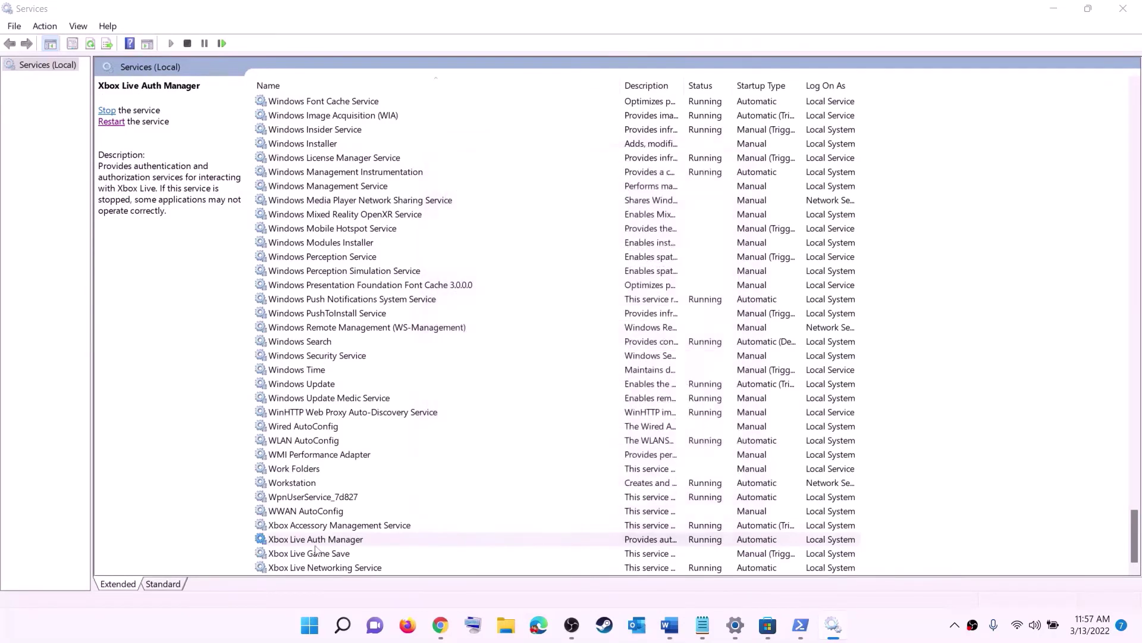
# Set Xbox Live Game Save to Automatic and start it; keep Xbox Live Networking Automatic
pyautogui.press('Down')
pyautogui.press('Return')
pyautogui.click(559, 295)
pyautogui.click(529, 316)
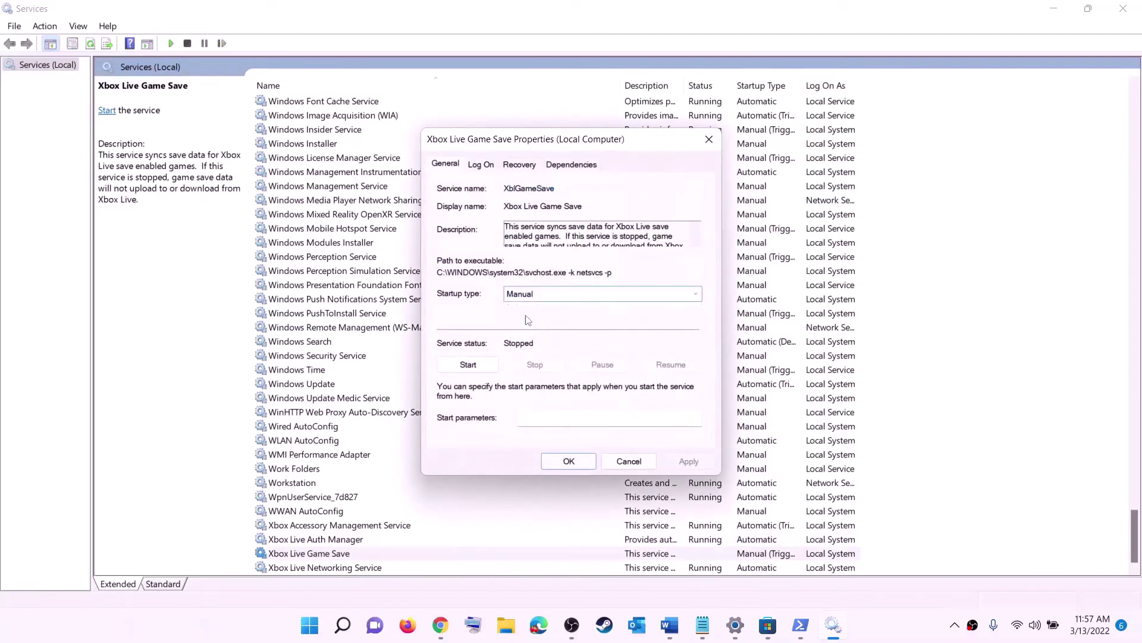
pyautogui.click(474, 364)
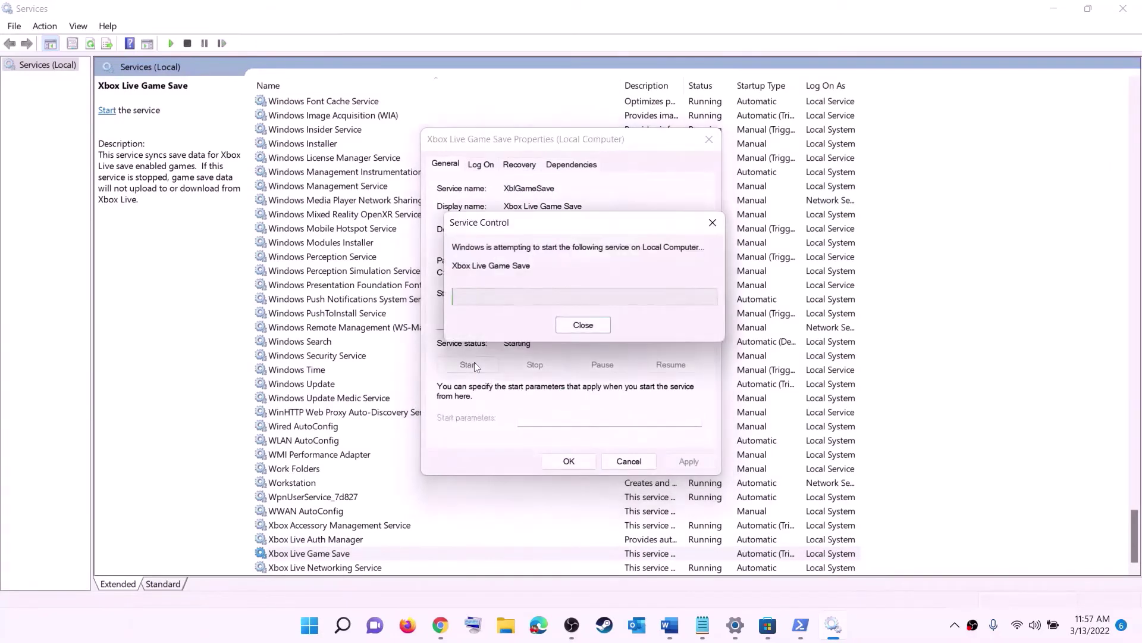
pyautogui.click(568, 461)
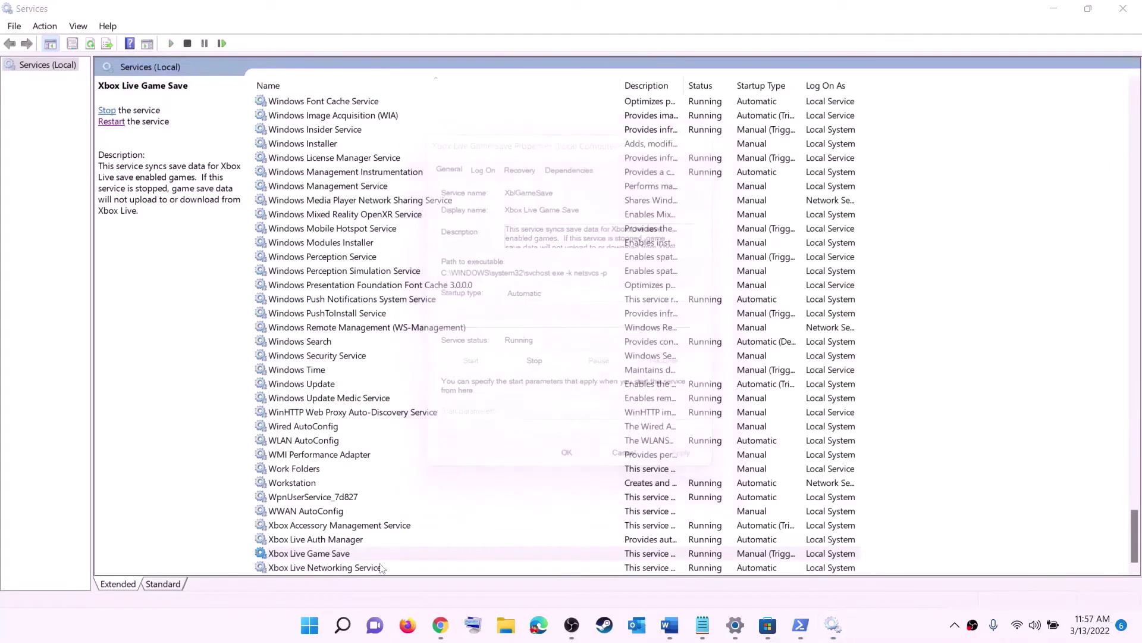
pyautogui.click(333, 567)
pyautogui.doubleClick(333, 567)
pyautogui.click(601, 294)
pyautogui.click(548, 317)
pyautogui.click(688, 461)
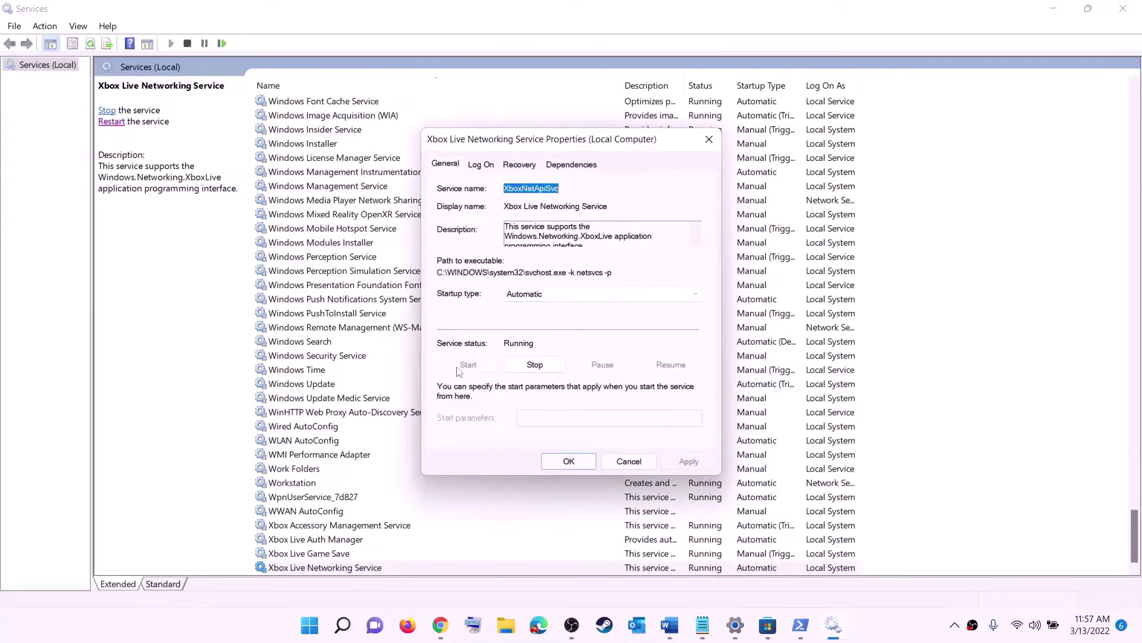
pyautogui.click(552, 456)
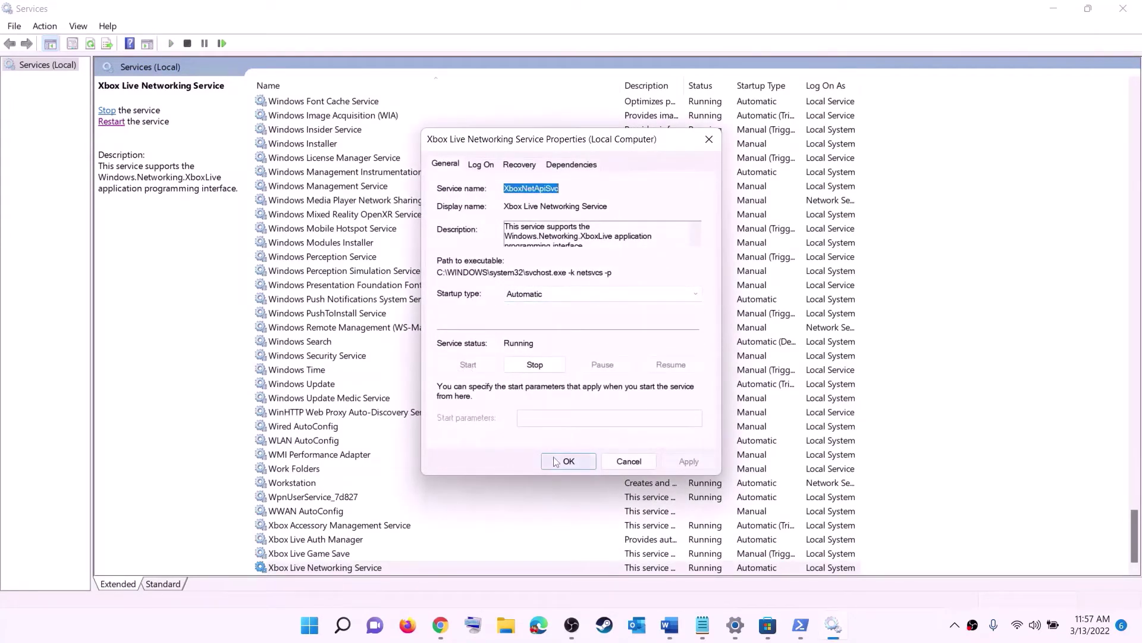
# Set Windows Update's startup type to Automatic (Delayed Start)
pyautogui.click(324, 385)
pyautogui.doubleClick(531, 390)
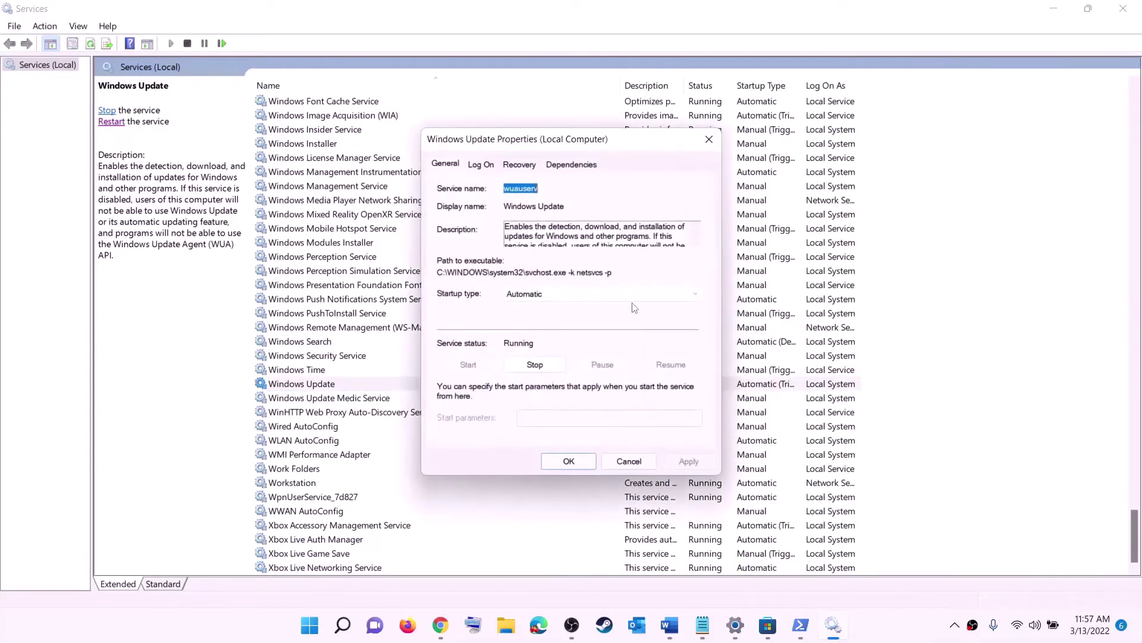
pyautogui.click(554, 297)
pyautogui.click(536, 309)
pyautogui.click(688, 461)
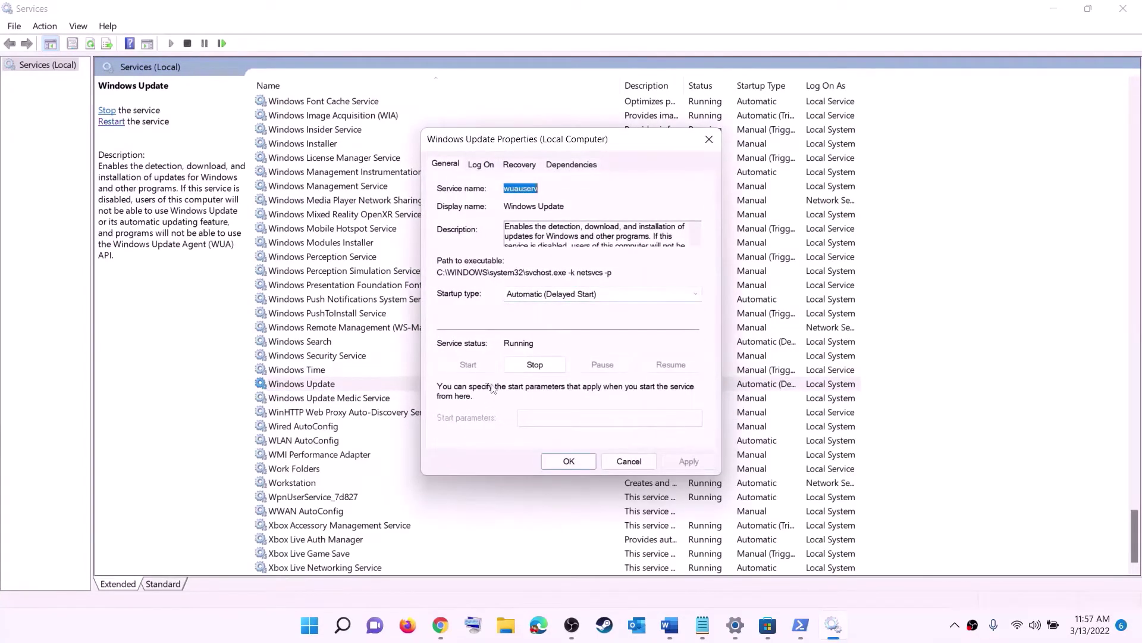
pyautogui.click(567, 461)
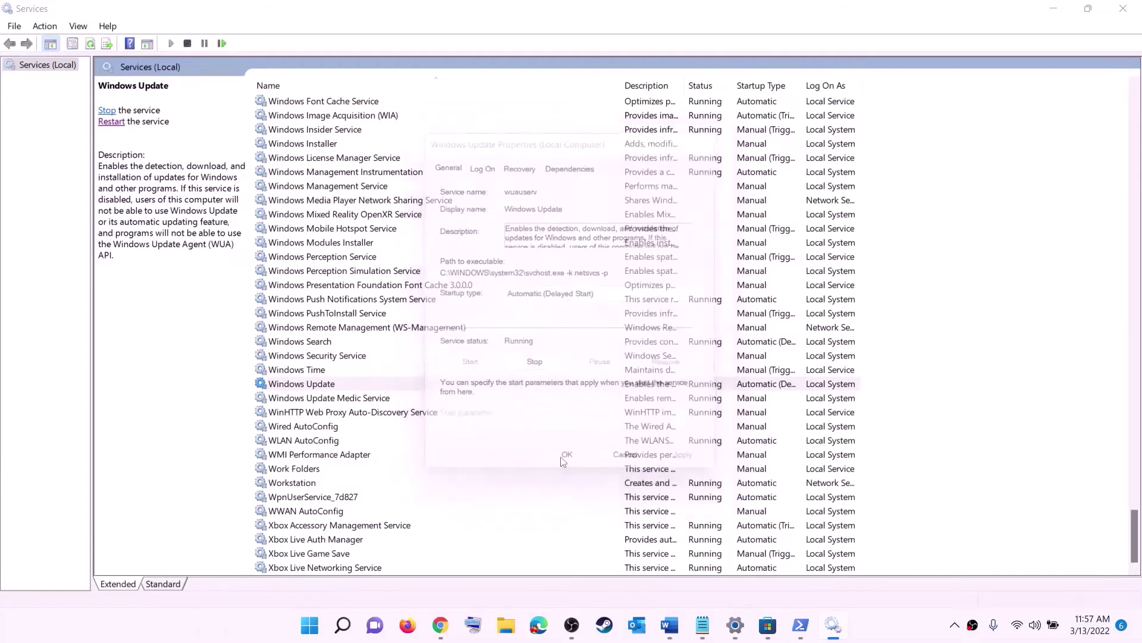
# Locate and select the two Gaming Services entries in the list
pyautogui.click(376, 332)
pyautogui.press('g')
pyautogui.scroll(4, 776, 315)
pyautogui.click(714, 286)
pyautogui.click(714, 275)
pyautogui.click(714, 288)
pyautogui.click(708, 275)
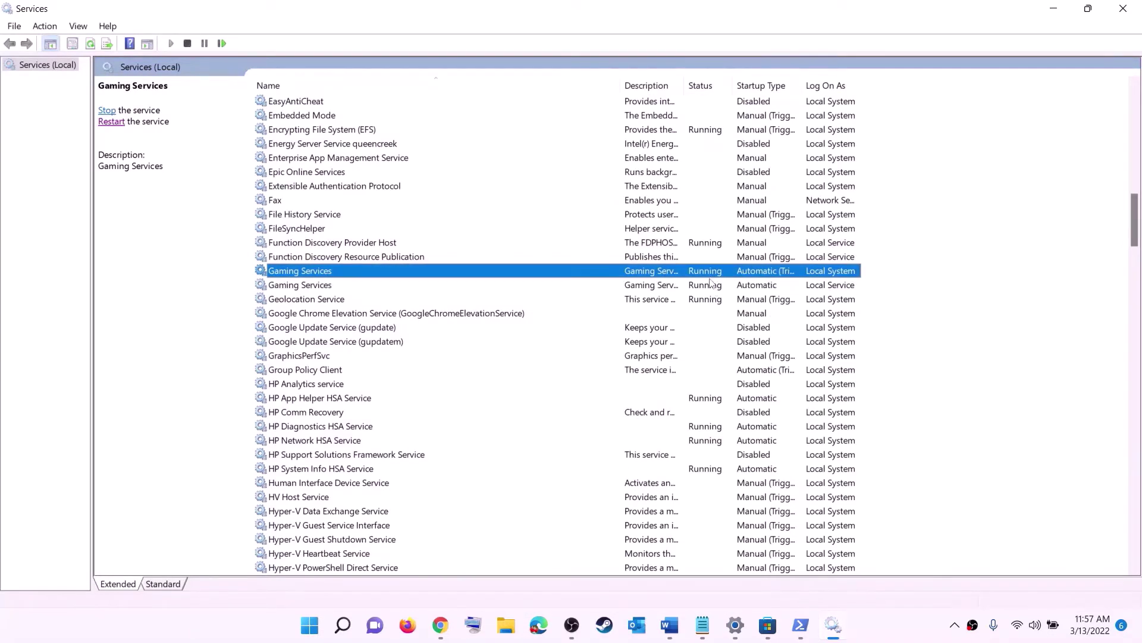
# Stop both Gaming Services entries
pyautogui.rightClick(704, 275)
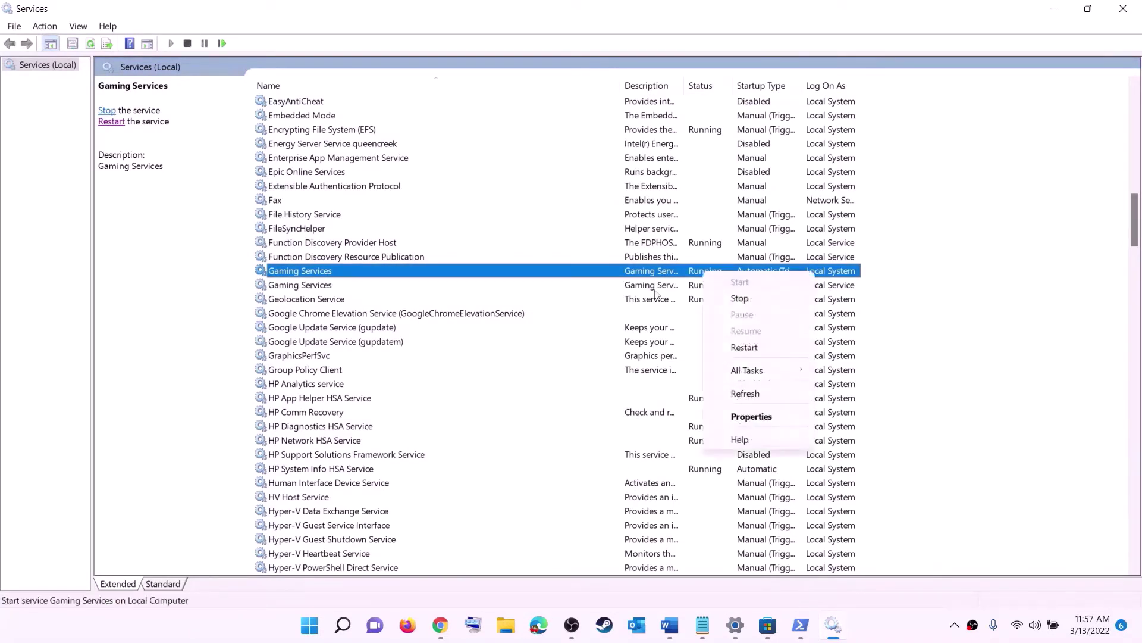
pyautogui.click(653, 291)
pyautogui.click(696, 277)
pyautogui.rightClick(701, 276)
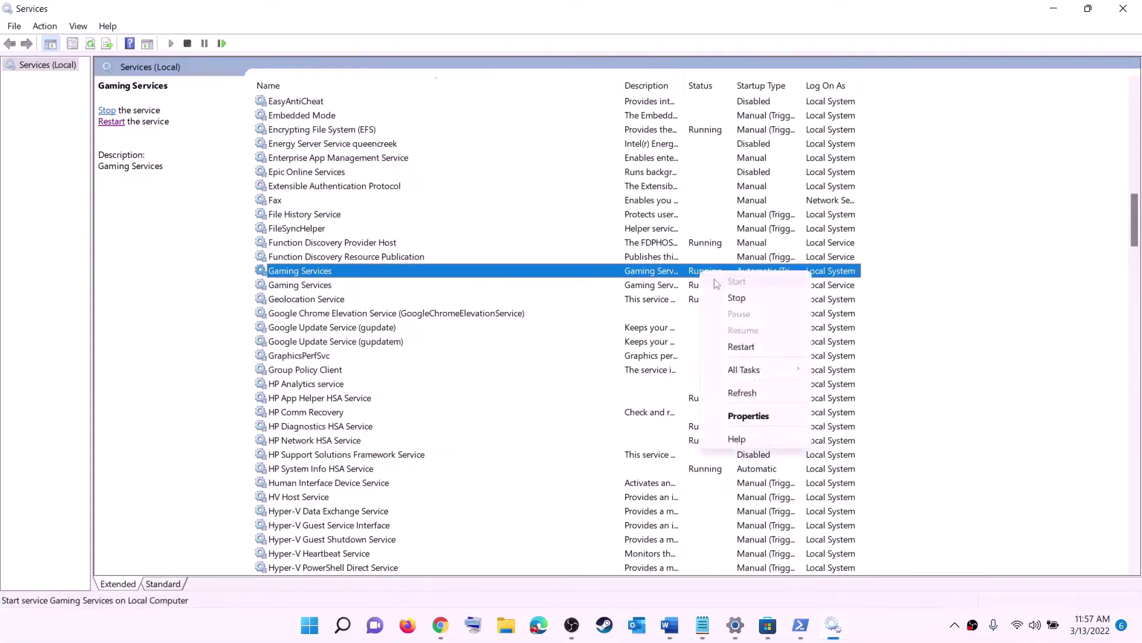
pyautogui.click(741, 300)
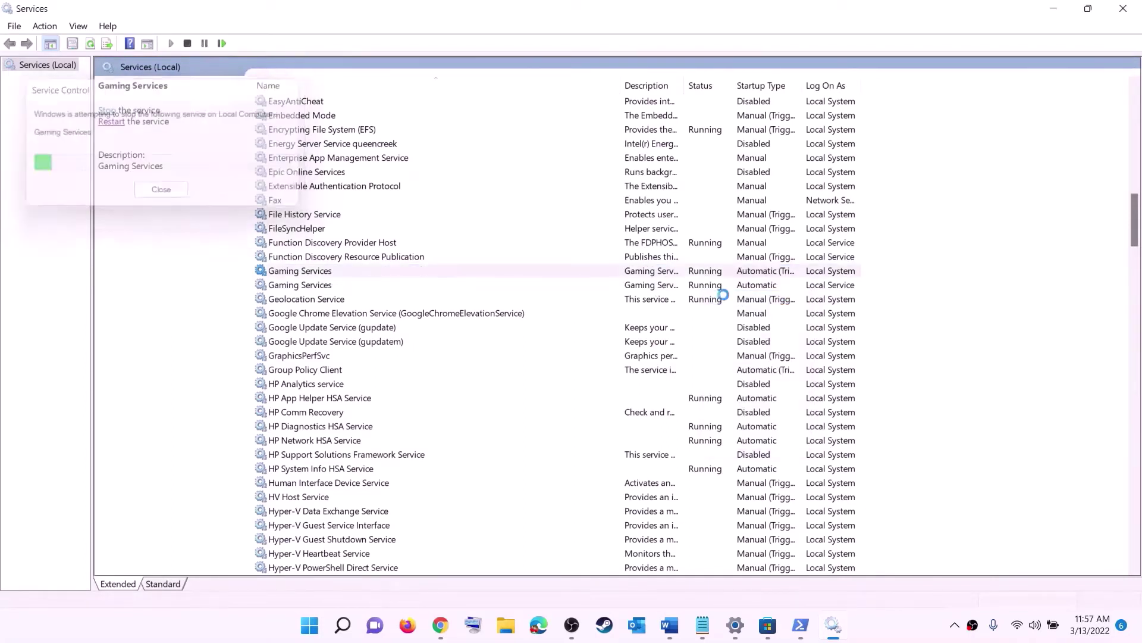
pyautogui.click(708, 289)
pyautogui.rightClick(708, 289)
pyautogui.click(737, 308)
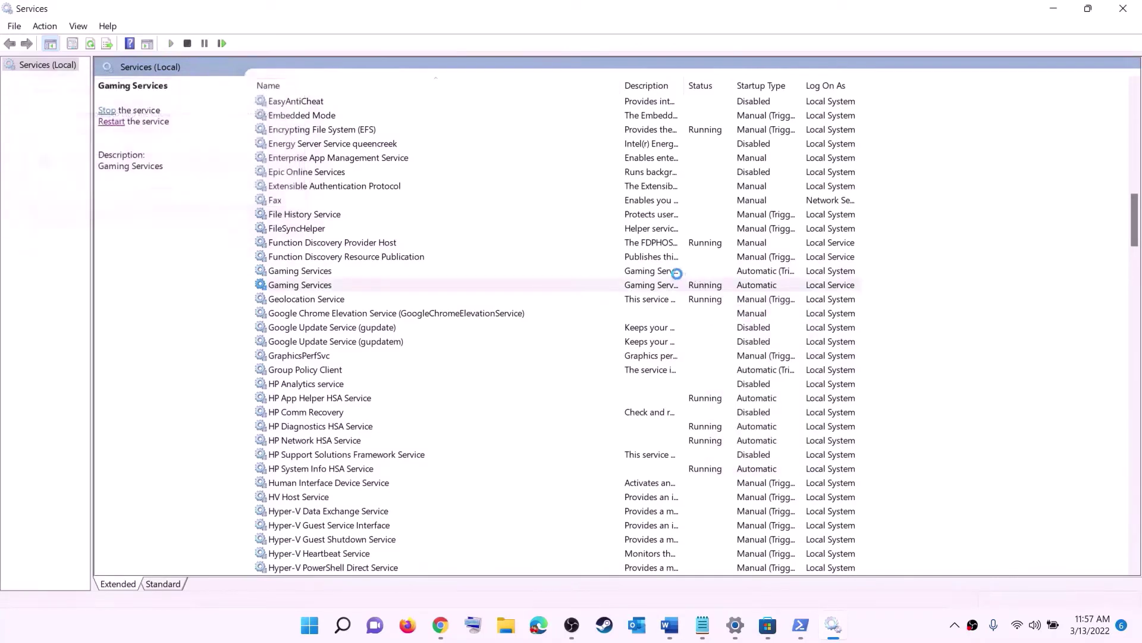
# Start both Gaming Services entries again so each is running
pyautogui.click(679, 271)
pyautogui.rightClick(679, 273)
pyautogui.click(727, 290)
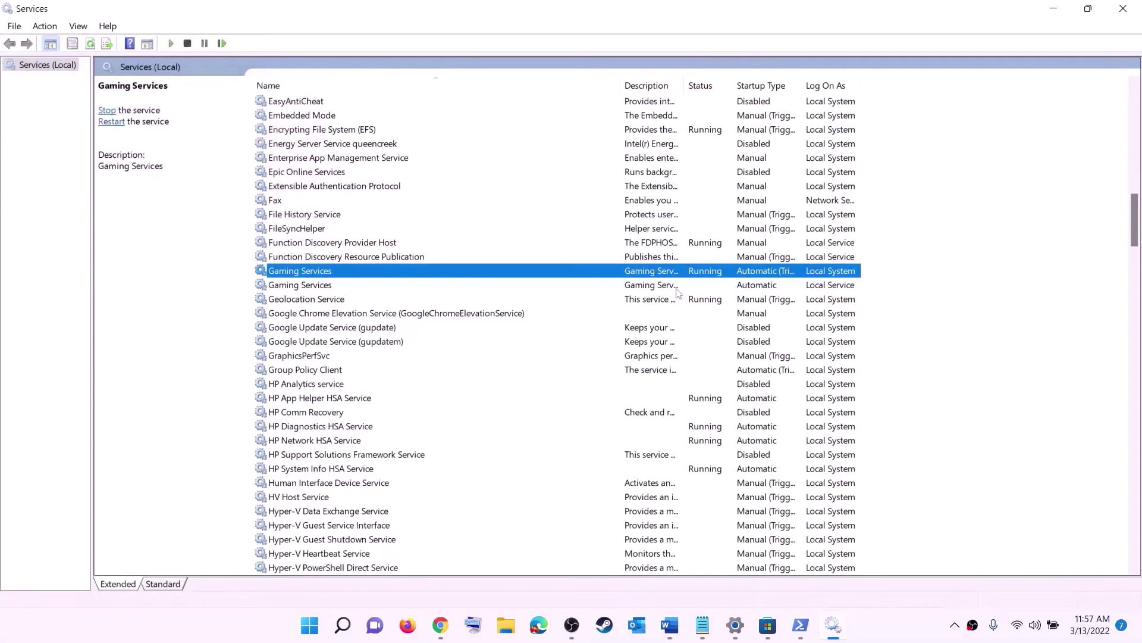
pyautogui.click(679, 286)
pyautogui.rightClick(672, 288)
pyautogui.click(703, 298)
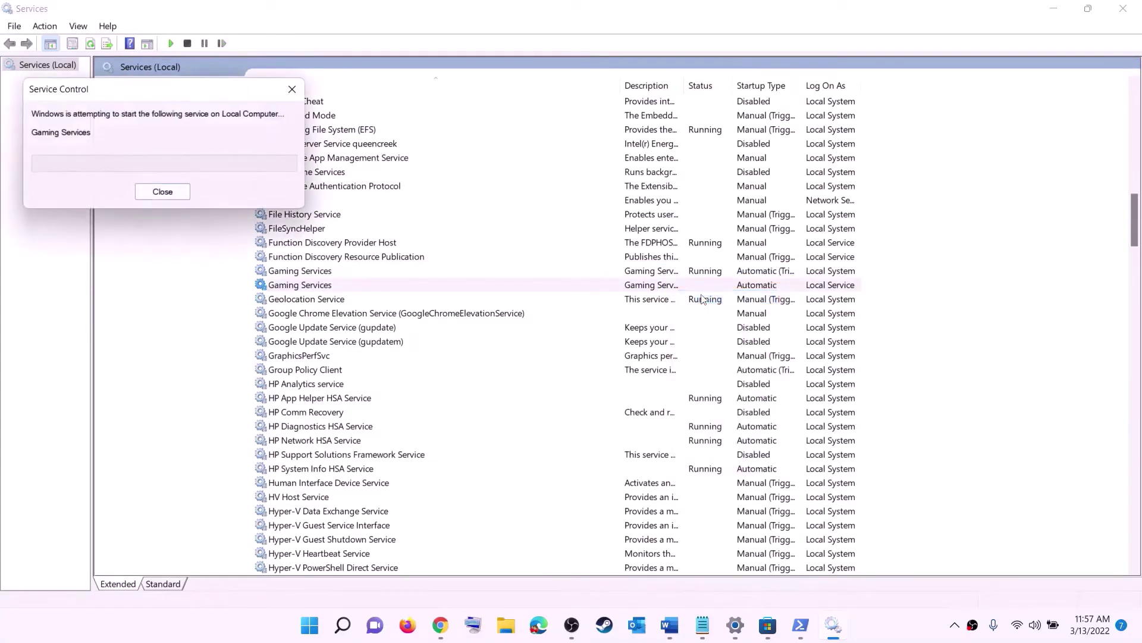
pyautogui.click(650, 372)
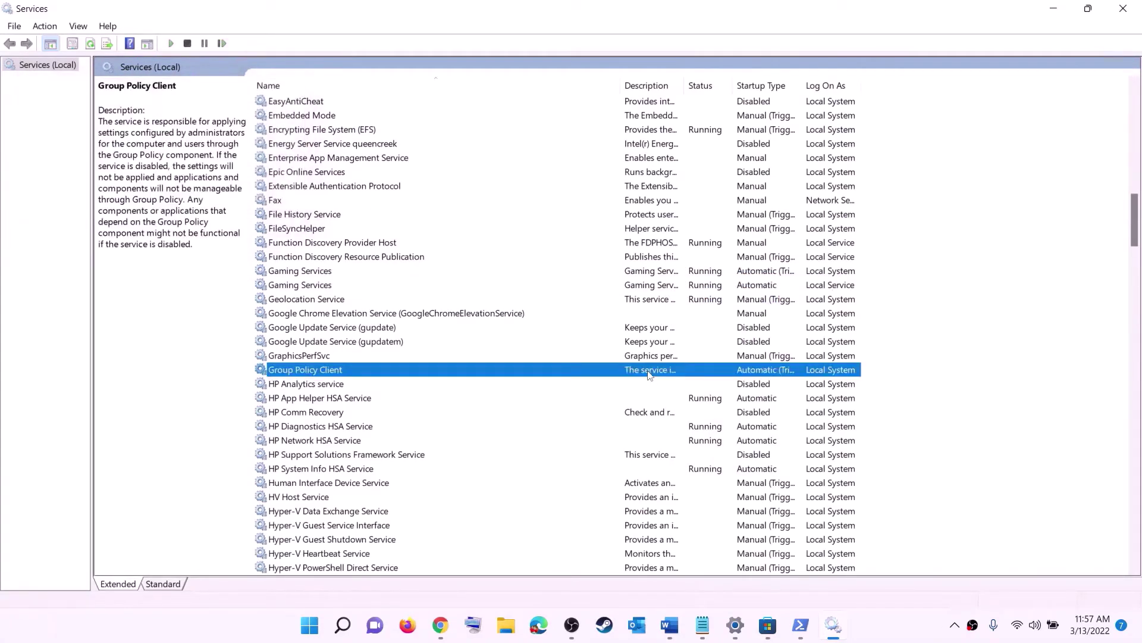
# Check that Microsoft Store Install Service stays on Automatic startup
pyautogui.press('m')
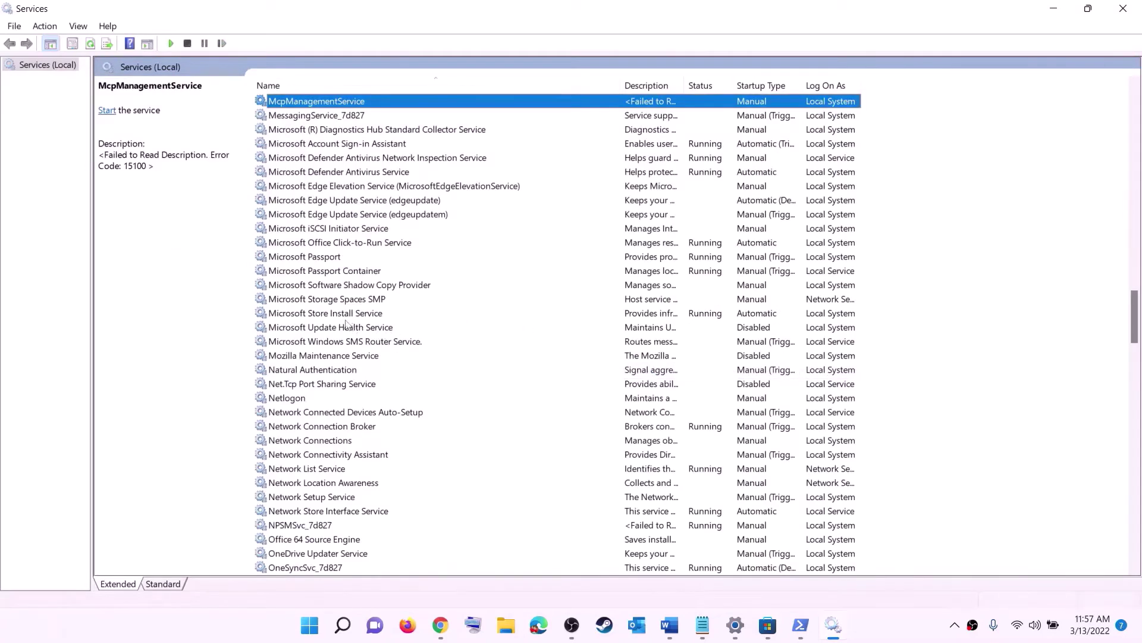
pyautogui.click(340, 315)
pyautogui.doubleClick(441, 315)
pyautogui.click(561, 295)
pyautogui.click(647, 408)
pyautogui.press('Tab')
pyautogui.press('Tab')
pyautogui.press('Tab')
pyautogui.press('Tab')
pyautogui.press('Tab')
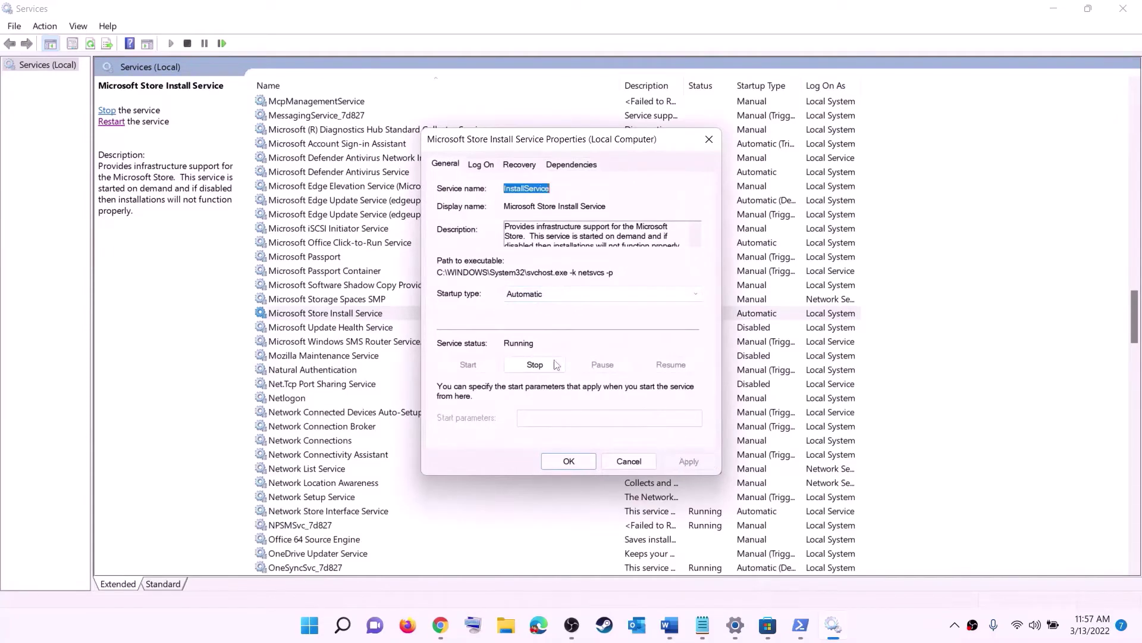
pyautogui.click(569, 461)
# Set Background Intelligent Transfer Service's startup type to Automatic and apply it
pyautogui.click(377, 274)
pyautogui.press('b')
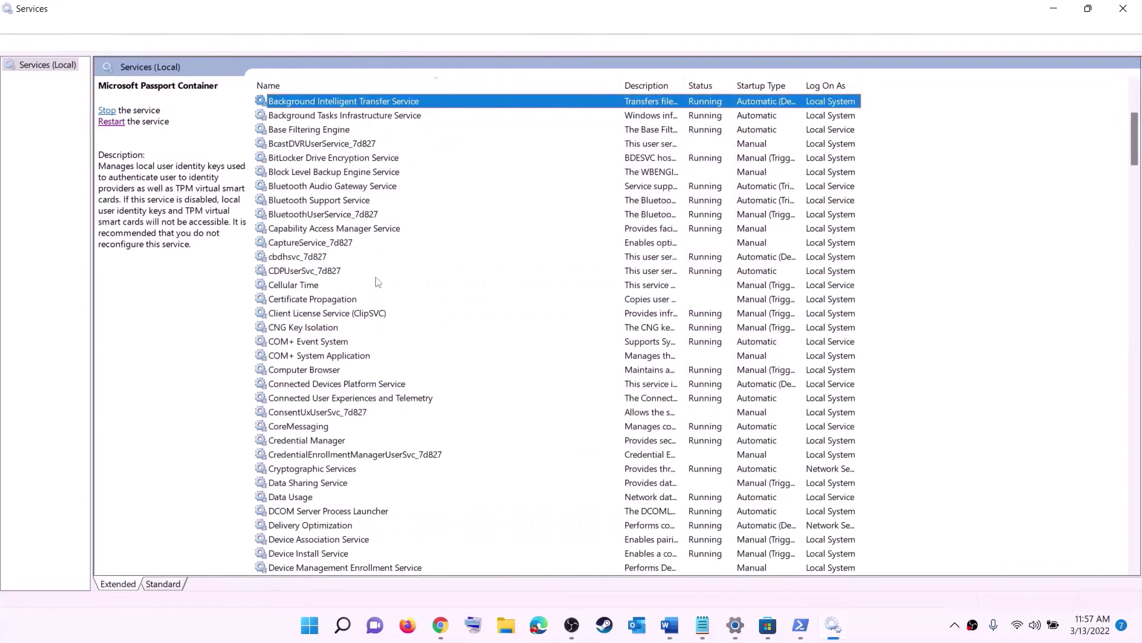
pyautogui.scroll(4, 418, 273)
pyautogui.doubleClick(418, 273)
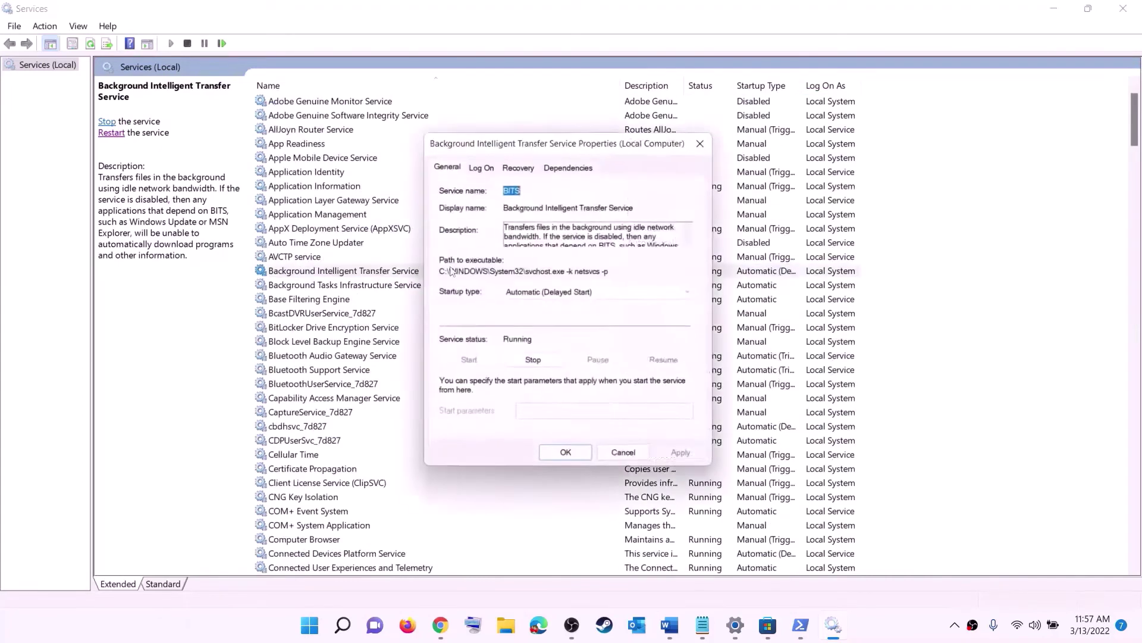
pyautogui.click(578, 294)
pyautogui.click(548, 317)
pyautogui.click(690, 463)
pyautogui.click(570, 464)
# Close Services and go to Windows Update in Settings, showing pending KB5011493
pyautogui.click(1123, 9)
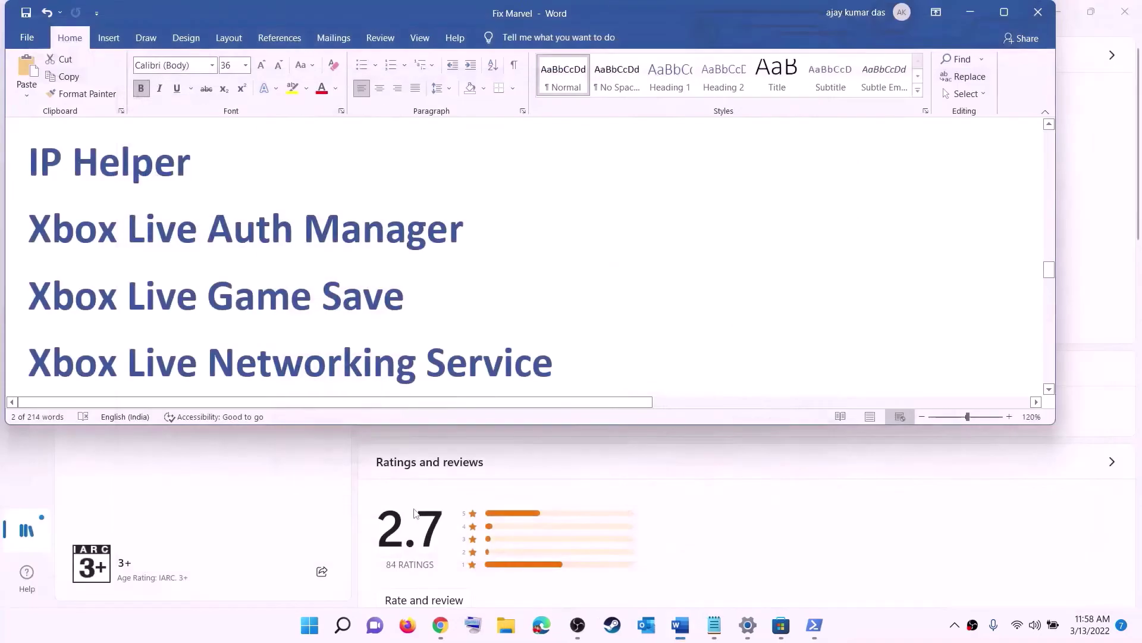
pyautogui.scroll(-6, 414, 338)
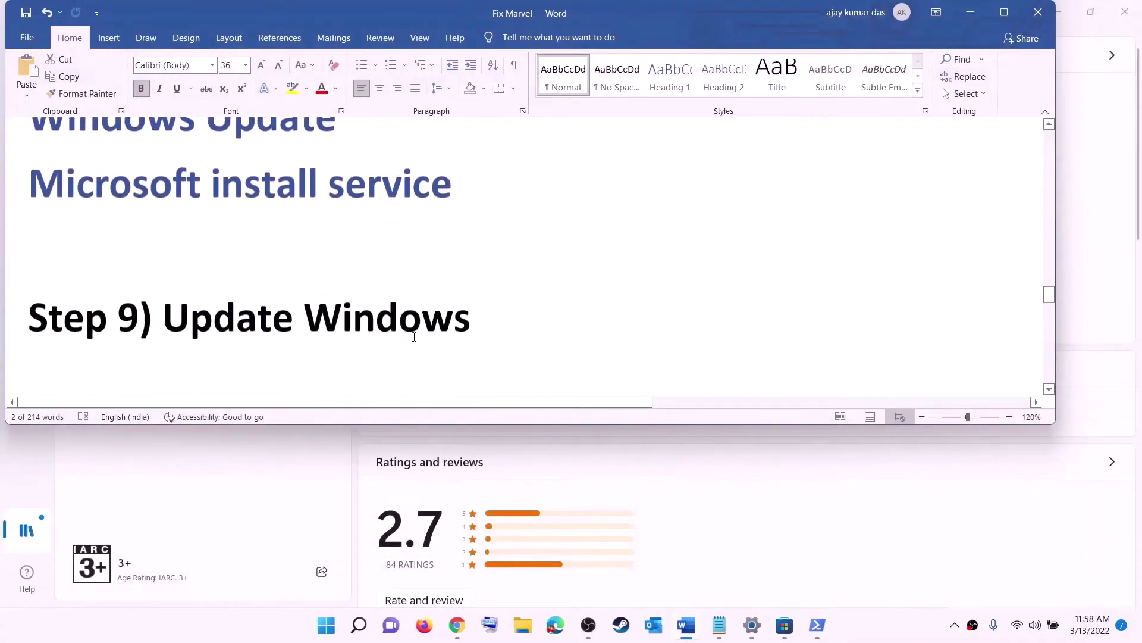
pyautogui.scroll(-2, 414, 338)
pyautogui.moveTo(164, 268); pyautogui.dragTo(497, 271)
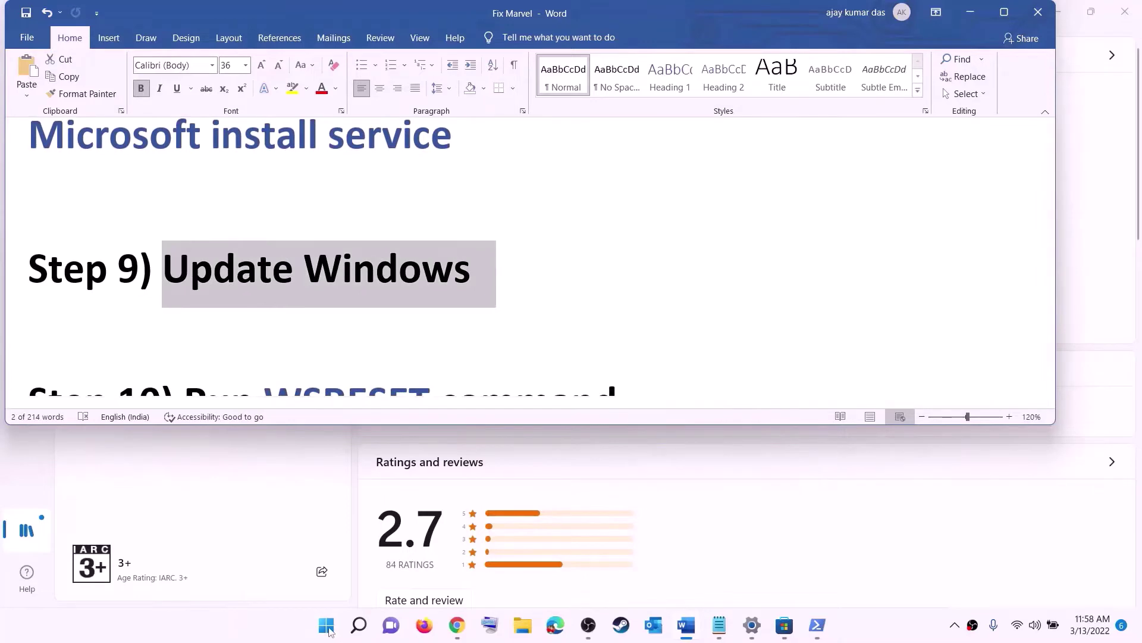
pyautogui.click(327, 624)
pyautogui.click(538, 262)
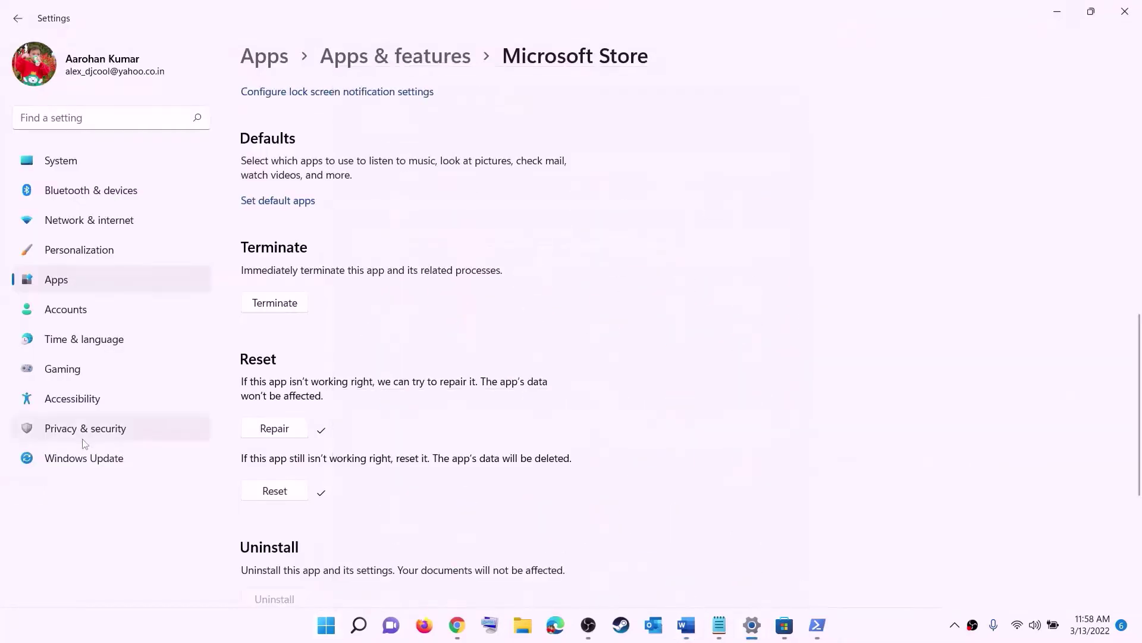
pyautogui.click(89, 459)
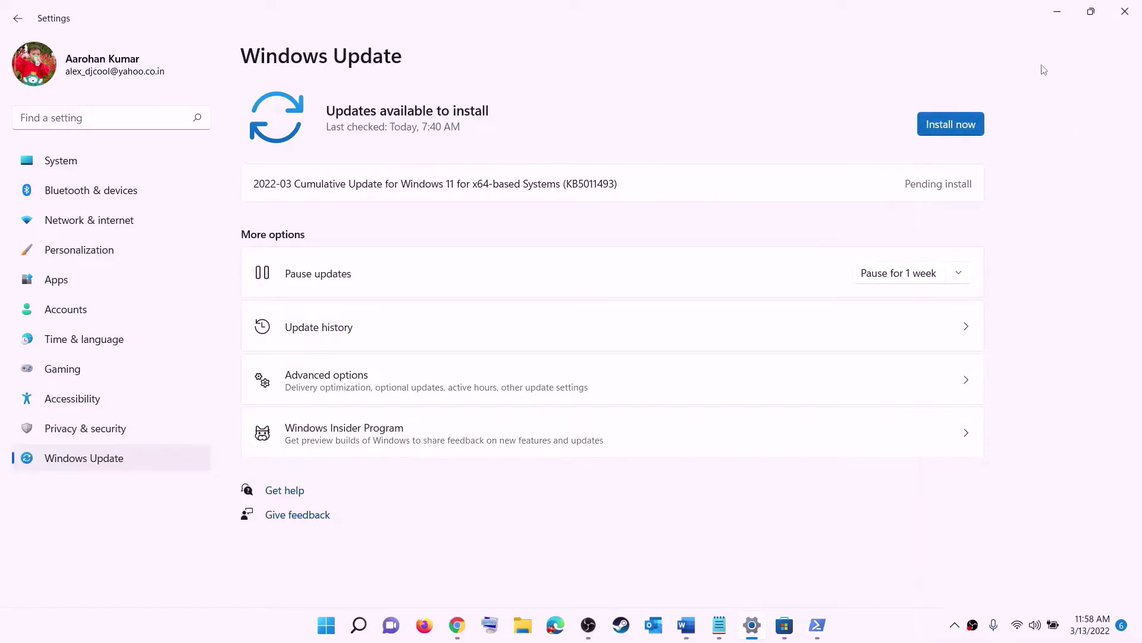
# Glance at the Start power options, then return to the Fix Marvel guide and scroll on
pyautogui.click(330, 628)
pyautogui.click(755, 573)
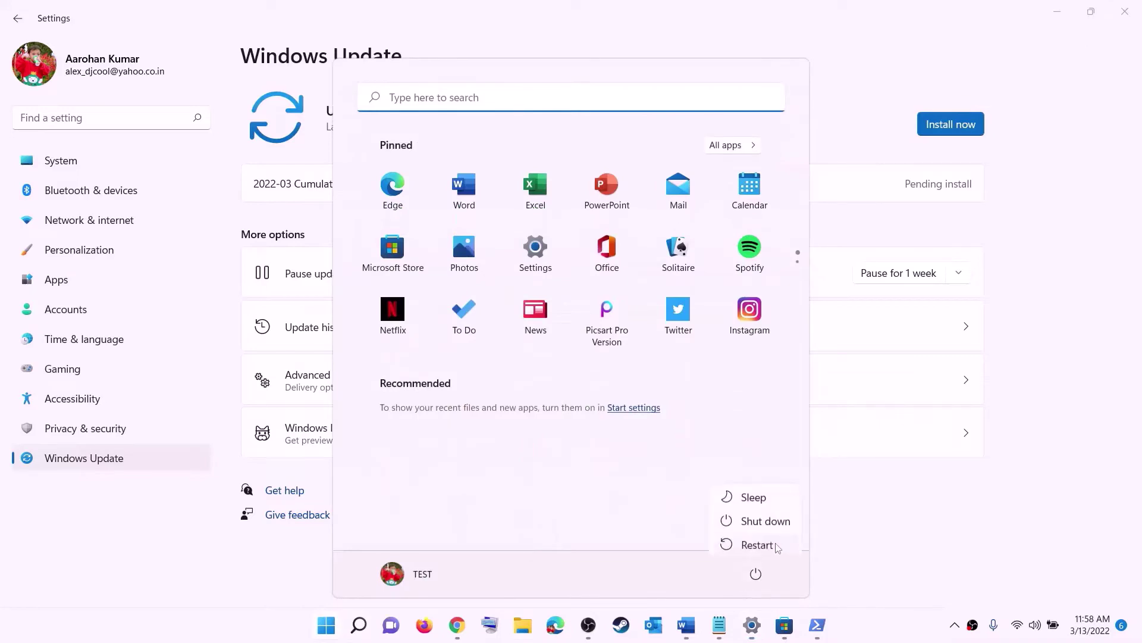
pyautogui.click(1066, 12)
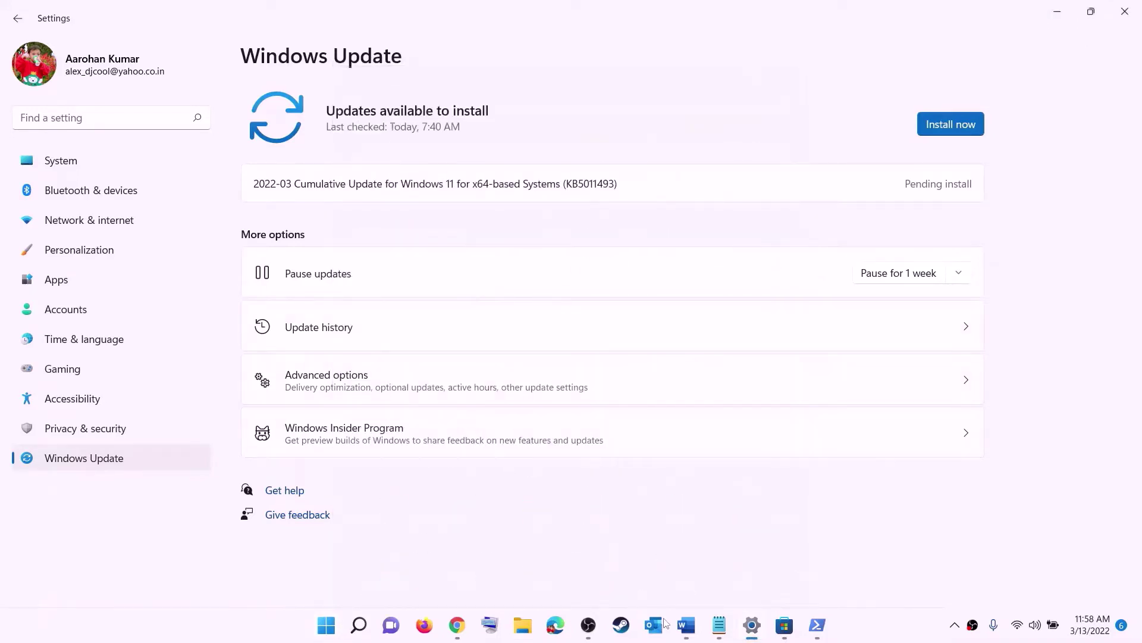
pyautogui.click(686, 625)
pyautogui.scroll(-3, 347, 284)
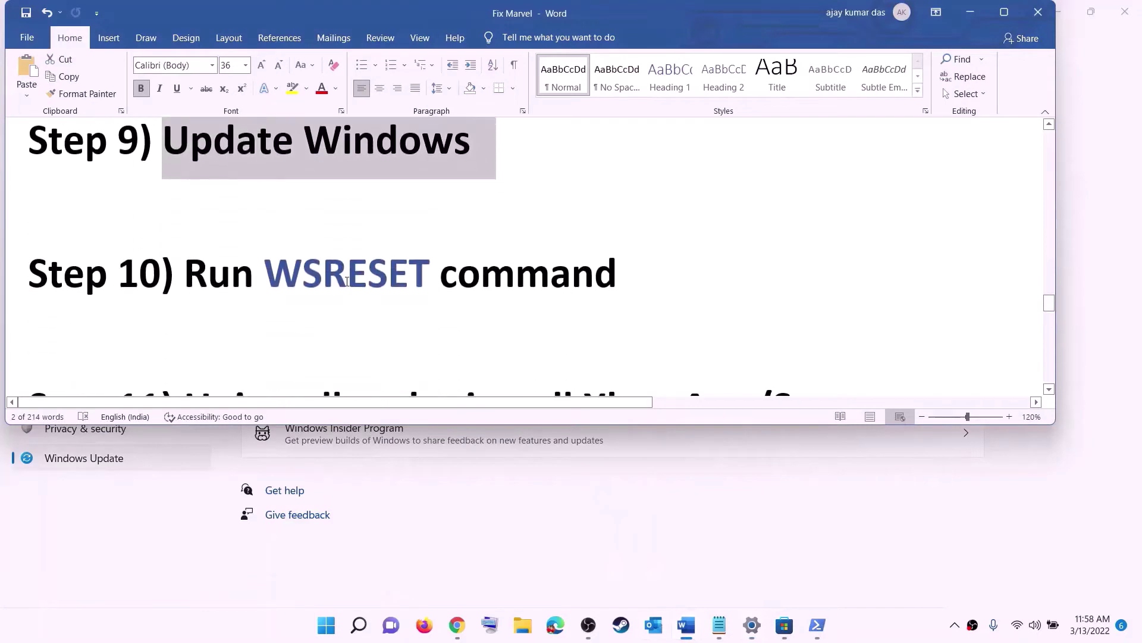
# Copy WSRESET from the guide and run it from Start search to reset the Store cache
pyautogui.doubleClick(347, 283)
pyautogui.hotkey('ctrl', 'c')
pyautogui.click(322, 637)
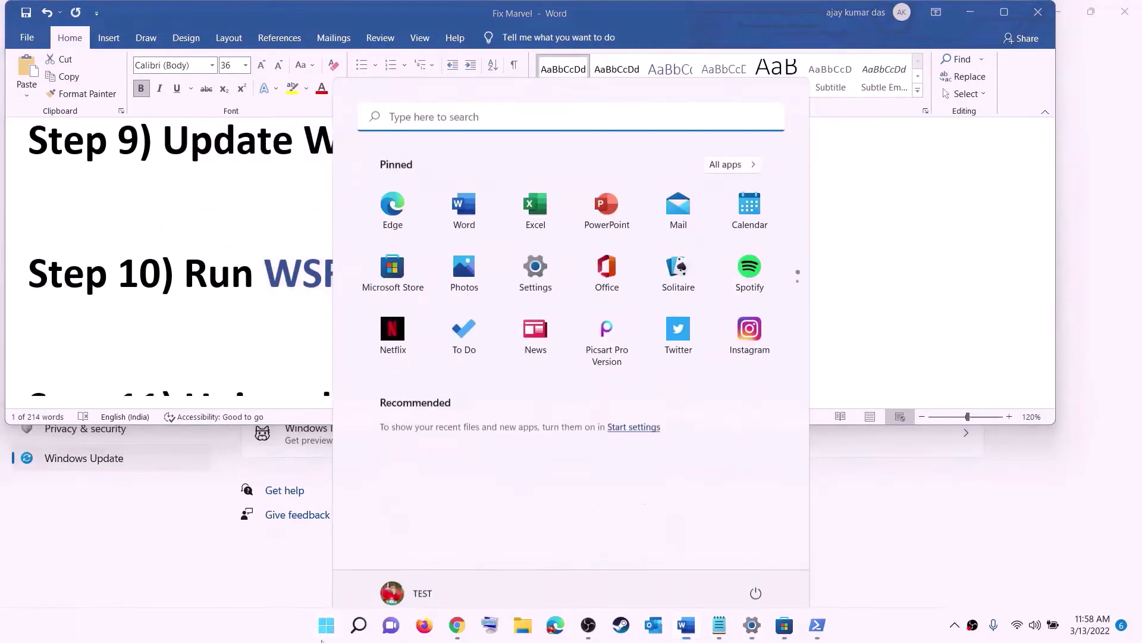
pyautogui.hotkey('ctrl', 'v')
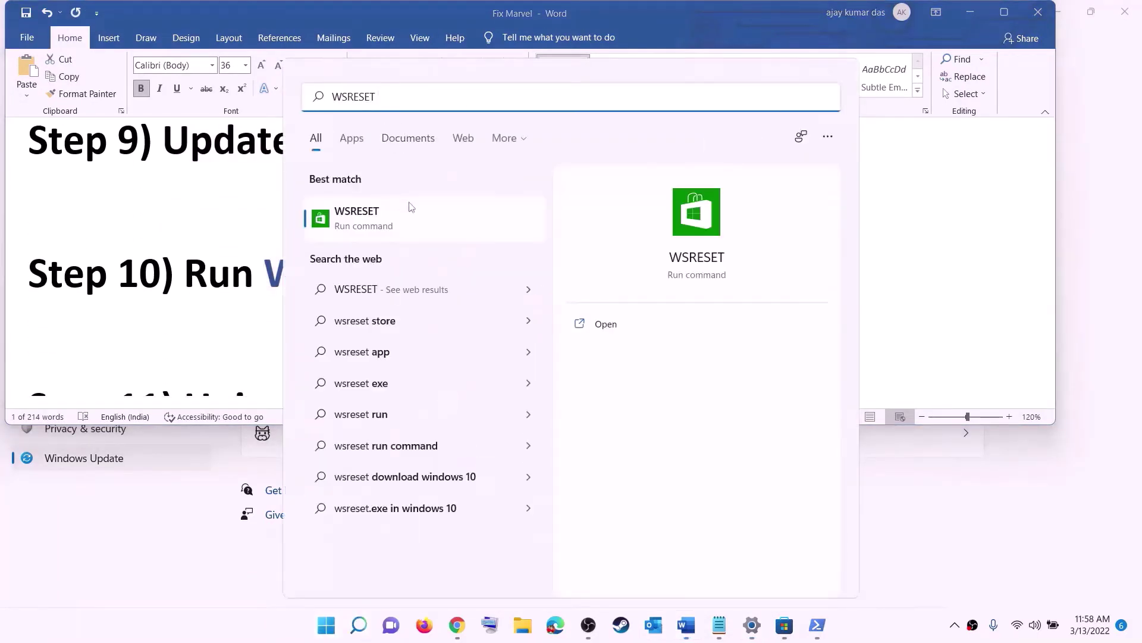
pyautogui.click(376, 226)
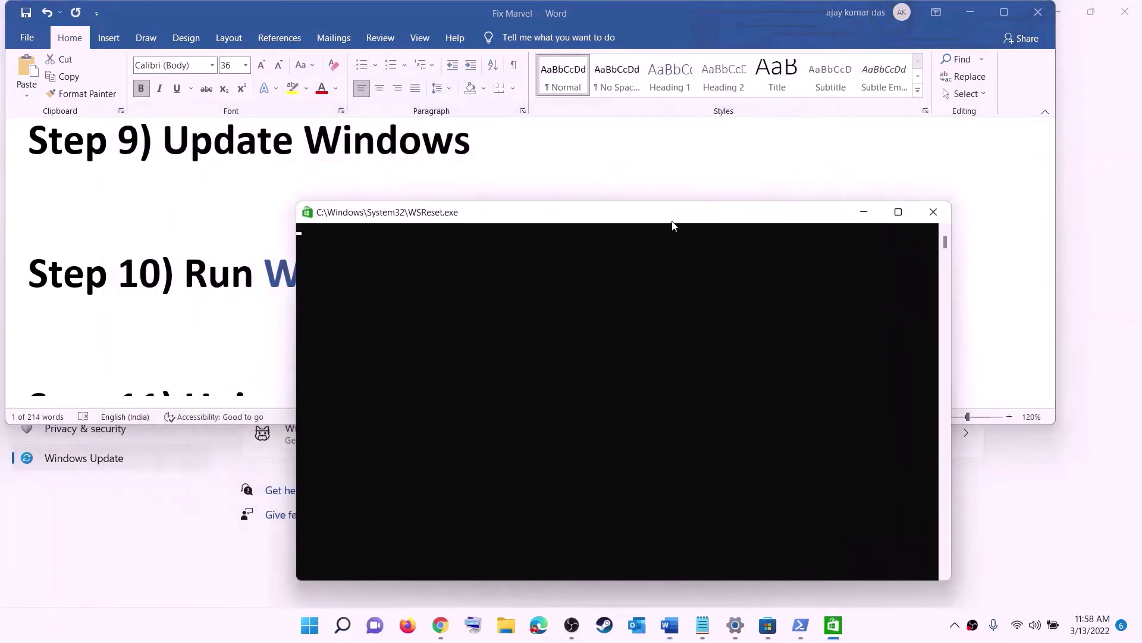
pyautogui.moveTo(672, 221); pyautogui.dragTo(661, 200)
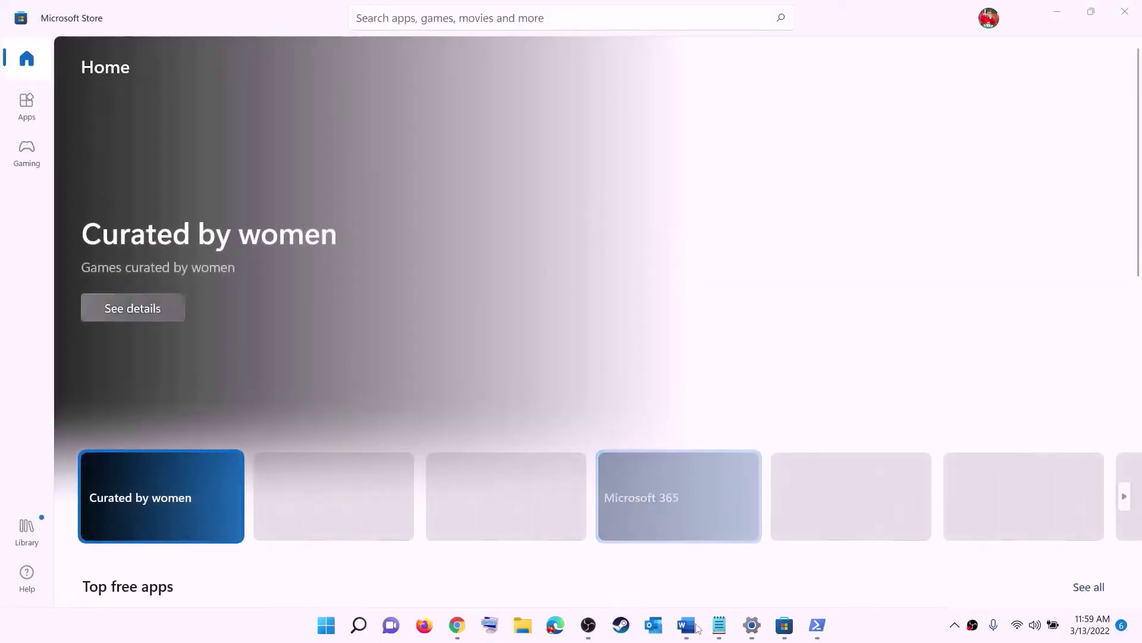
# Return to the Word guide and scroll to Step 11's Remove-AppxPackage command
pyautogui.click(698, 626)
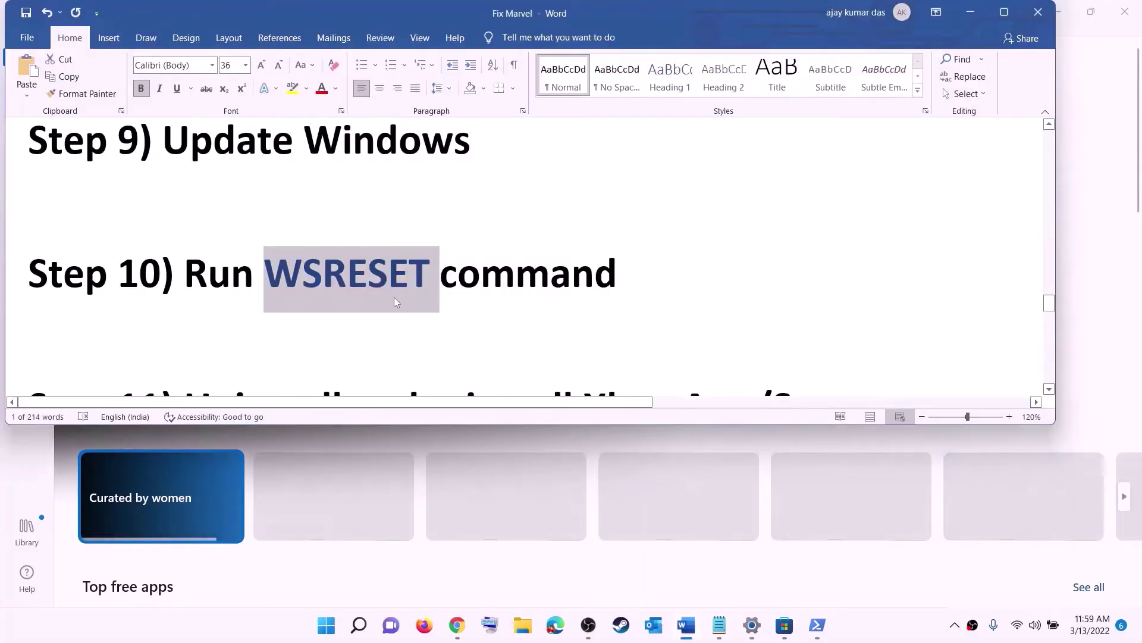
pyautogui.scroll(-3, 394, 297)
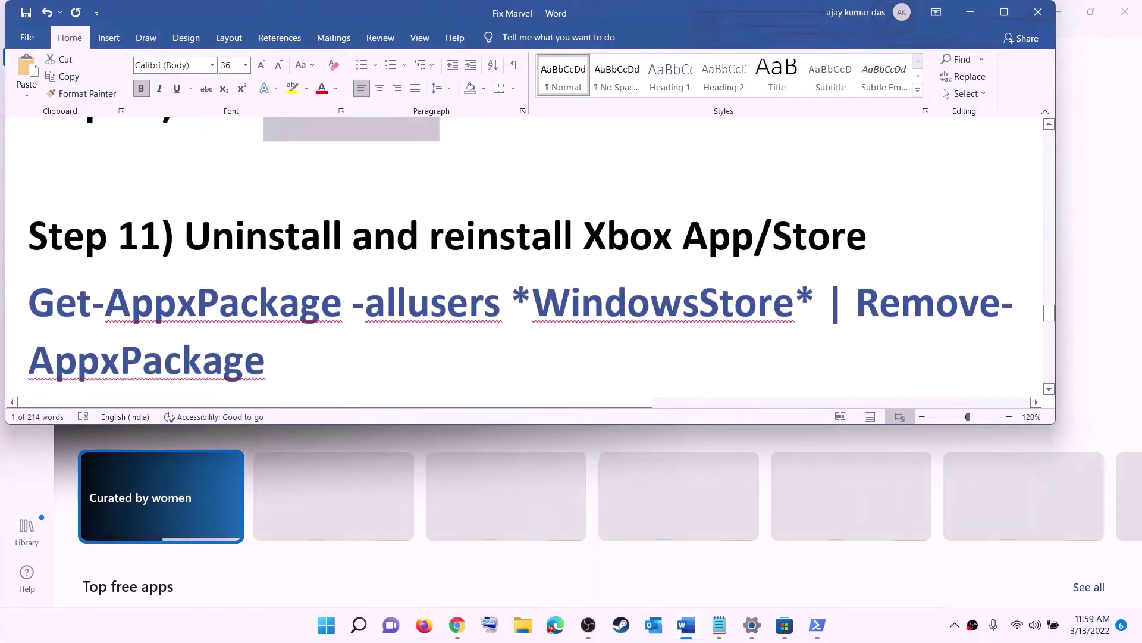
pyautogui.scroll(-1, 407, 293)
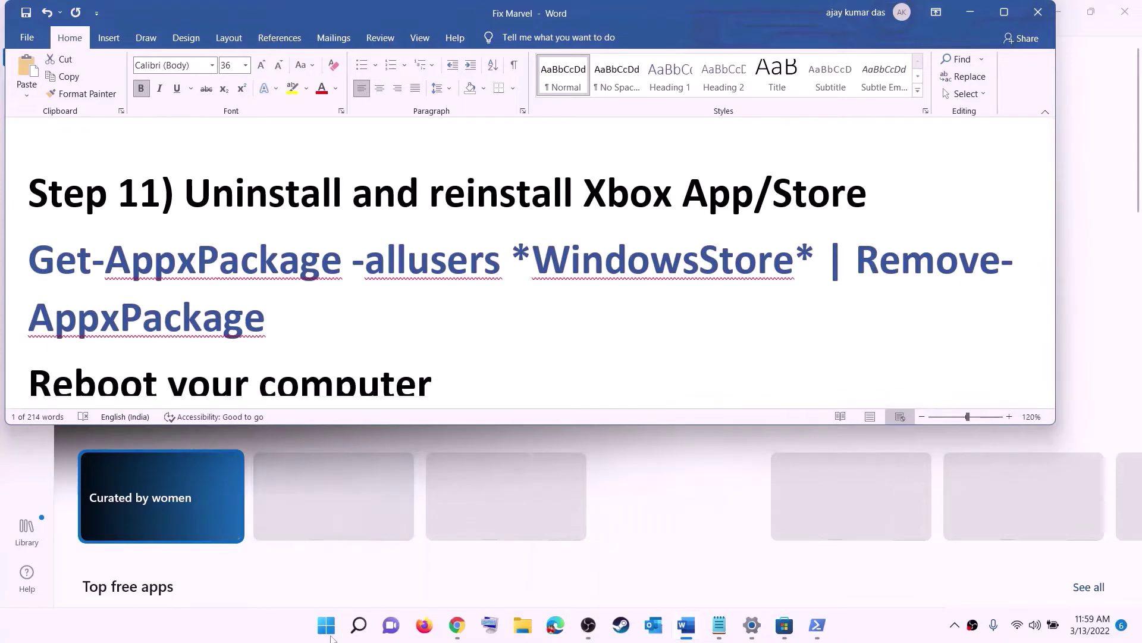
pyautogui.click(328, 629)
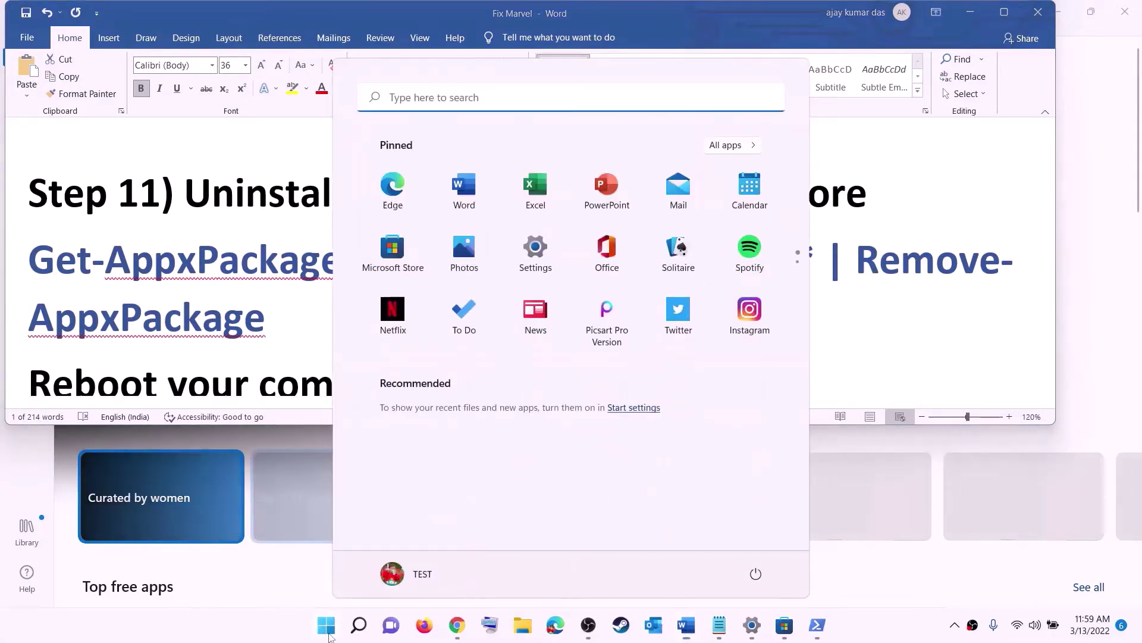
# Search 'xbo', choose Uninstall on the Xbox app, then cancel the confirmation and return to Word
pyautogui.write('xbo')
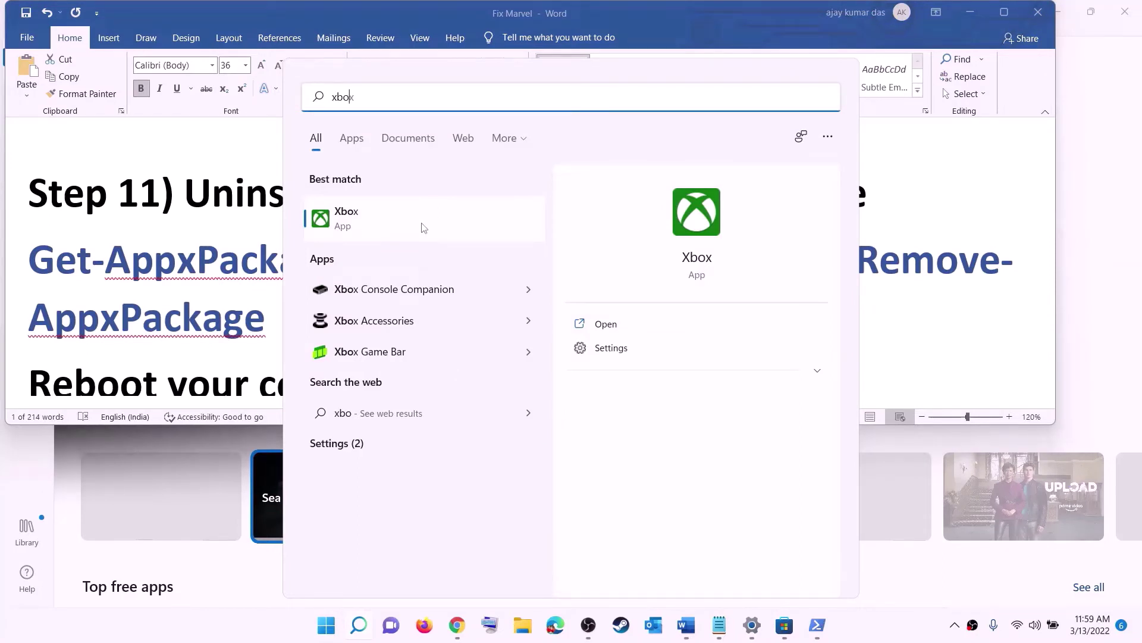
pyautogui.rightClick(424, 228)
pyautogui.click(458, 342)
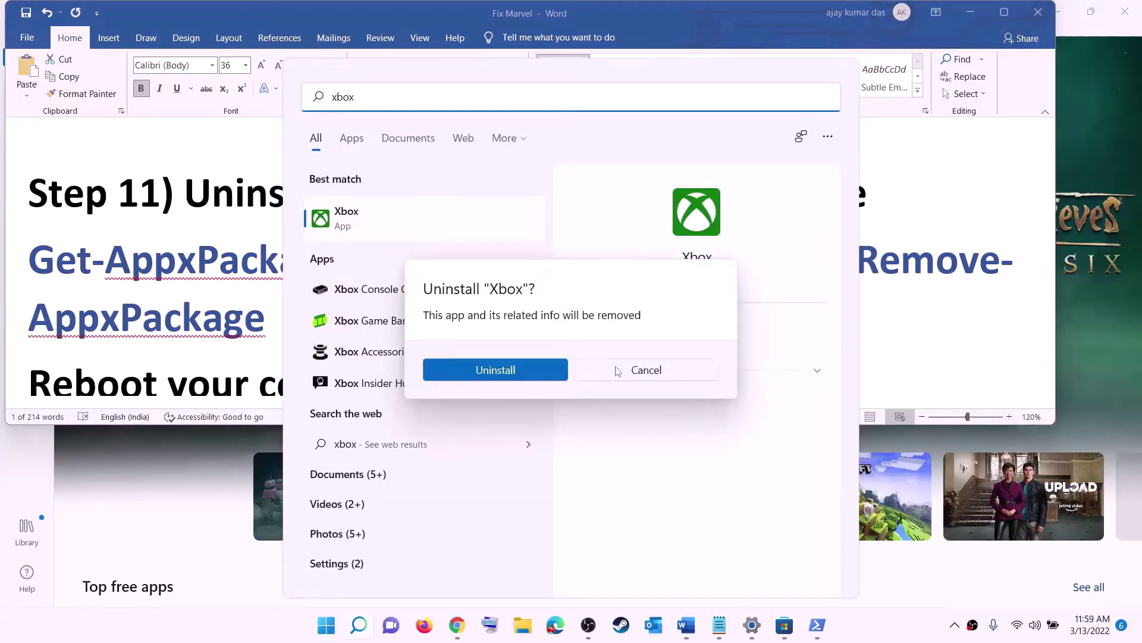
pyautogui.click(618, 371)
pyautogui.click(273, 275)
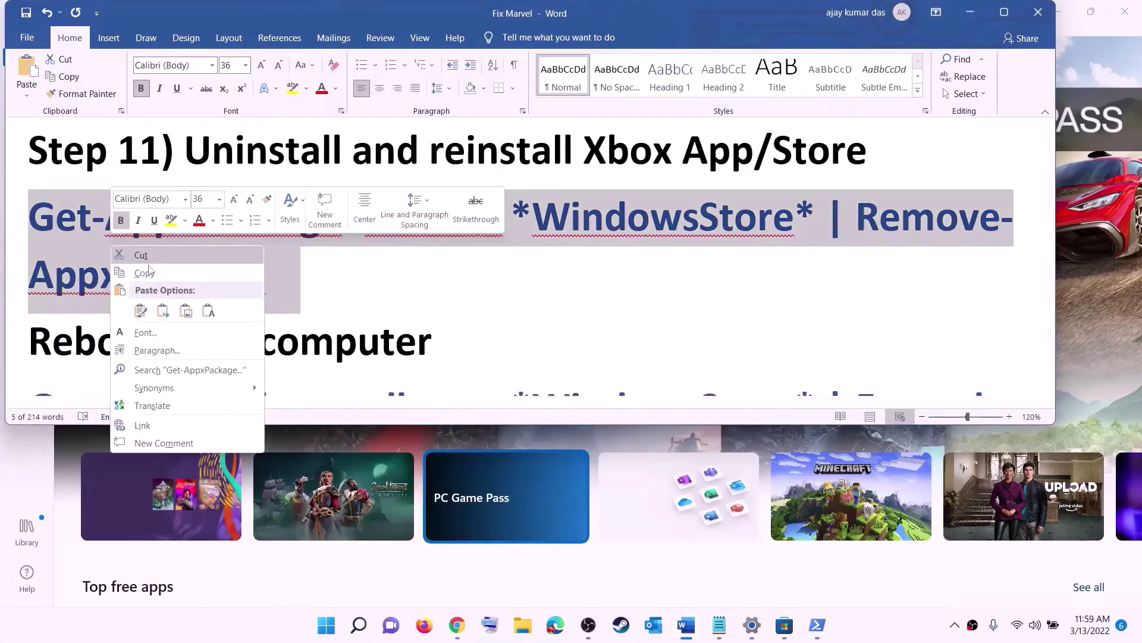
# Run Get-AppxPackage -allusers *WindowsStore* | Remove-AppxPackage in an administrator PowerShell
pyautogui.click(143, 273)
pyautogui.click(334, 636)
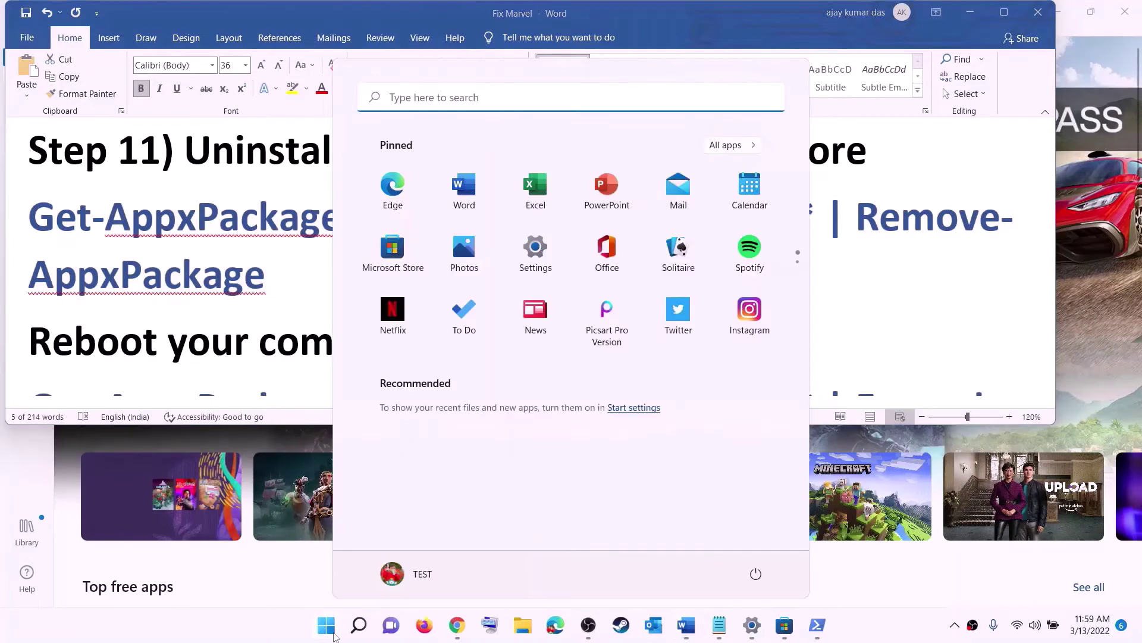
pyautogui.write('powe')
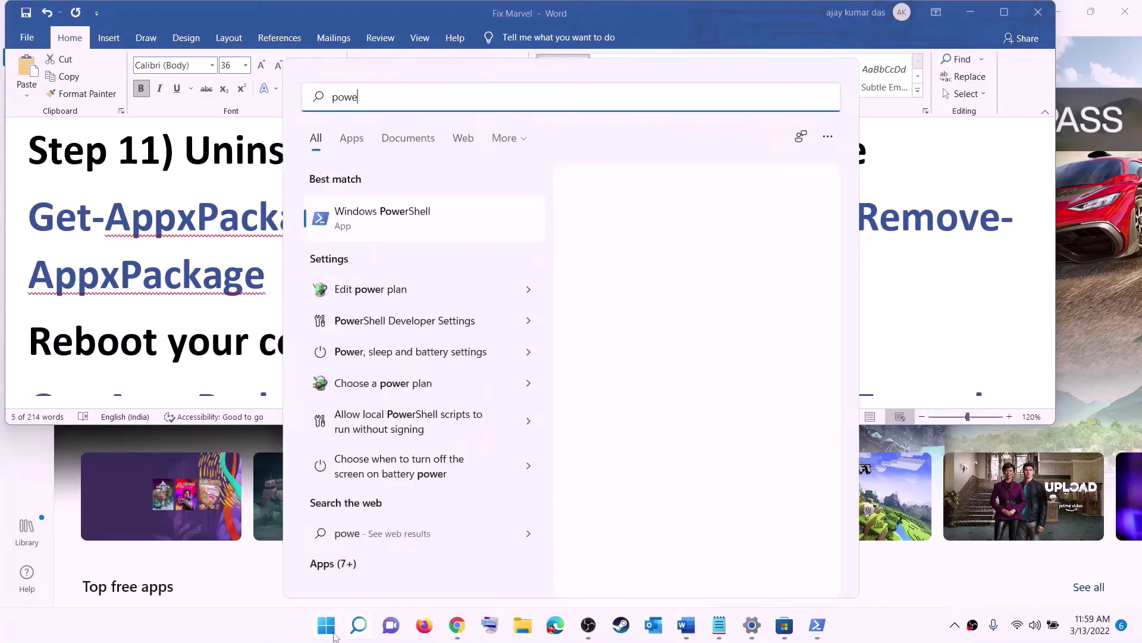
pyautogui.write('rshel')
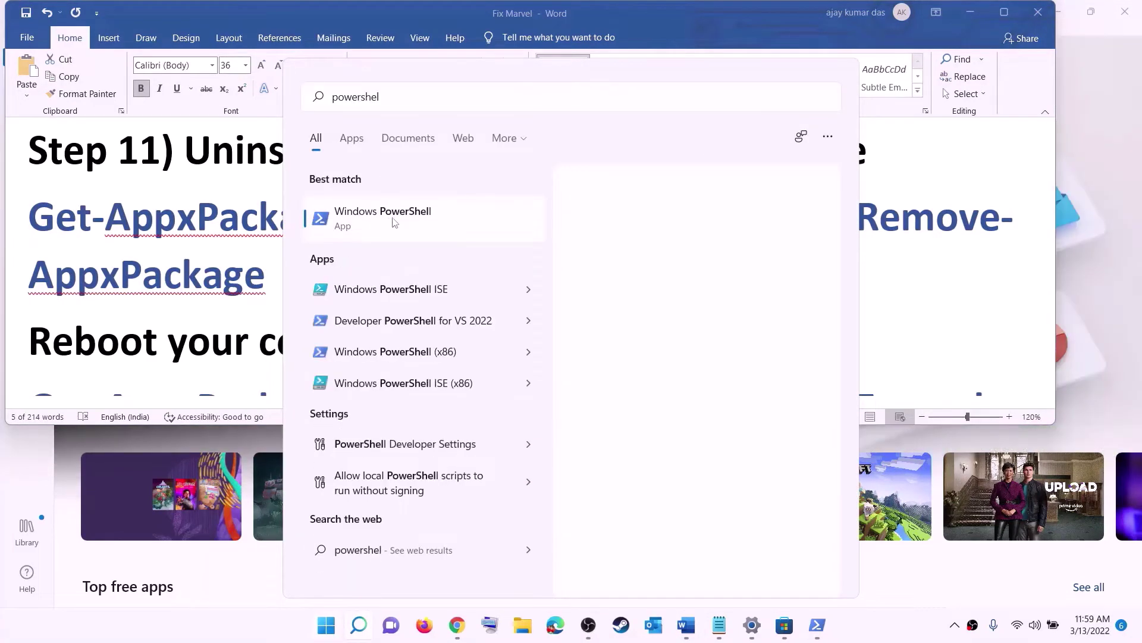
pyautogui.rightClick(386, 218)
pyautogui.click(489, 237)
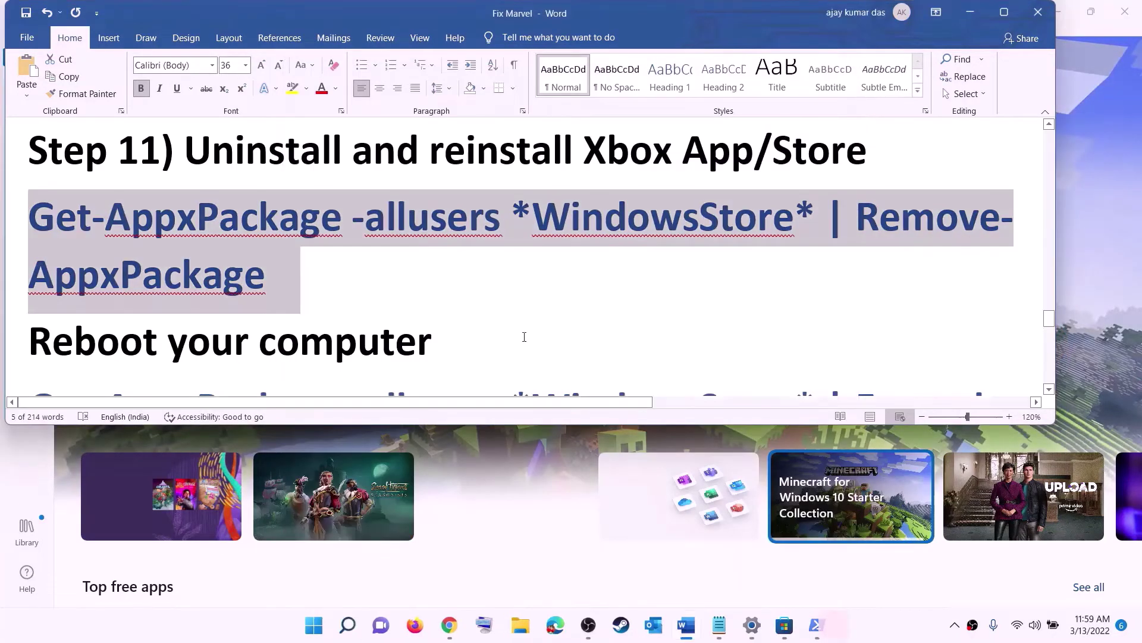
pyautogui.click(494, 426)
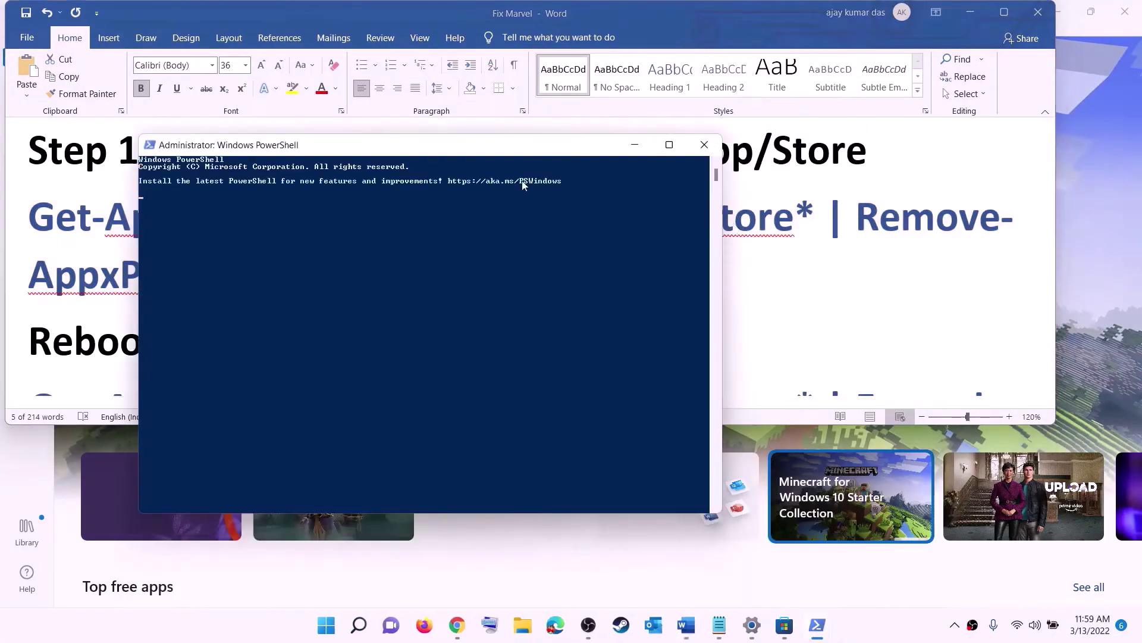
pyautogui.rightClick(356, 218)
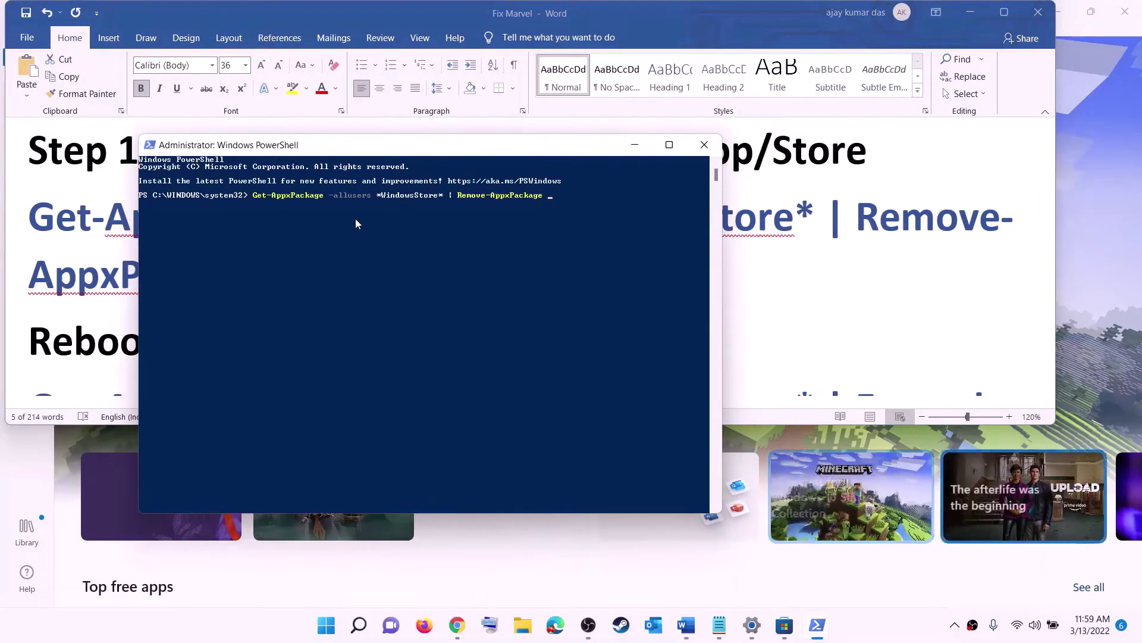
pyautogui.press('Return')
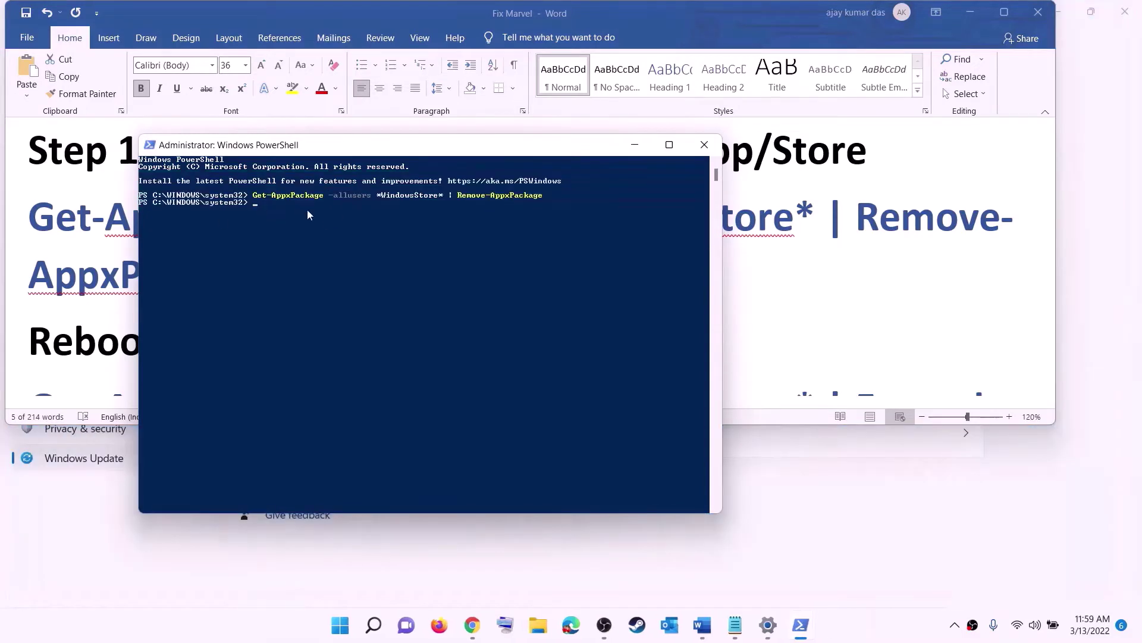
pyautogui.click(81, 297)
pyautogui.doubleClick(94, 330)
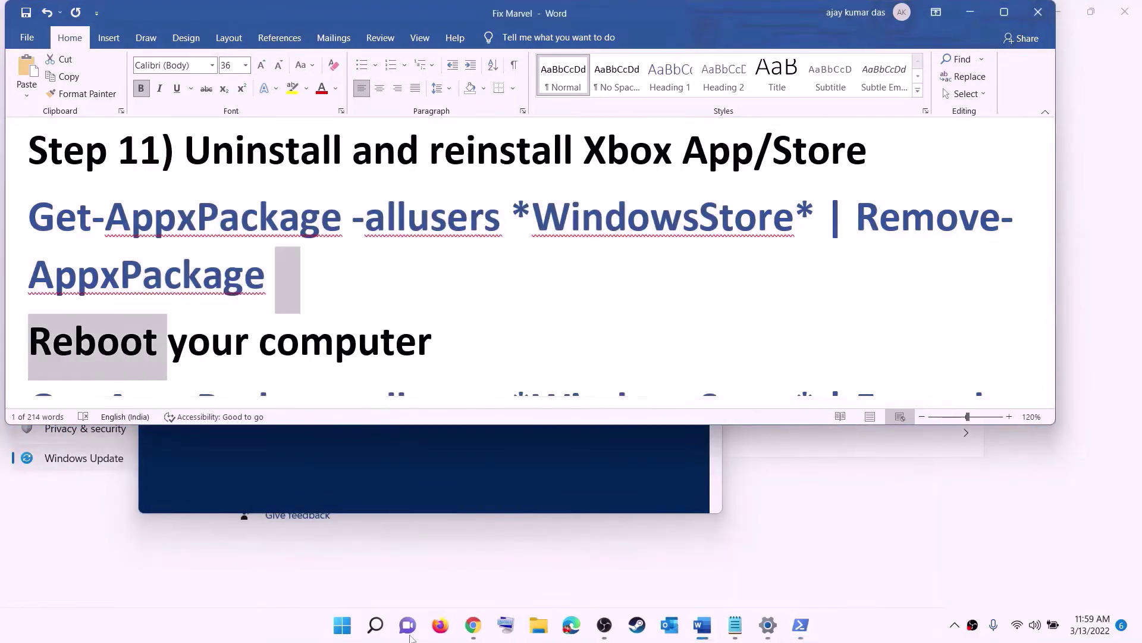
# Copy the WindowsStore Add-AppxPackage -Register AppXManifest.xml command from the guide
pyautogui.click(343, 625)
pyautogui.click(756, 574)
pyautogui.click(751, 563)
pyautogui.click(247, 276)
pyautogui.scroll(-4, 327, 268)
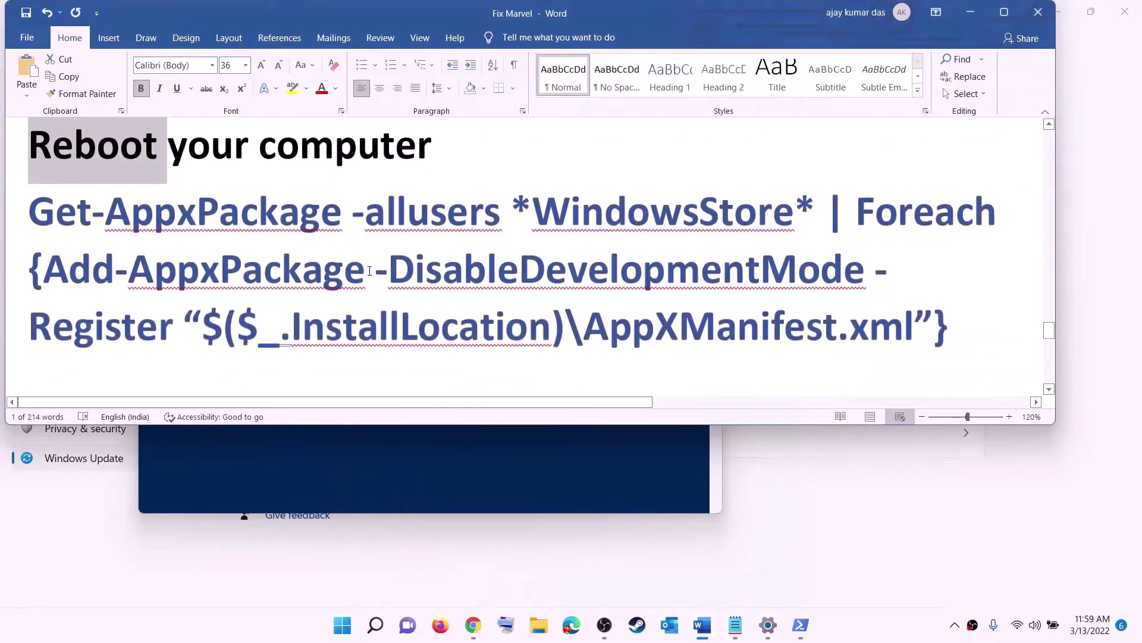
pyautogui.moveTo(969, 292); pyautogui.dragTo(17, 220)
pyautogui.rightClick(190, 230)
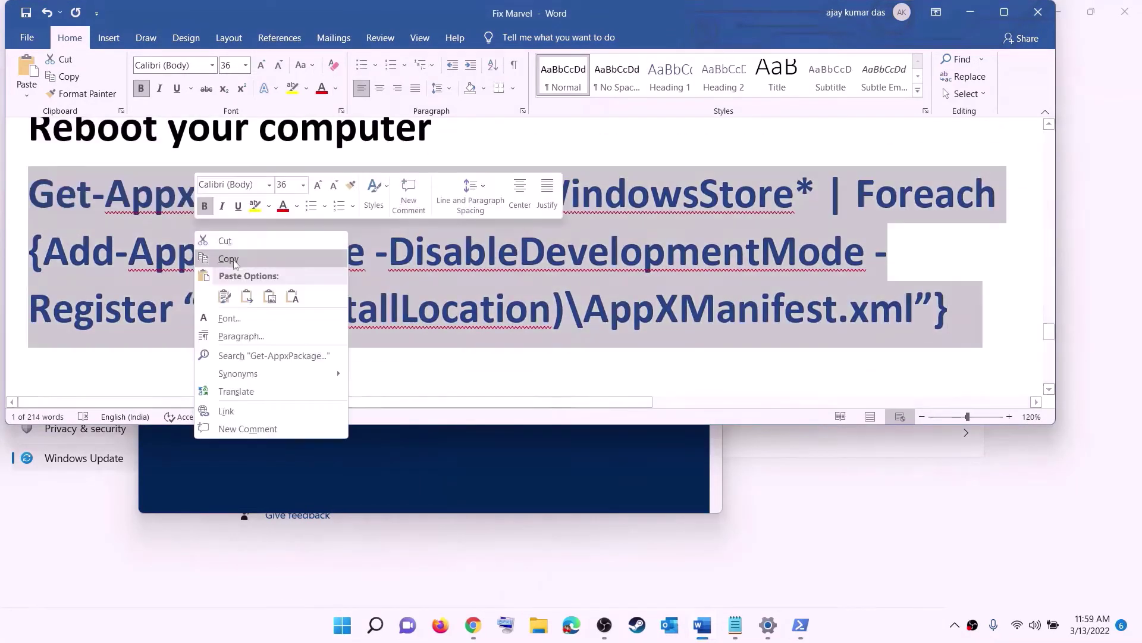
pyautogui.click(235, 260)
# Paste and run the Store re-registration command in a new administrator PowerShell
pyautogui.click(342, 625)
pyautogui.write('p')
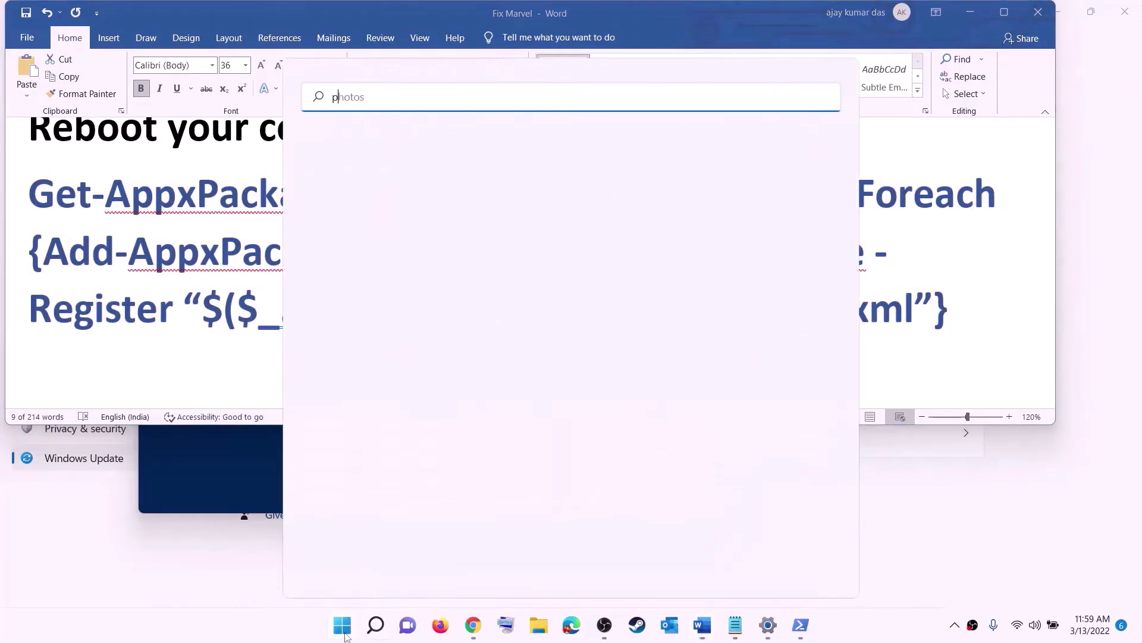
pyautogui.write('owershell')
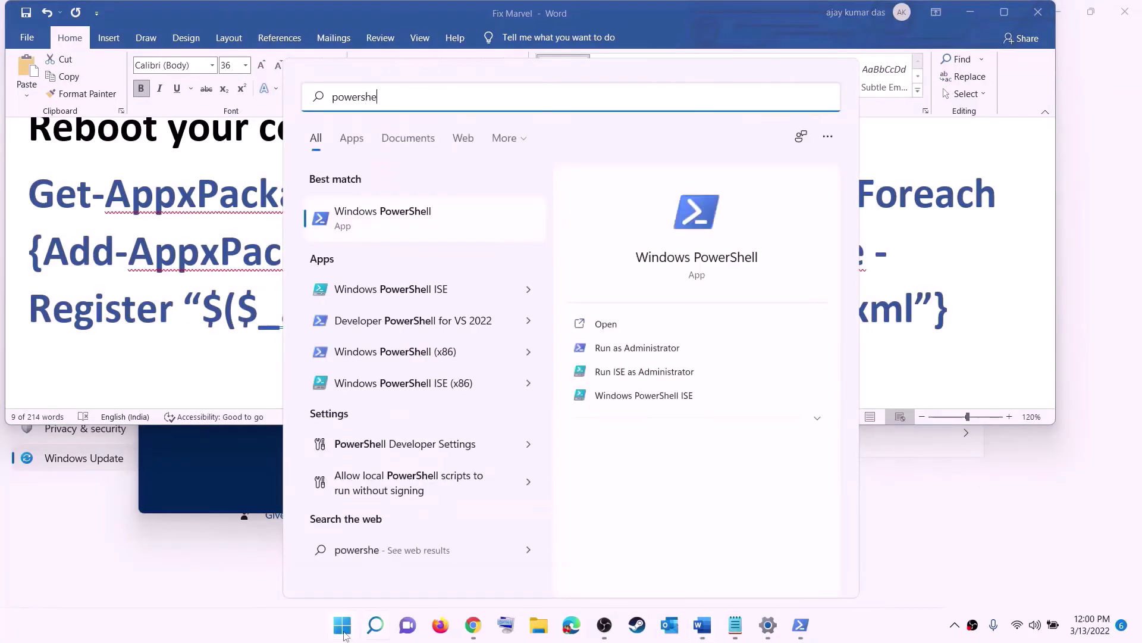
pyautogui.rightClick(360, 226)
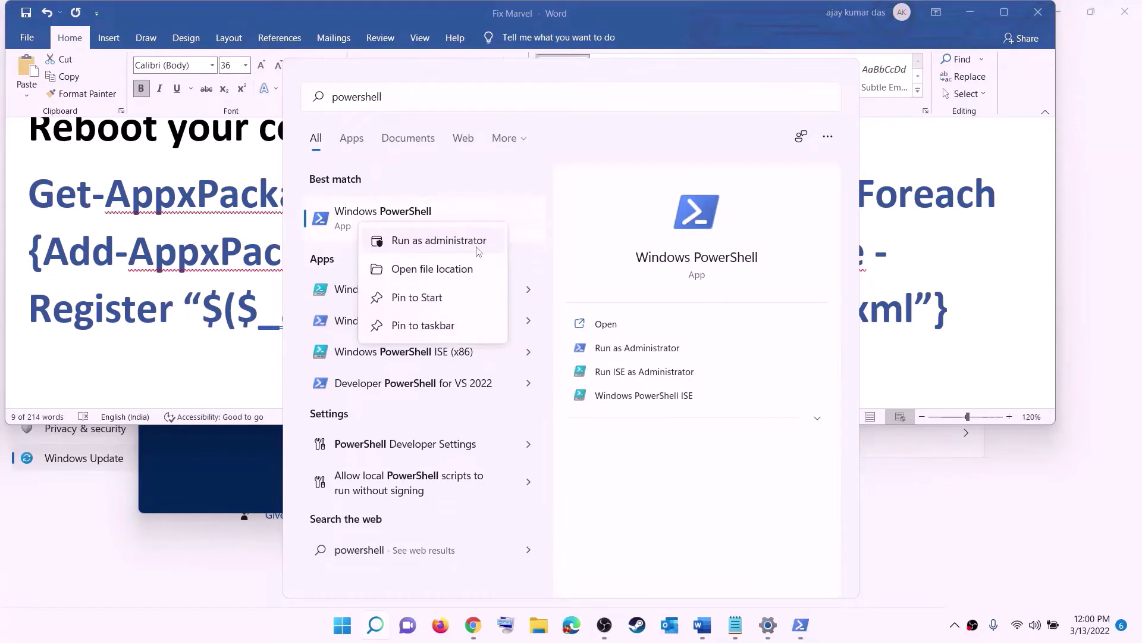
pyautogui.click(396, 233)
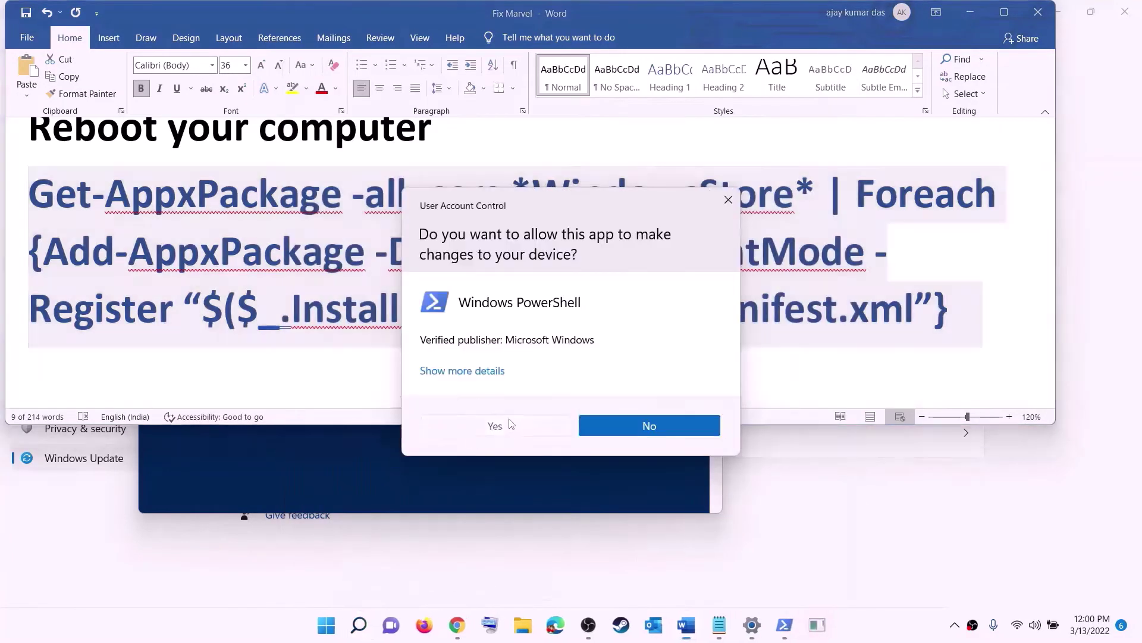
pyautogui.click(507, 427)
pyautogui.moveTo(408, 57); pyautogui.dragTo(542, 128)
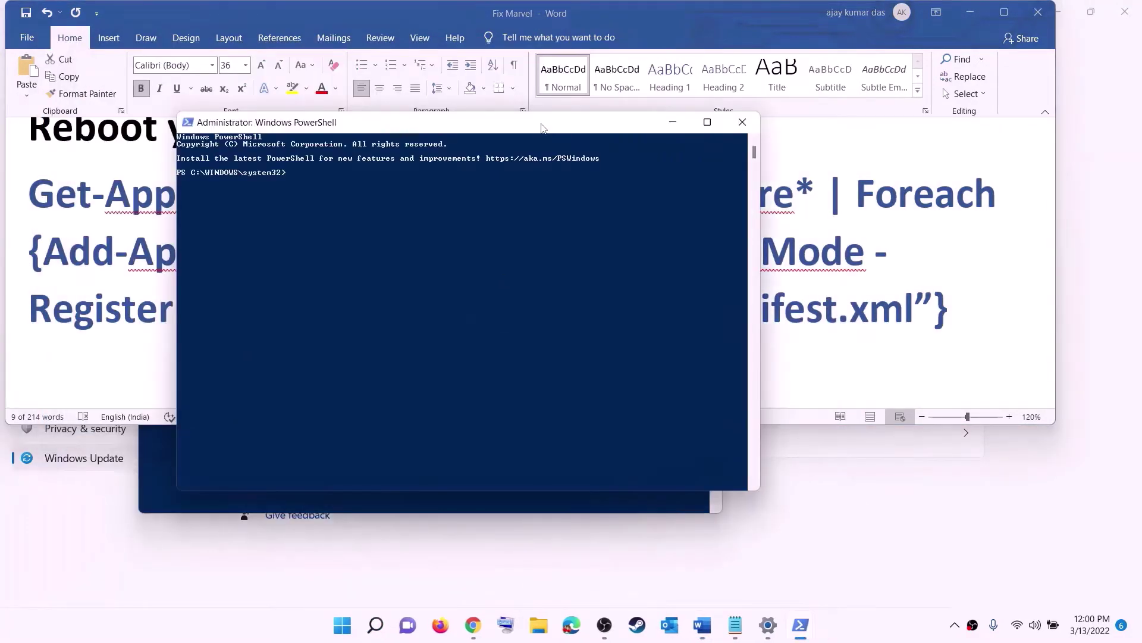
pyautogui.hotkey('ctrl', 'v')
pyautogui.press('Return')
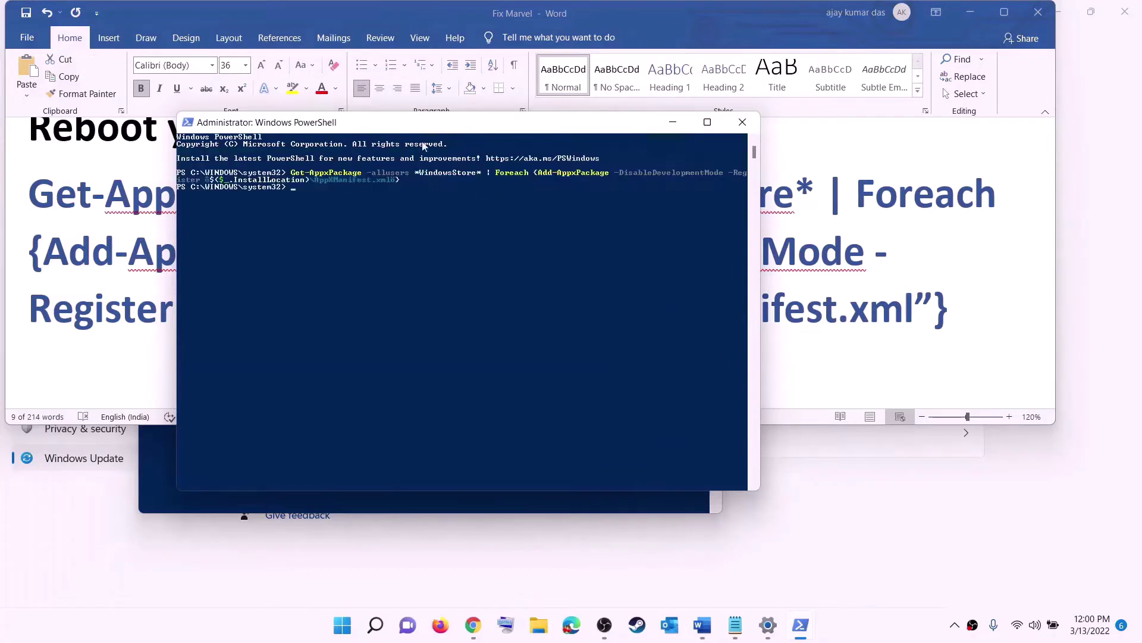
pyautogui.click(351, 632)
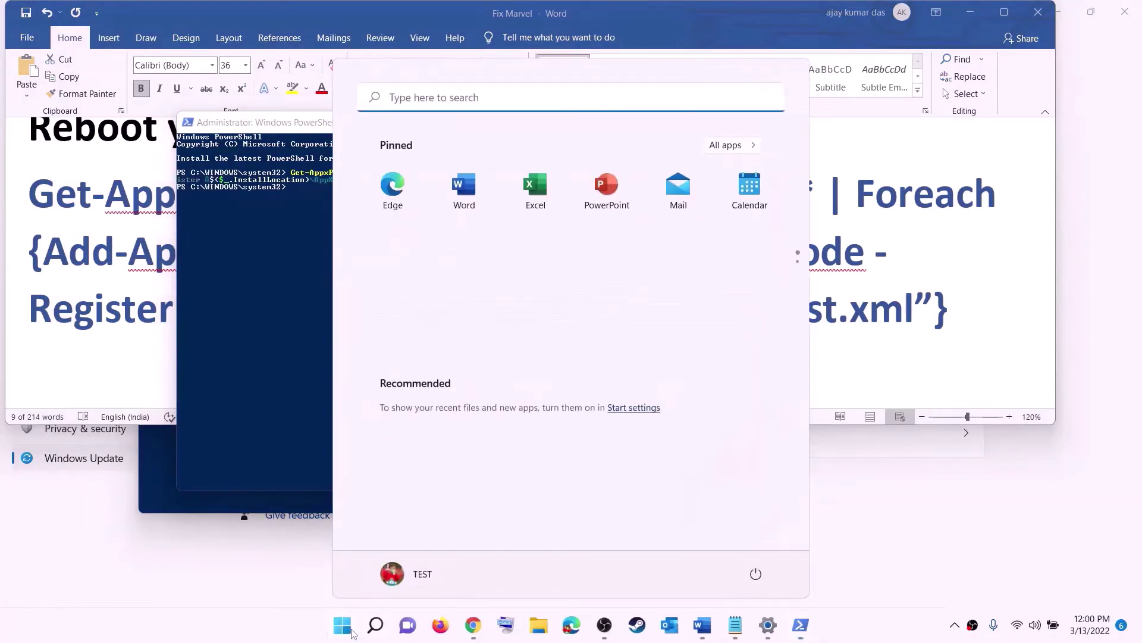
# Launch Microsoft Store maximized, search 'xbox' and open the Xbox app's page
pyautogui.write('store')
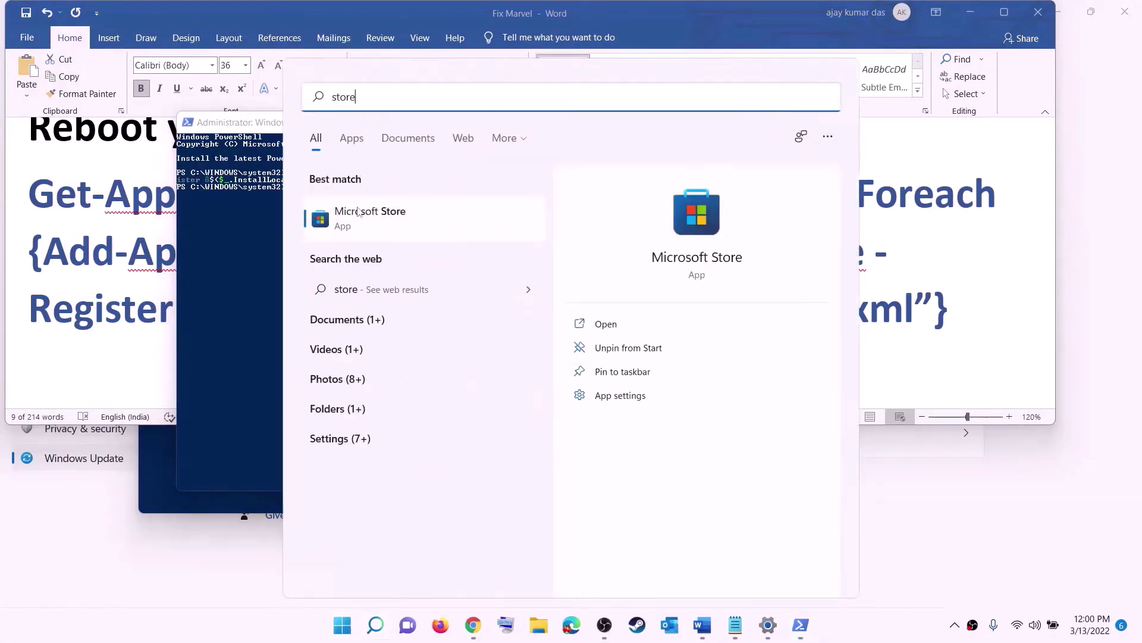
pyautogui.click(357, 213)
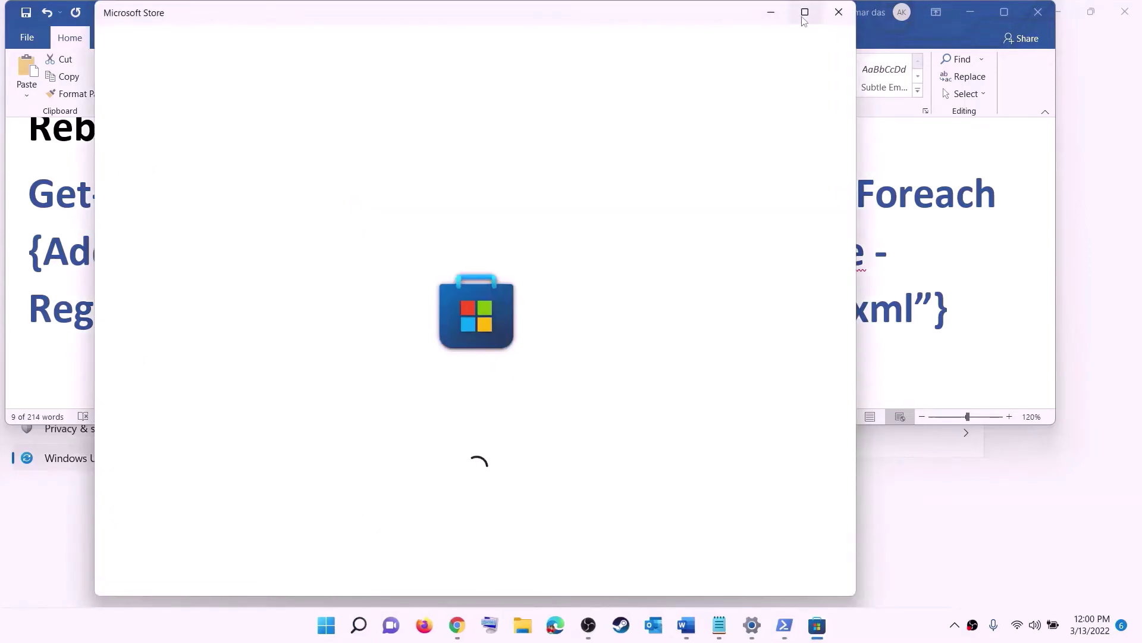
pyautogui.click(805, 12)
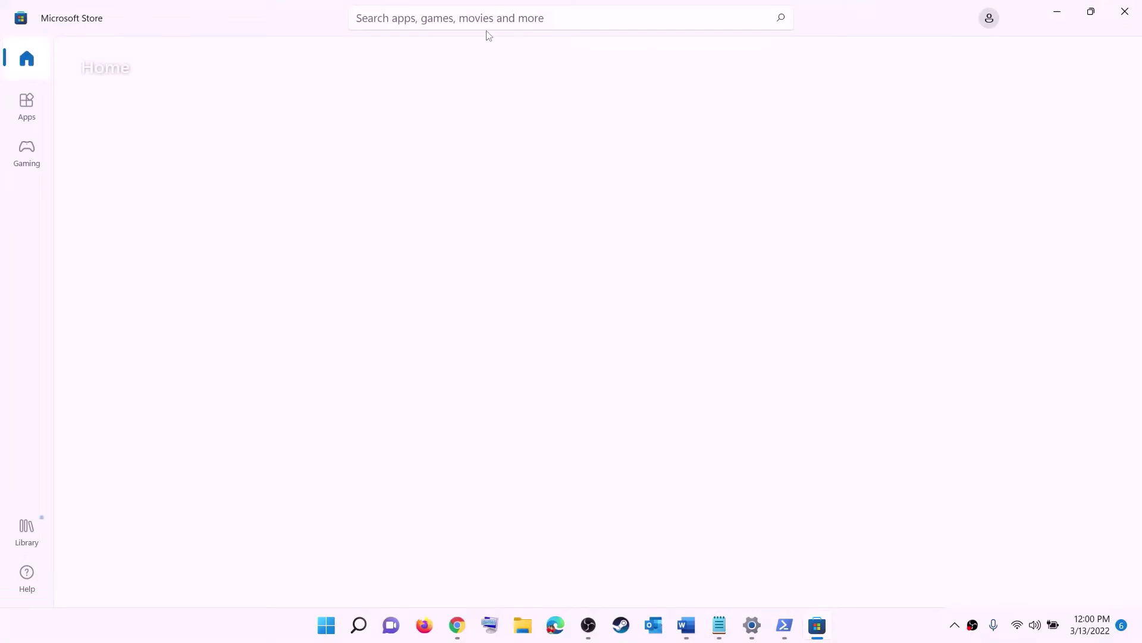
pyautogui.click(428, 19)
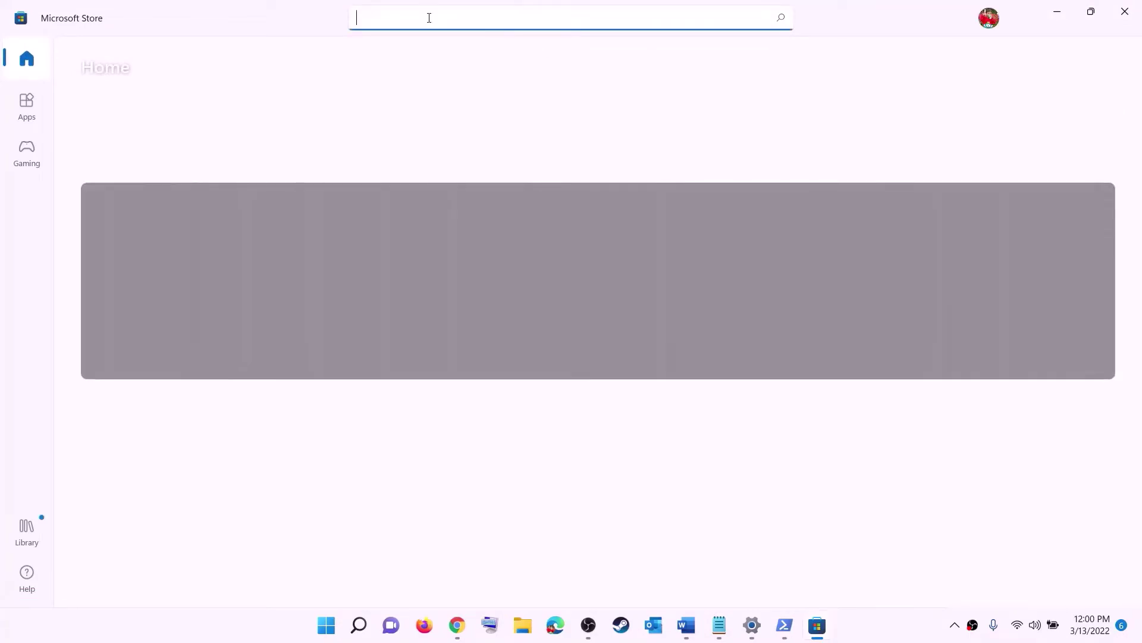
pyautogui.write('xbox')
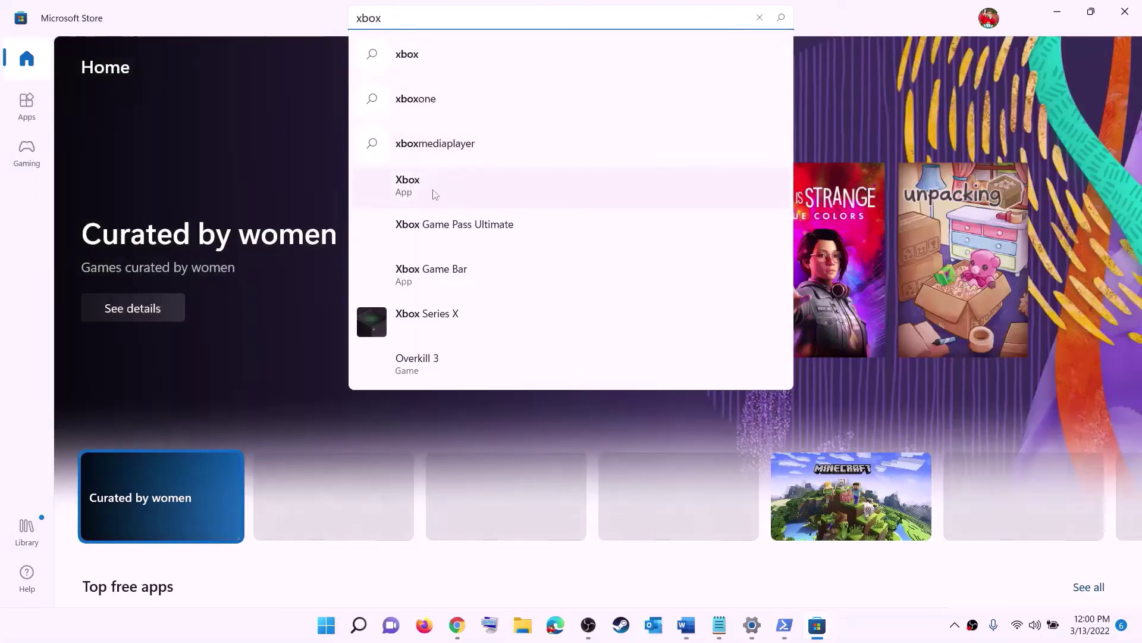
pyautogui.click(441, 189)
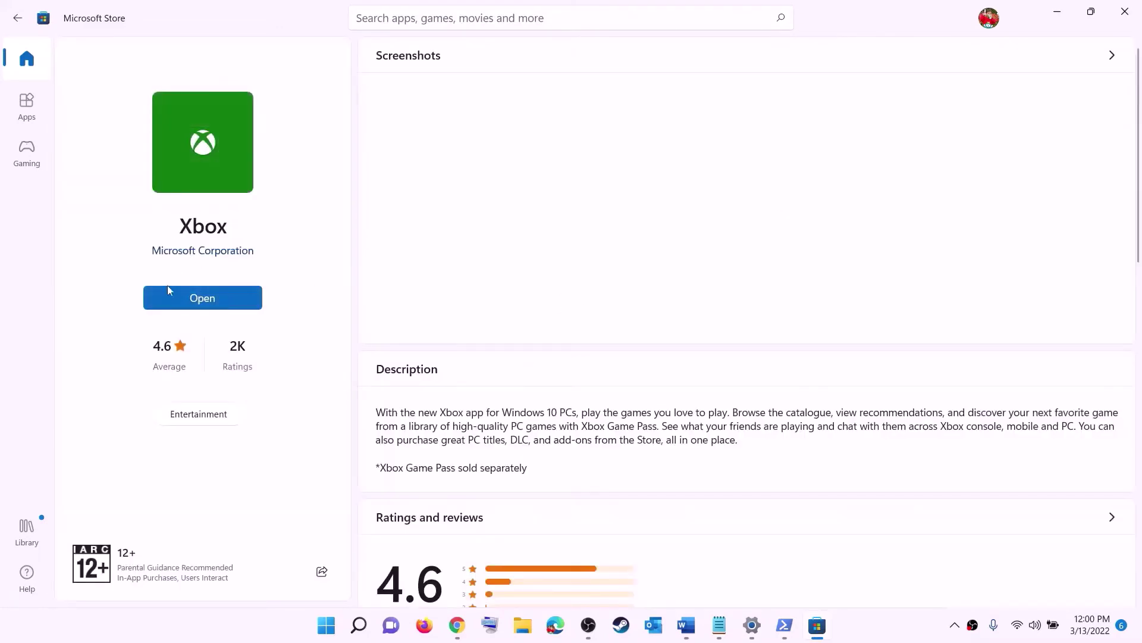
pyautogui.click(686, 624)
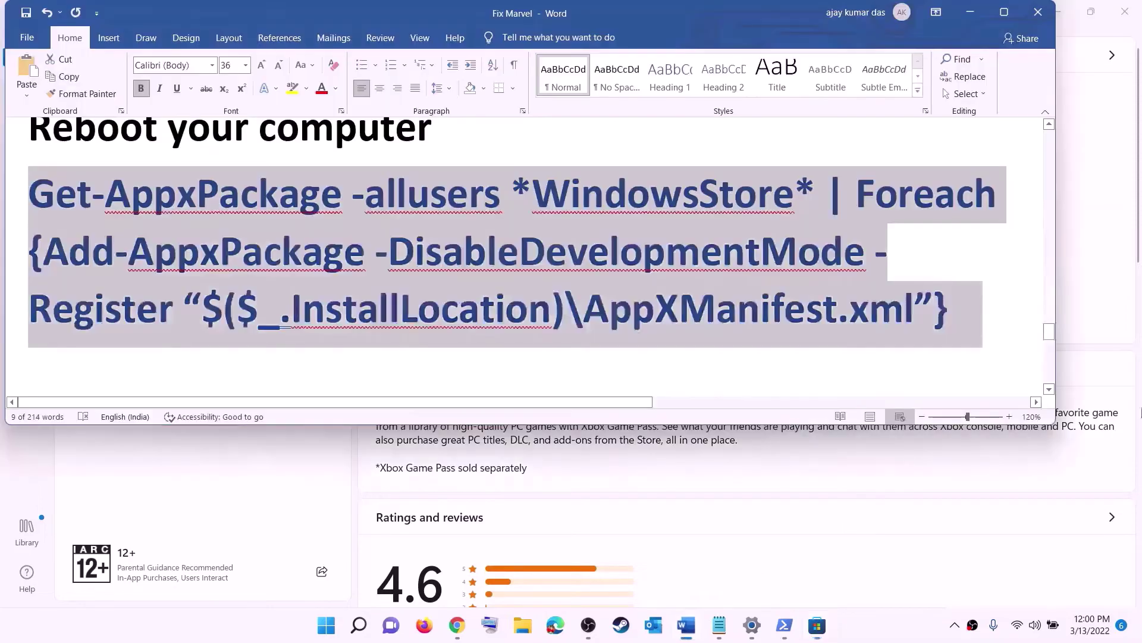
# Highlight Step 12's instruction on installing to the C drive, then open Windows Settings
pyautogui.scroll(-4, 348, 295)
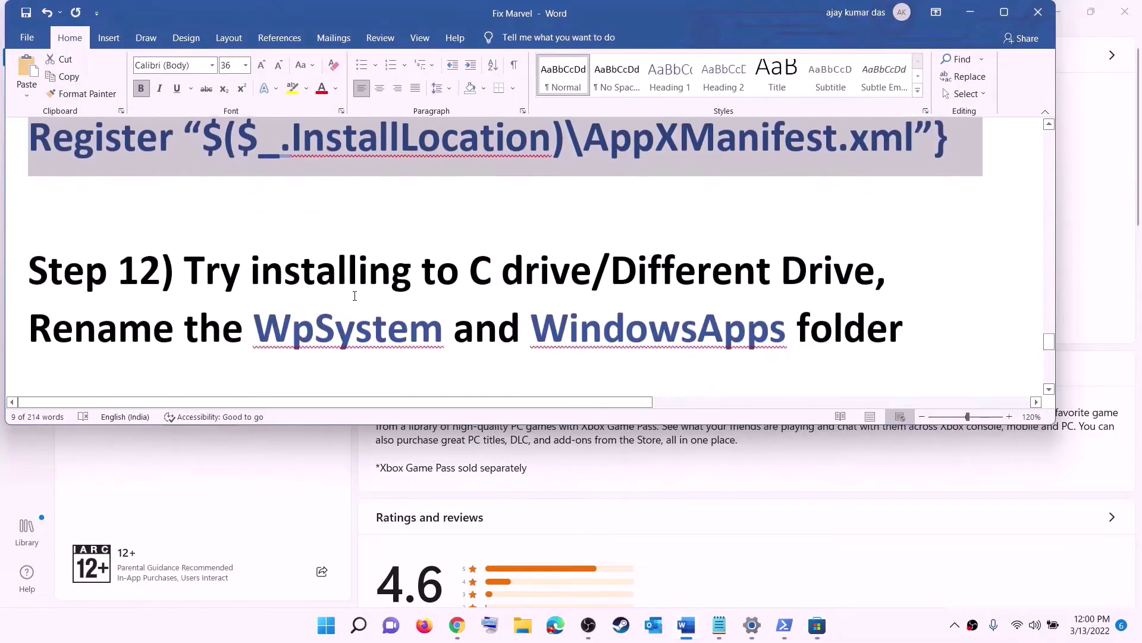
pyautogui.moveTo(162, 228); pyautogui.dragTo(781, 226)
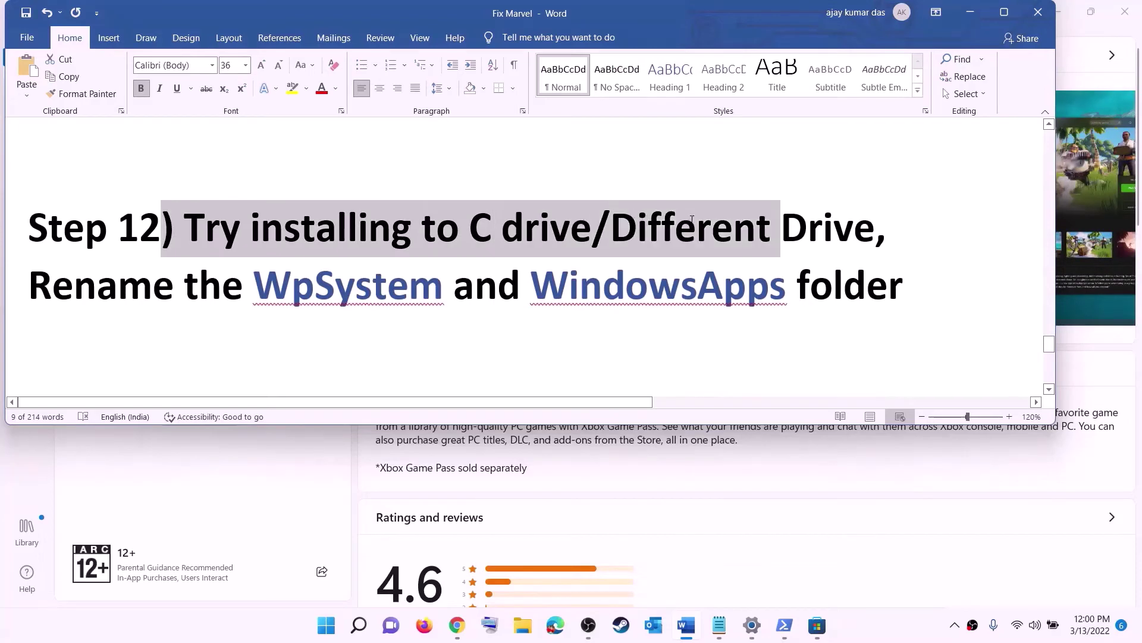
pyautogui.click(497, 234)
pyautogui.doubleClick(480, 228)
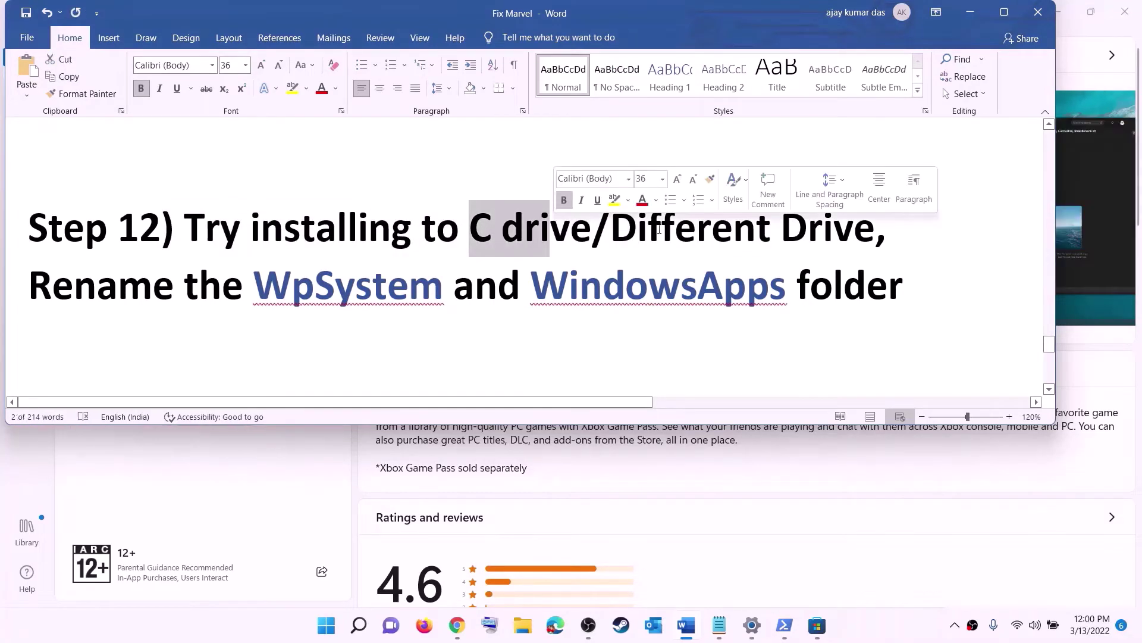
pyautogui.moveTo(613, 228); pyautogui.dragTo(854, 227)
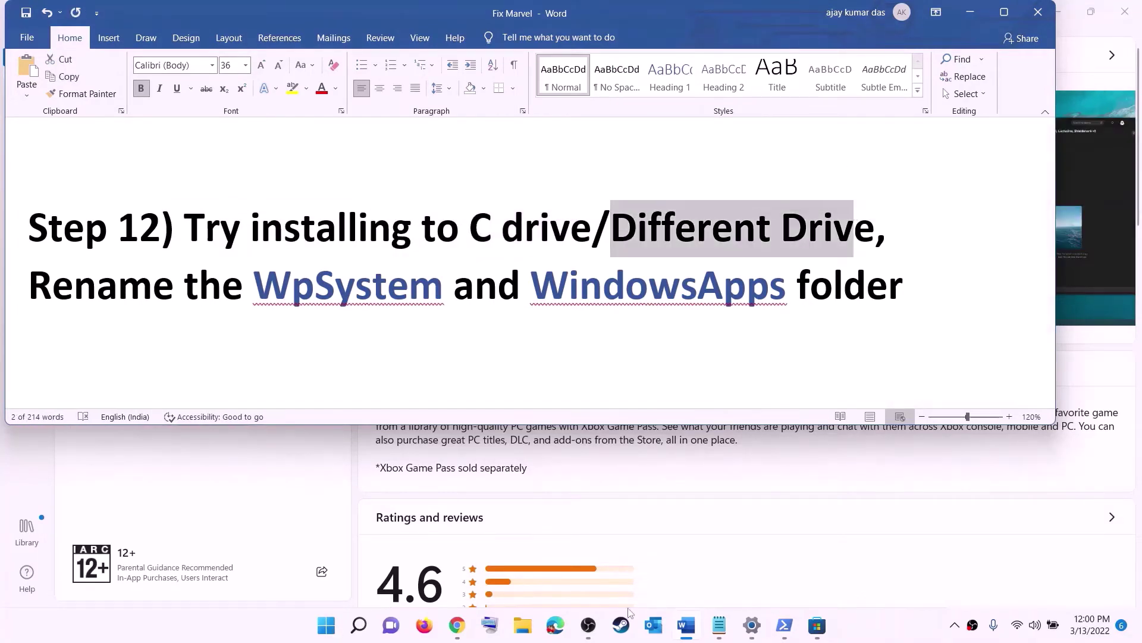
pyautogui.click(326, 625)
pyautogui.click(536, 250)
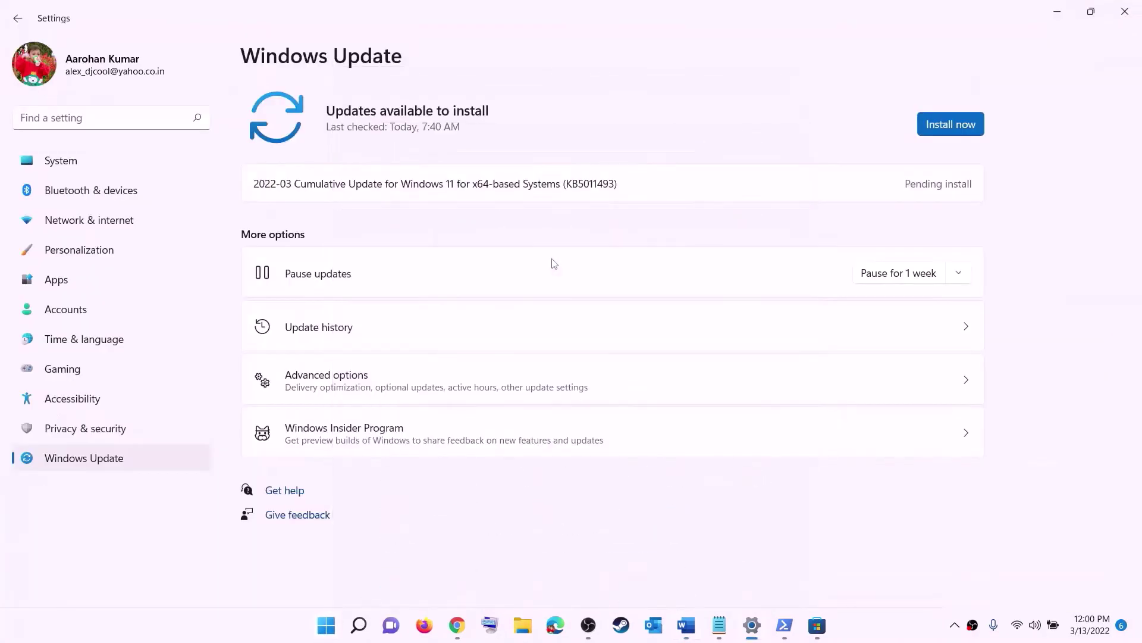
# Navigate System > Storage > Advanced storage settings > Where new content is saved
pyautogui.click(64, 164)
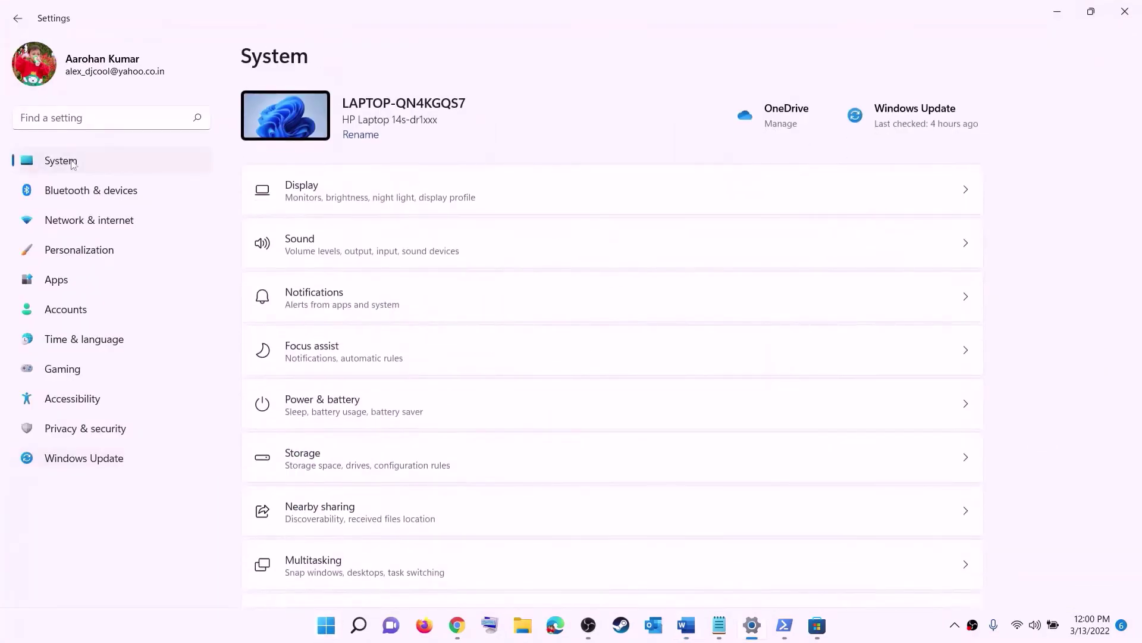
pyautogui.scroll(-3, 359, 326)
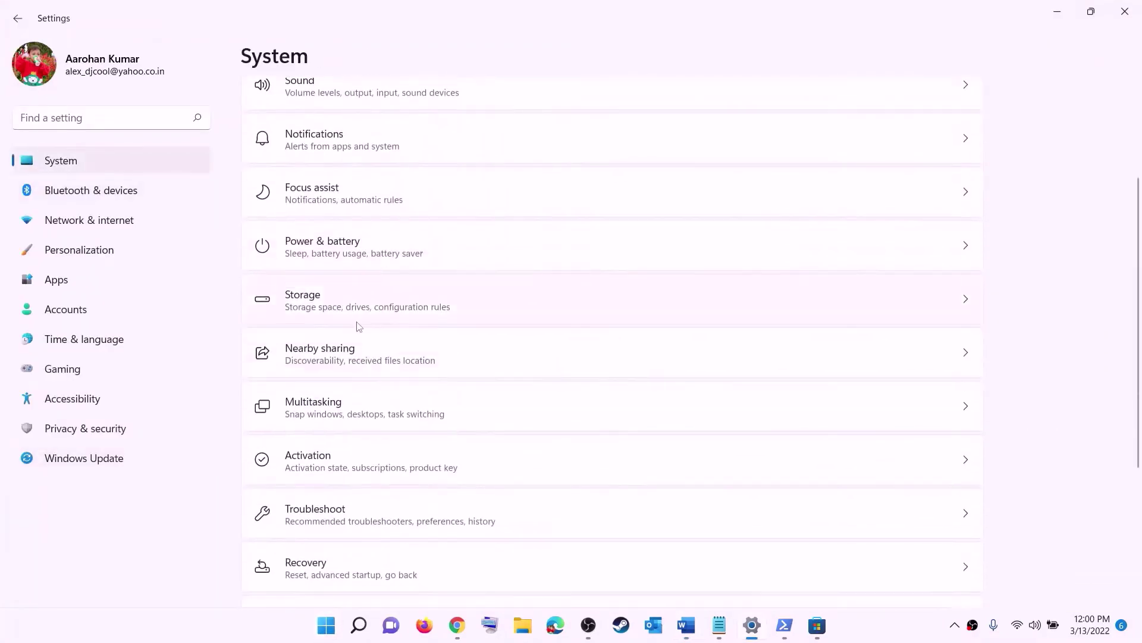
pyautogui.click(305, 316)
pyautogui.scroll(-5, 423, 420)
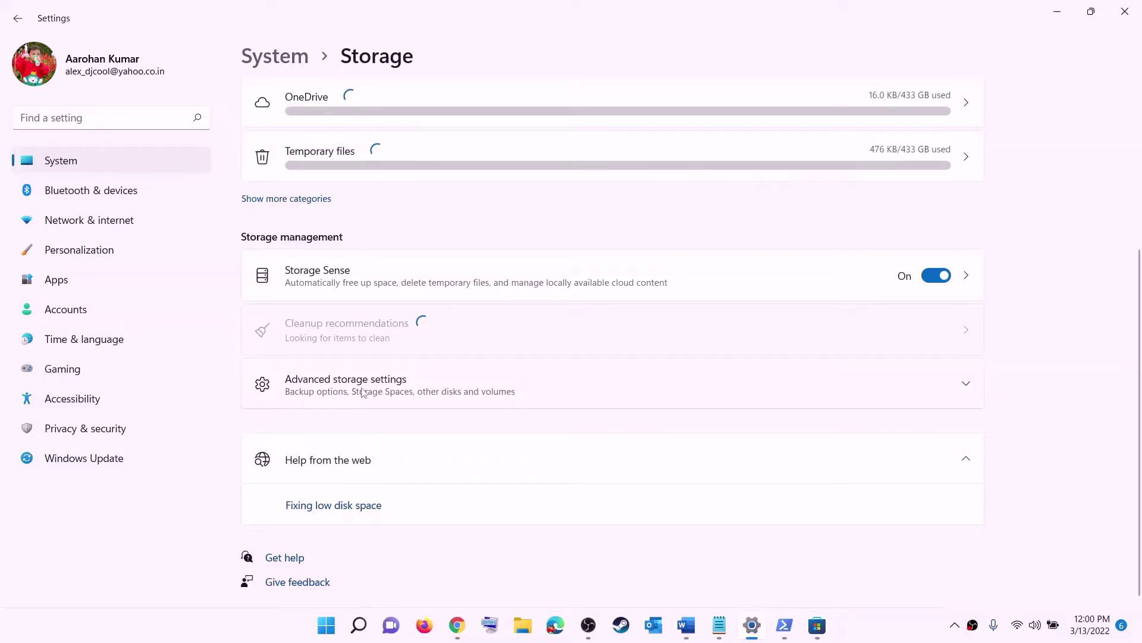
pyautogui.click(363, 393)
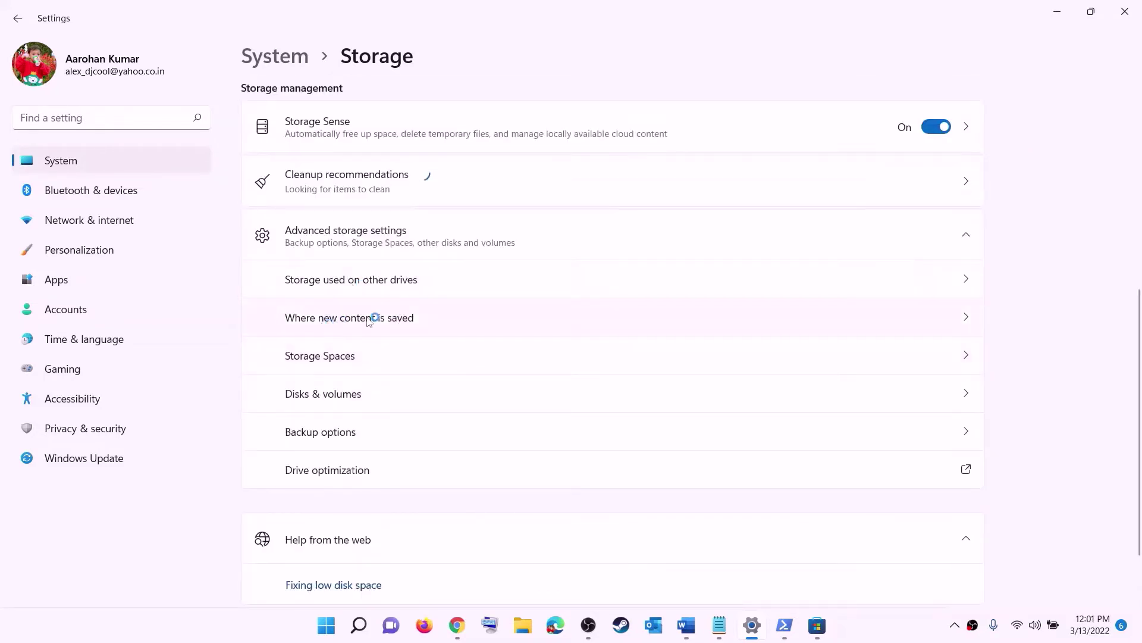
pyautogui.click(368, 319)
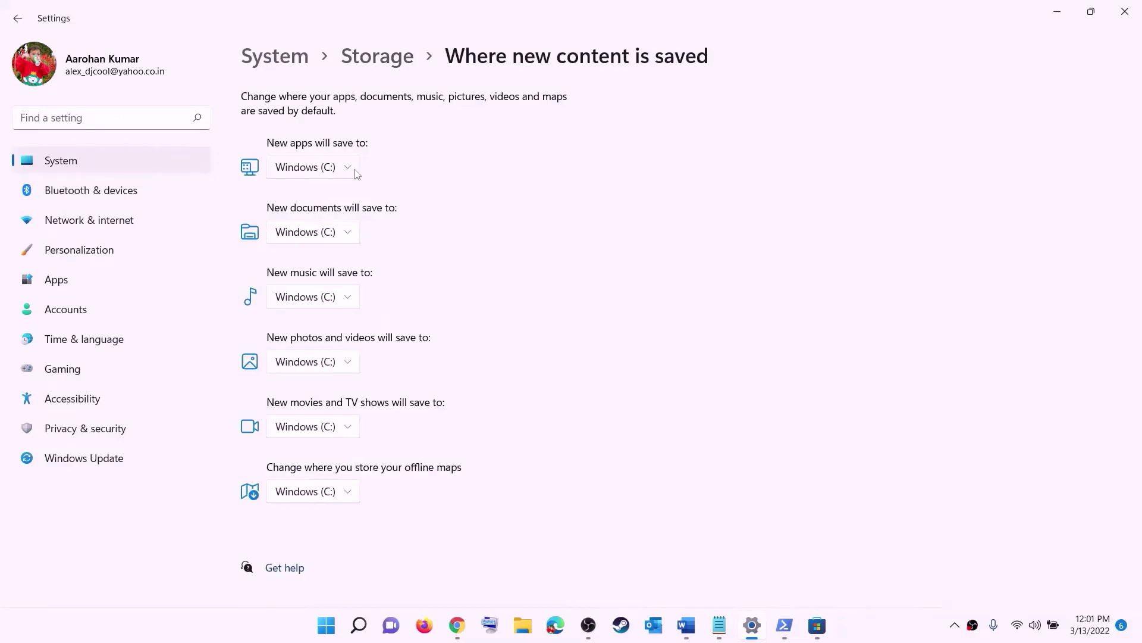
pyautogui.click(356, 172)
pyautogui.click(347, 172)
pyautogui.click(351, 171)
pyautogui.click(377, 181)
pyautogui.click(350, 172)
pyautogui.click(368, 168)
pyautogui.click(342, 172)
pyautogui.click(397, 172)
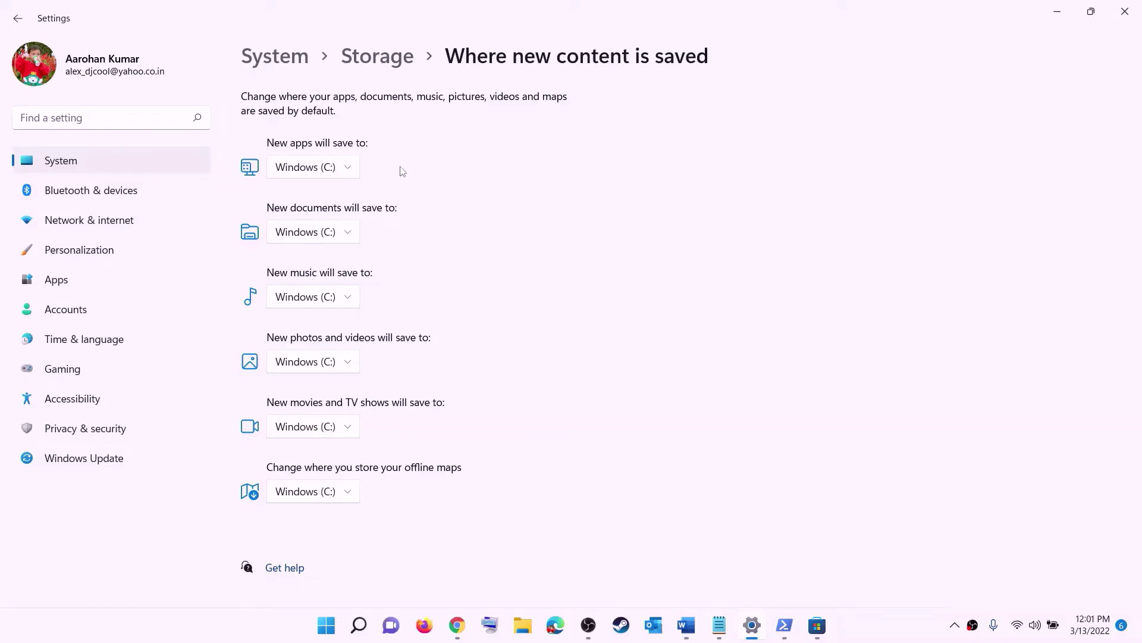